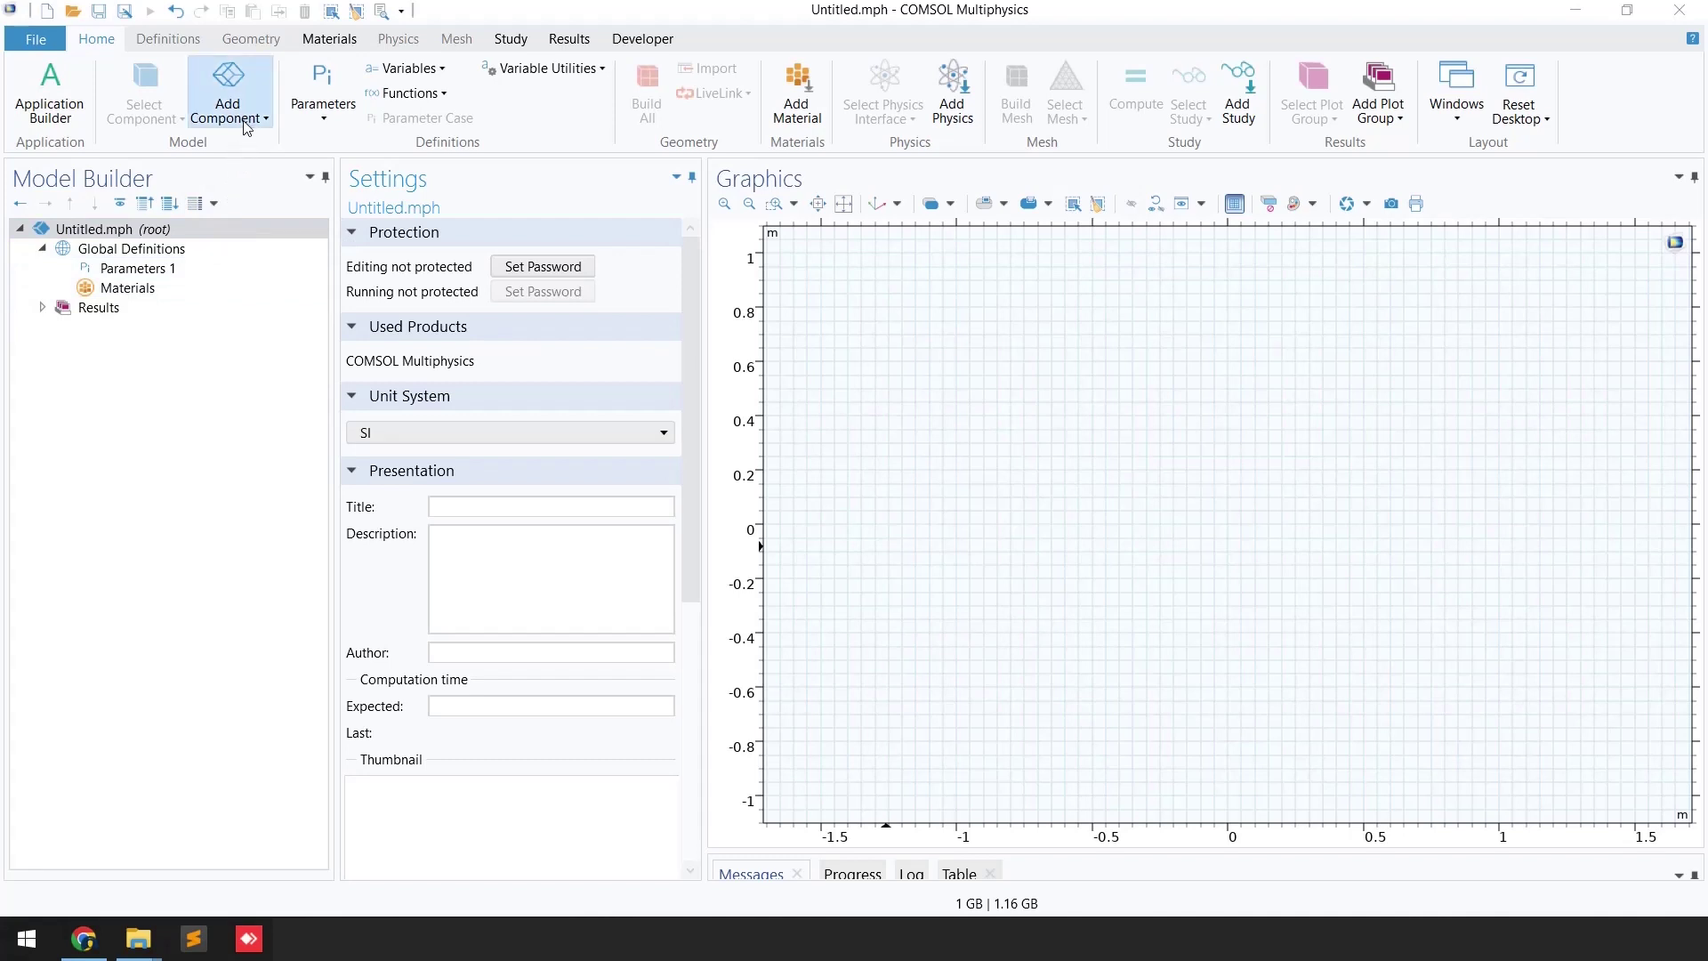
Add a 2D model component, Component 1, from the Add Component list
click(246, 124)
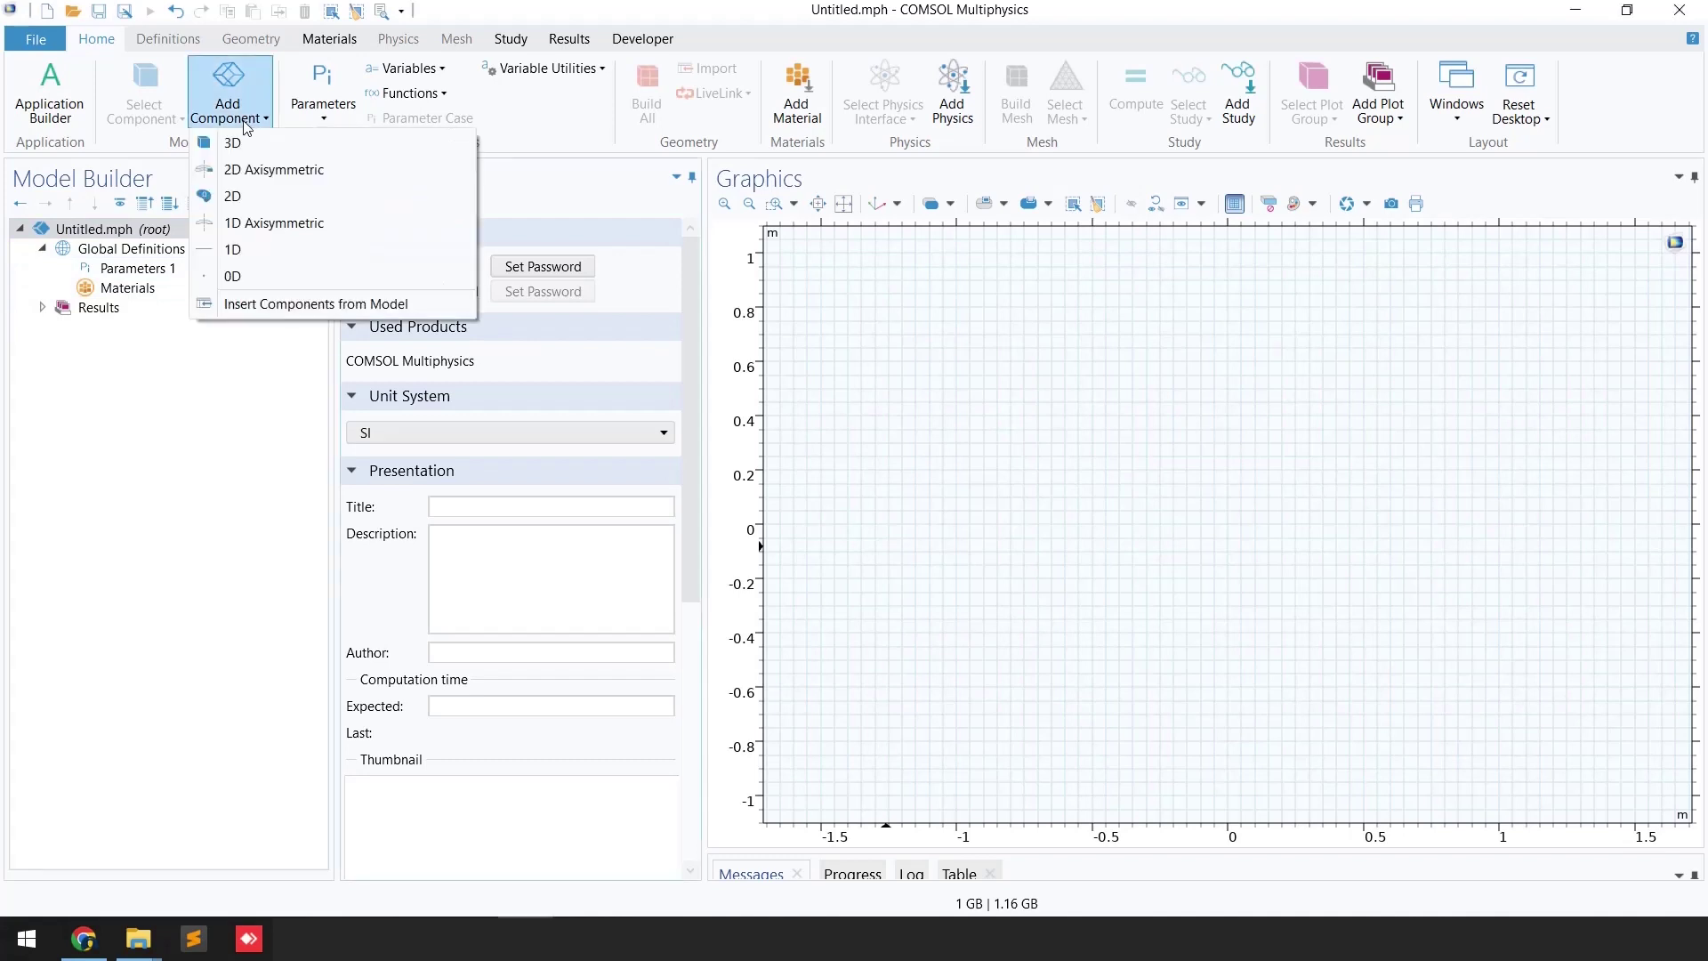
click(243, 196)
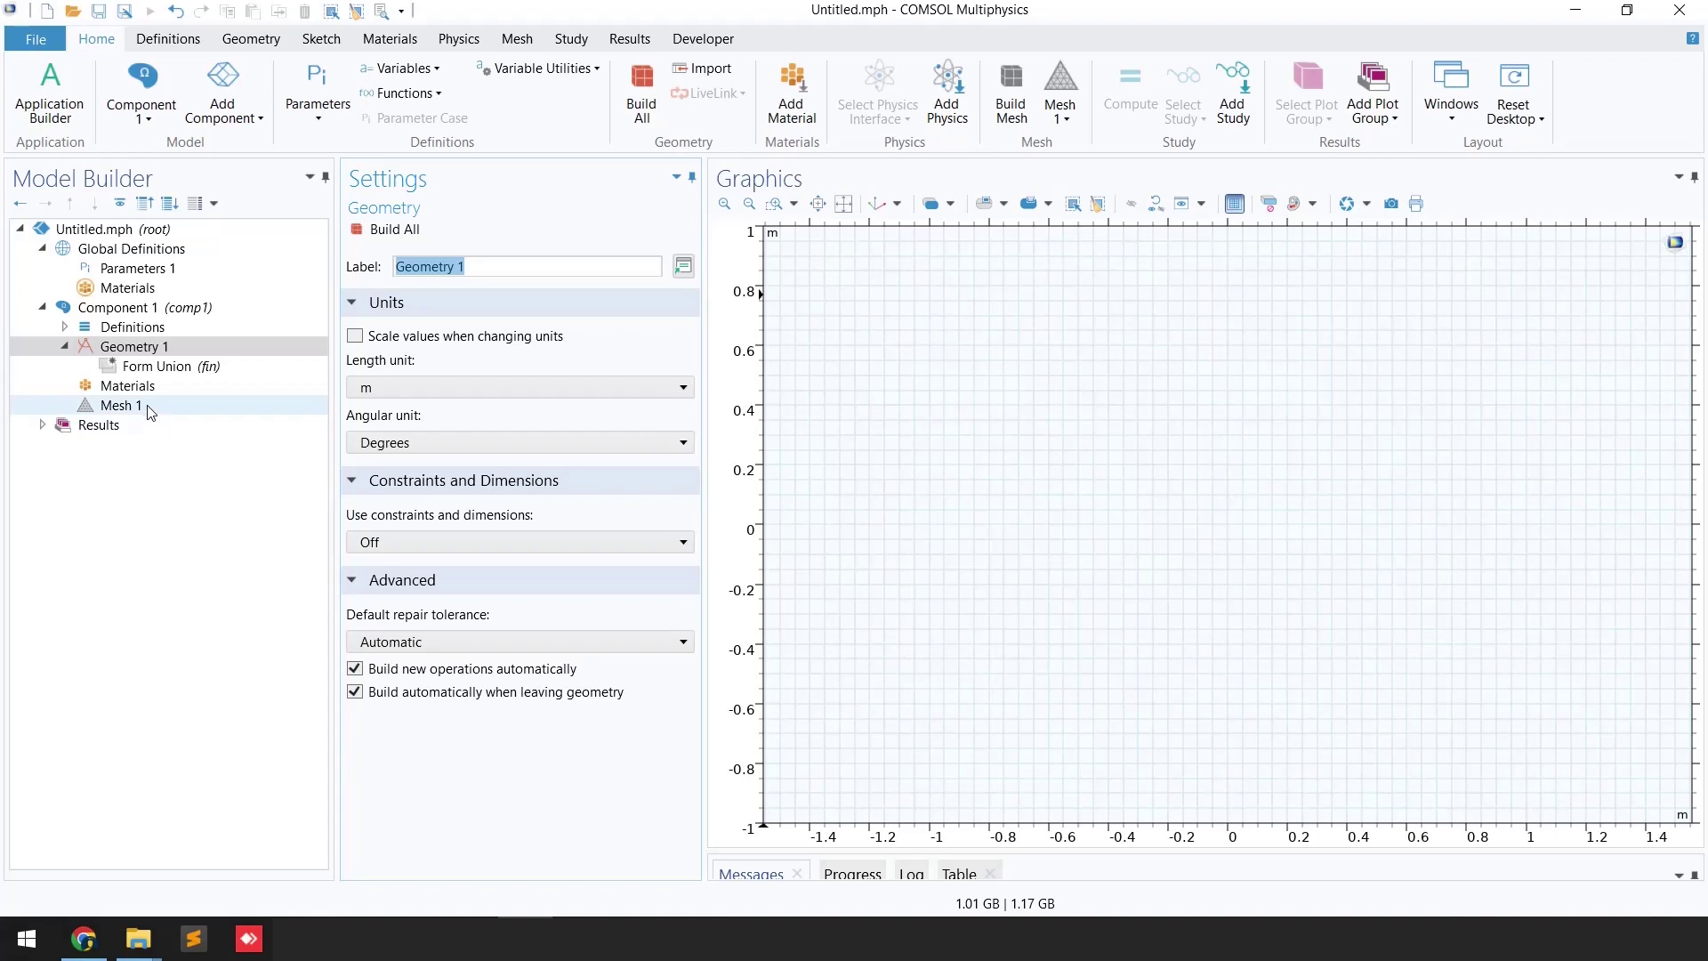
Add and build Circle 1 with radius 1 at the origin in Geometry 1
right_click(136, 356)
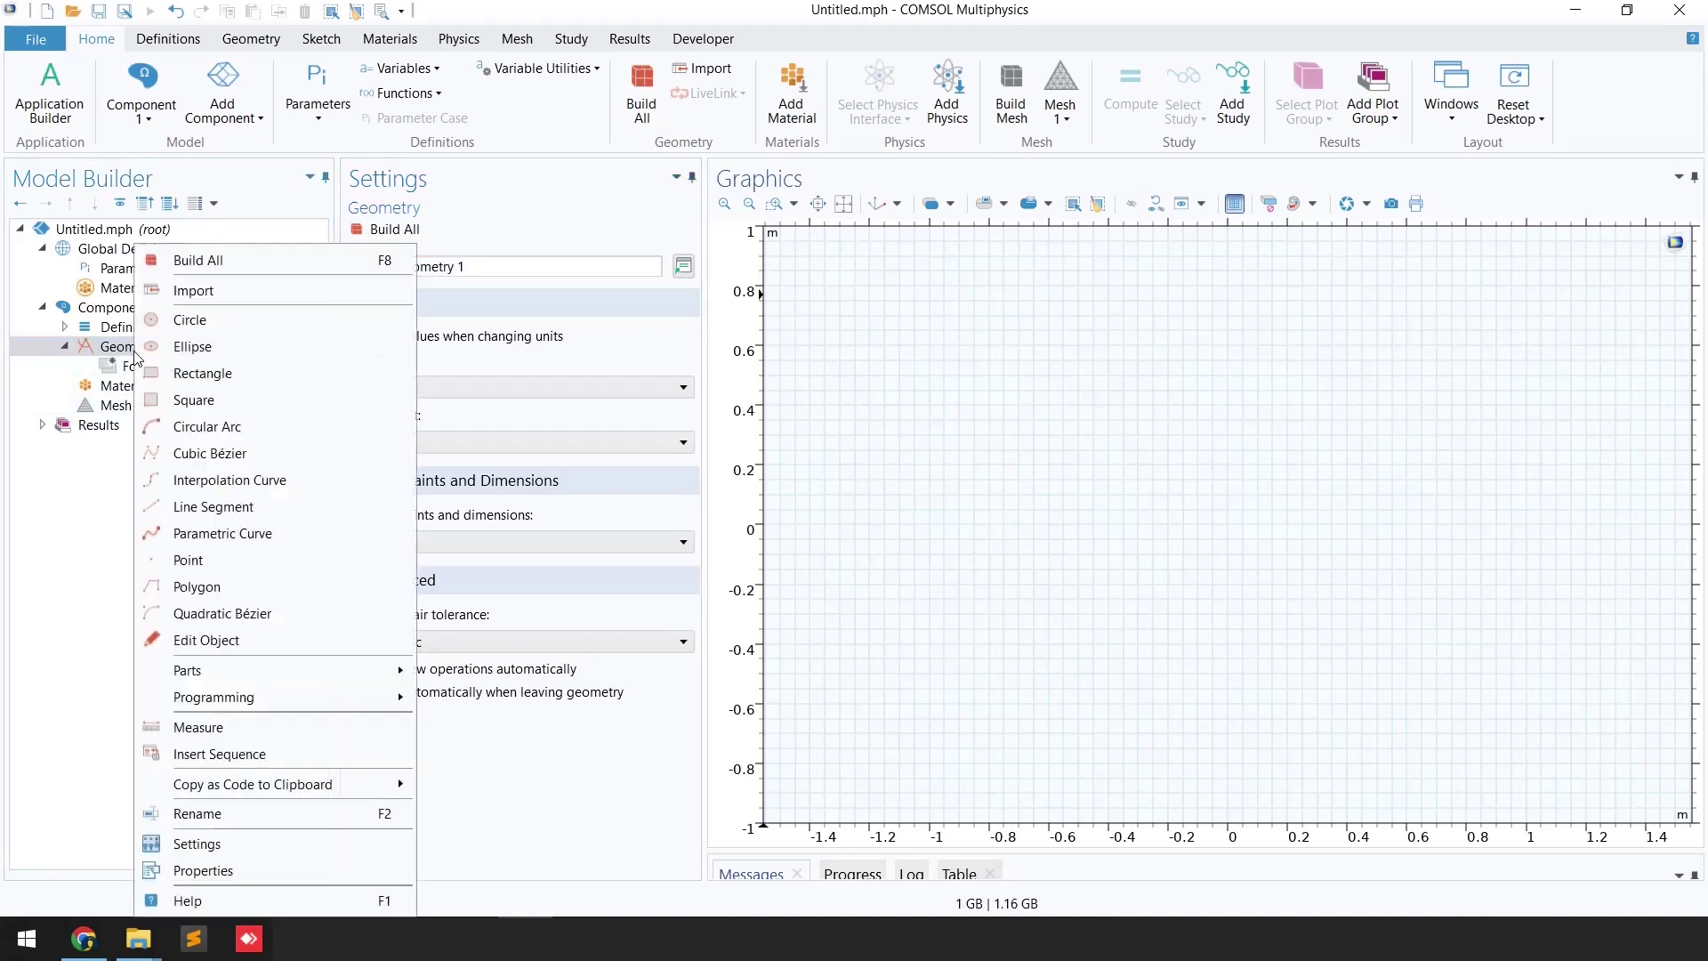
click(189, 319)
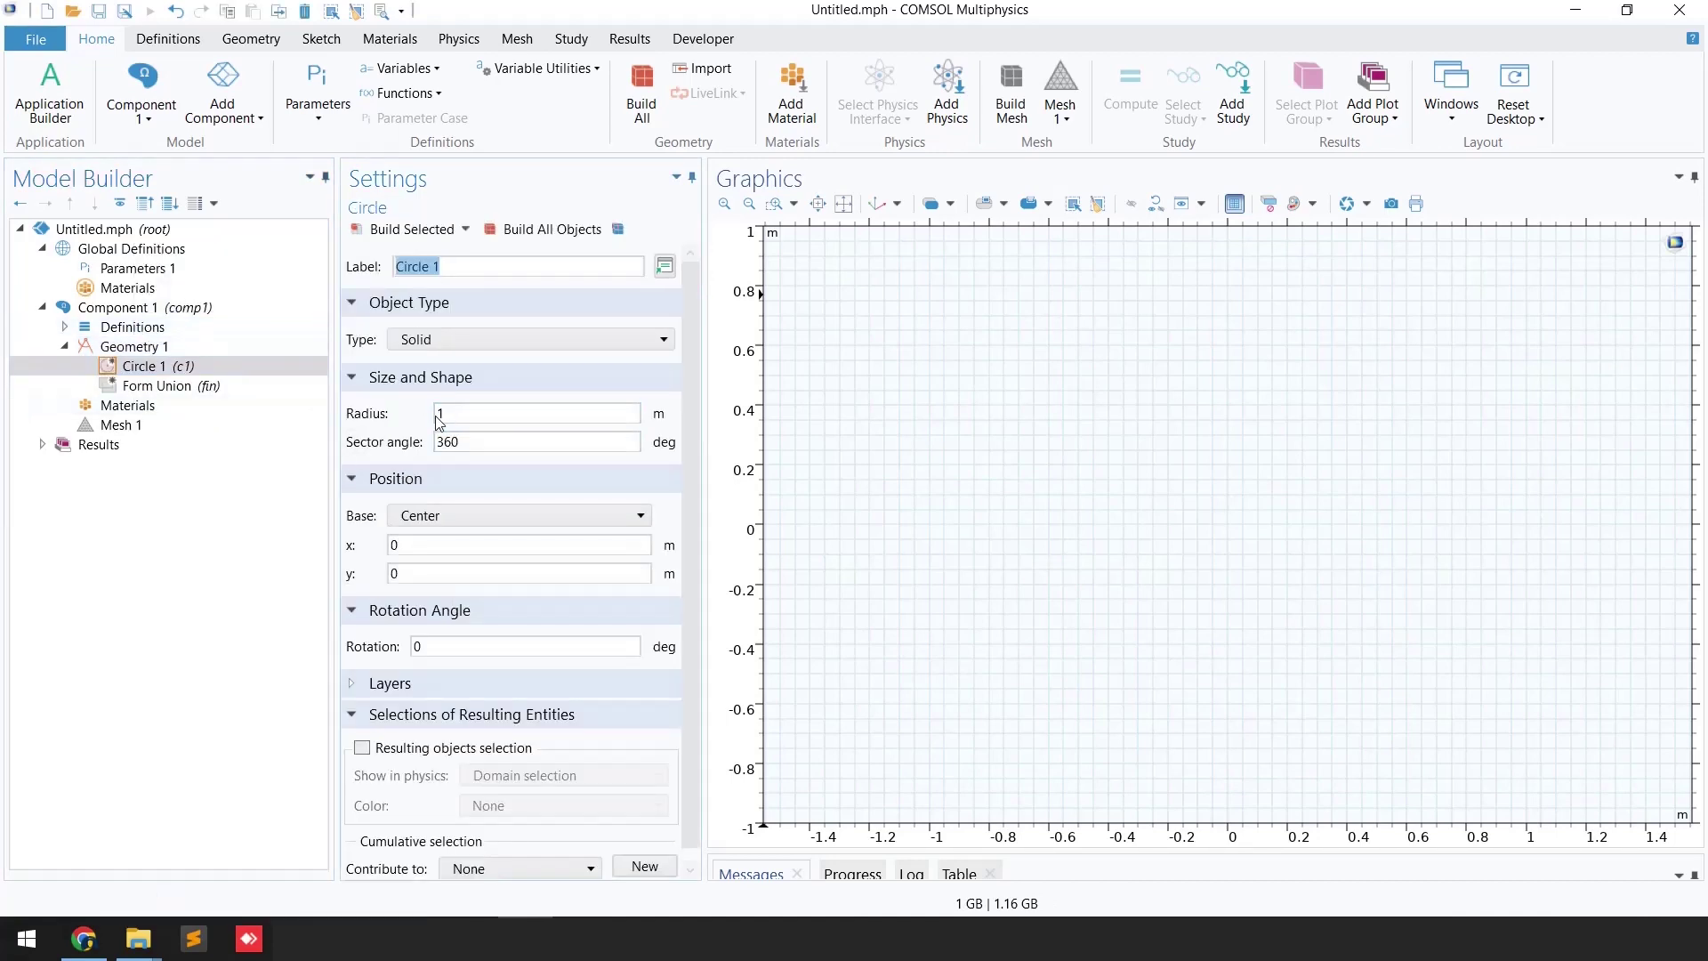
click(373, 235)
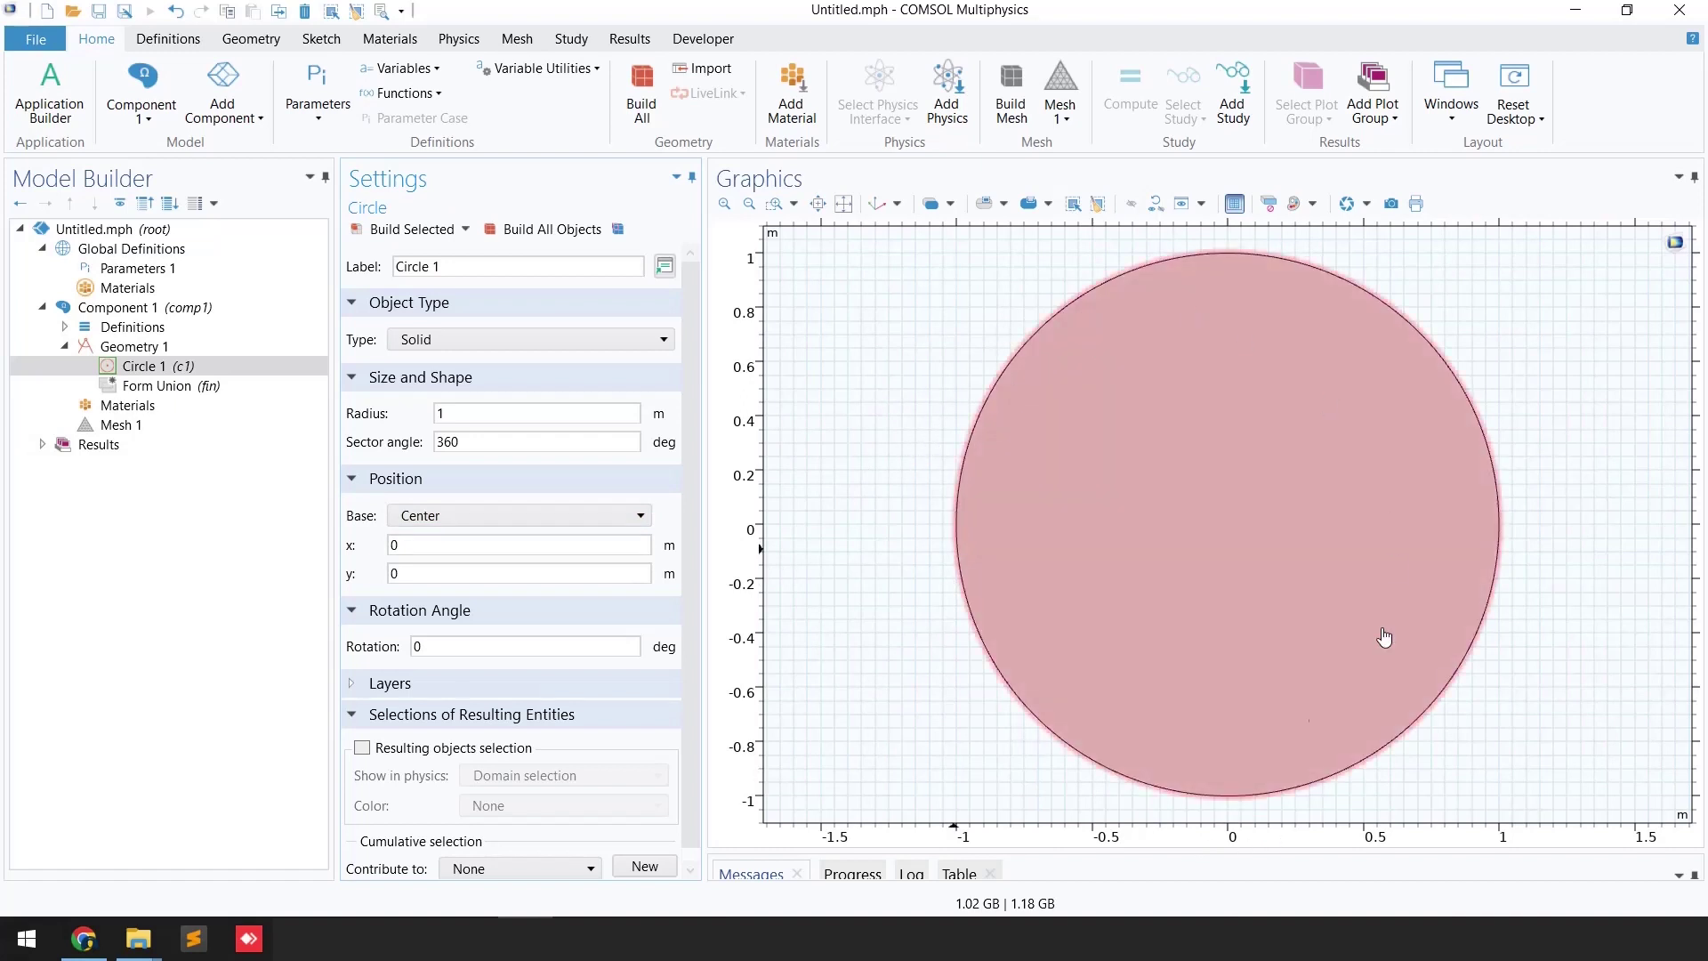
Duplicate Circle 1 as Circle 2, set its radius to 0.5, and build it
click(138, 373)
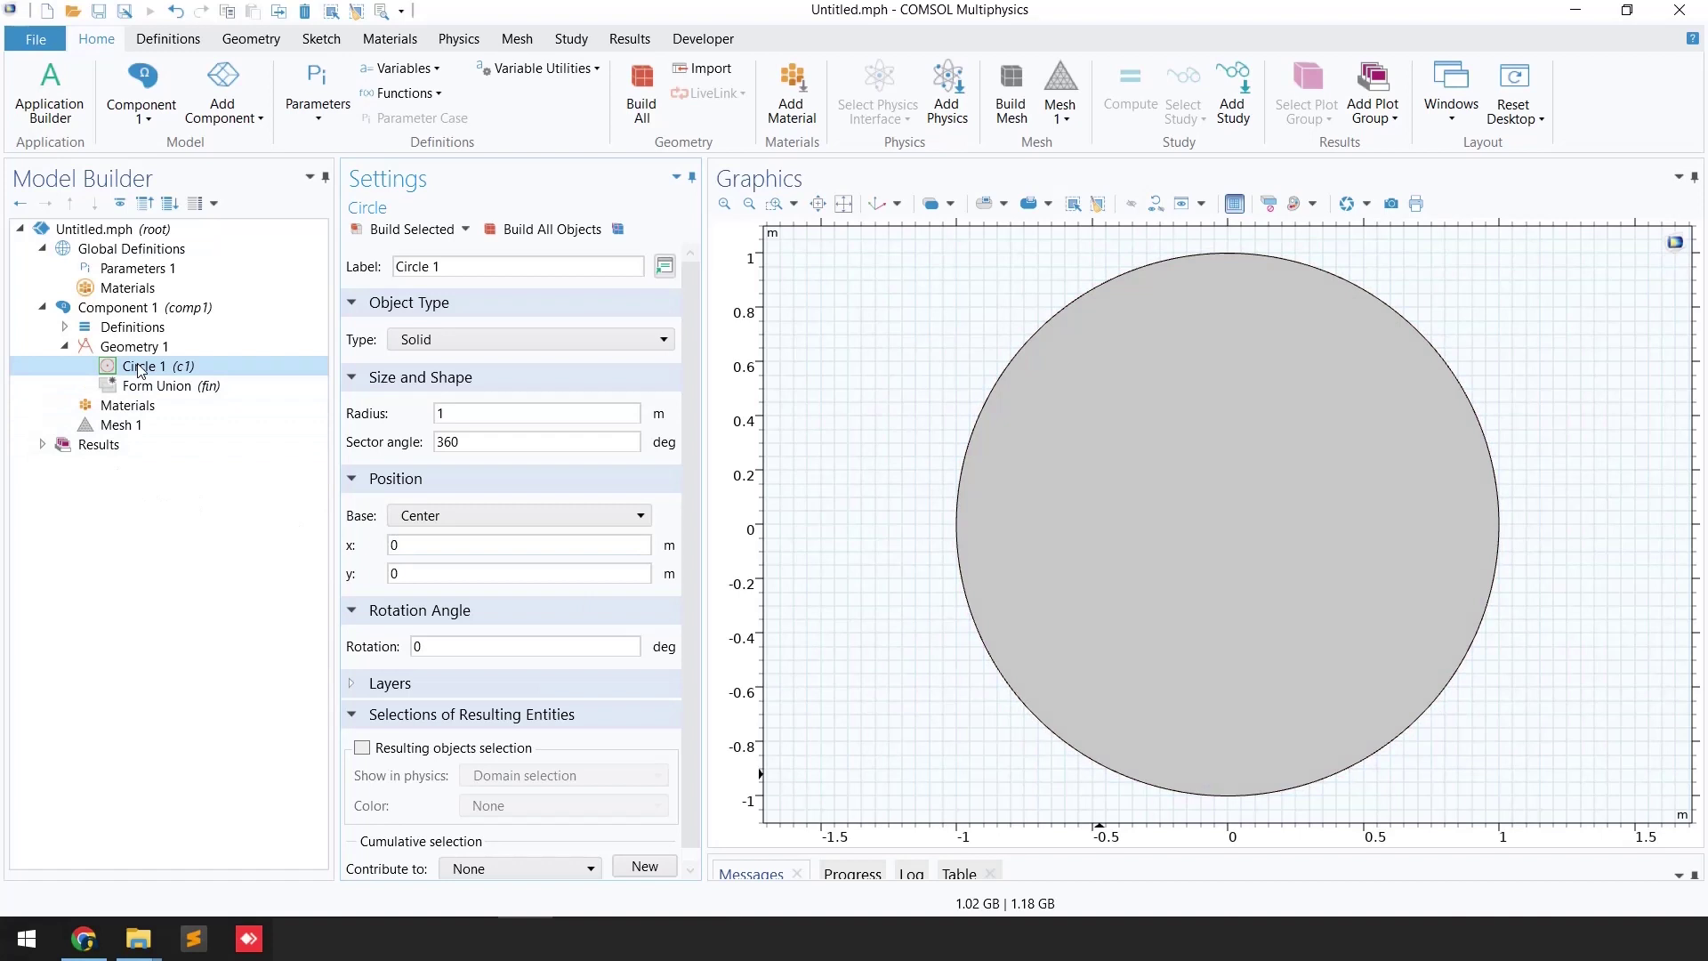
right_click(145, 373)
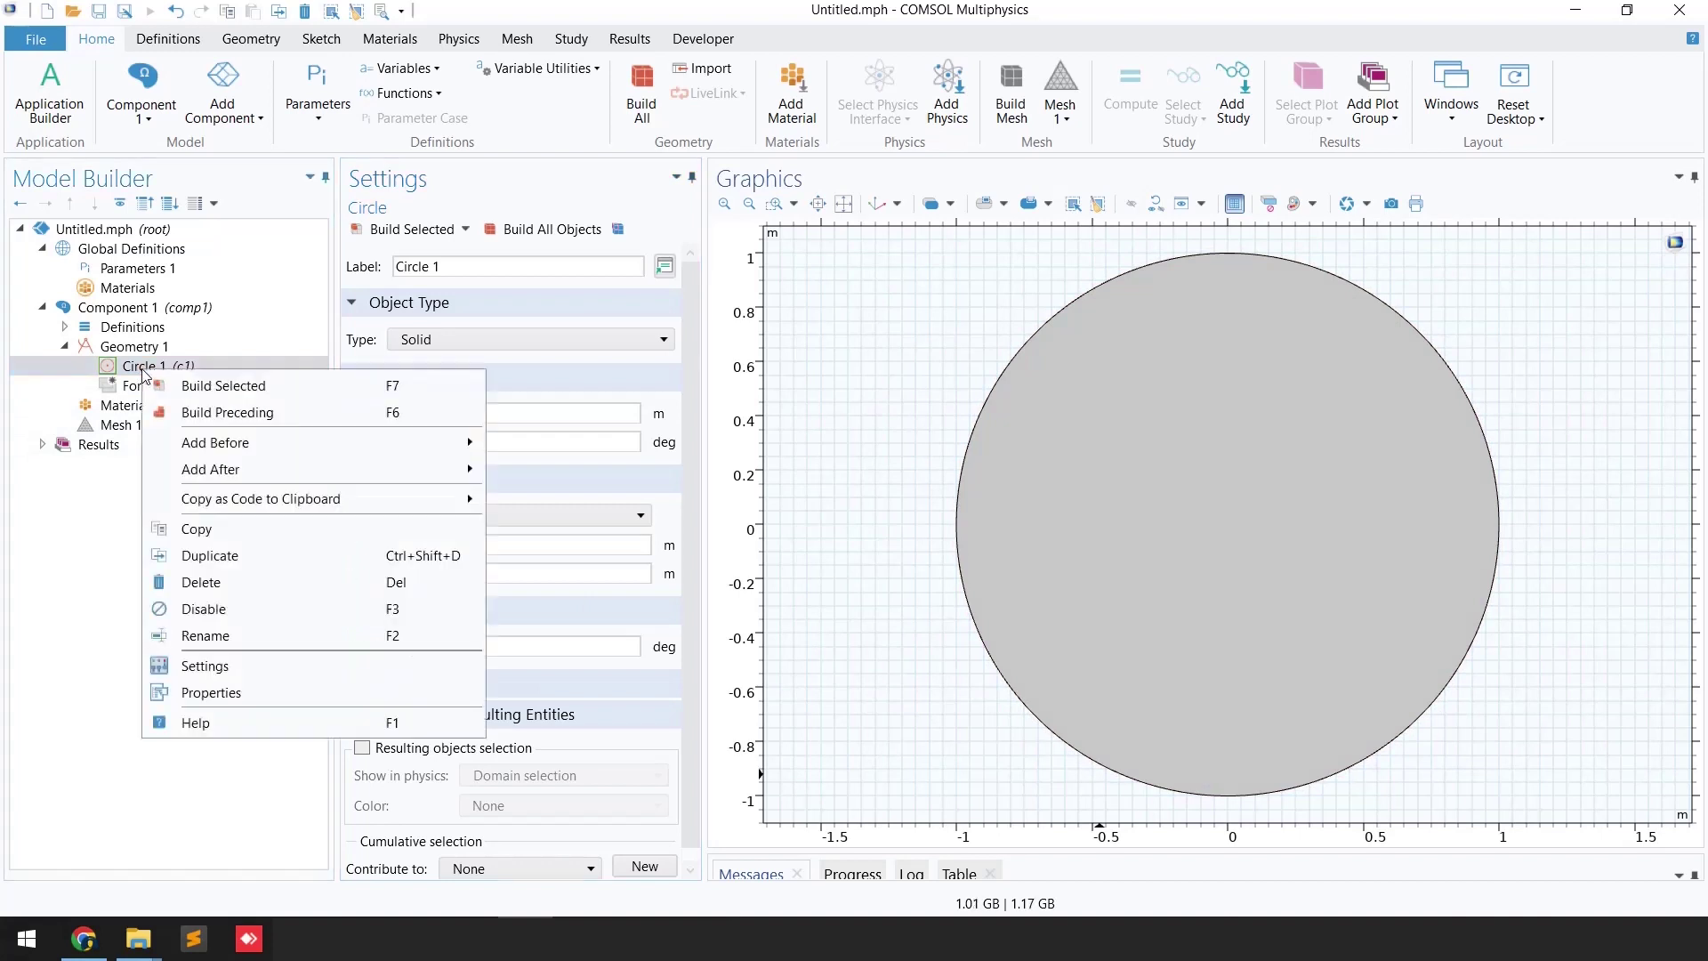
click(207, 558)
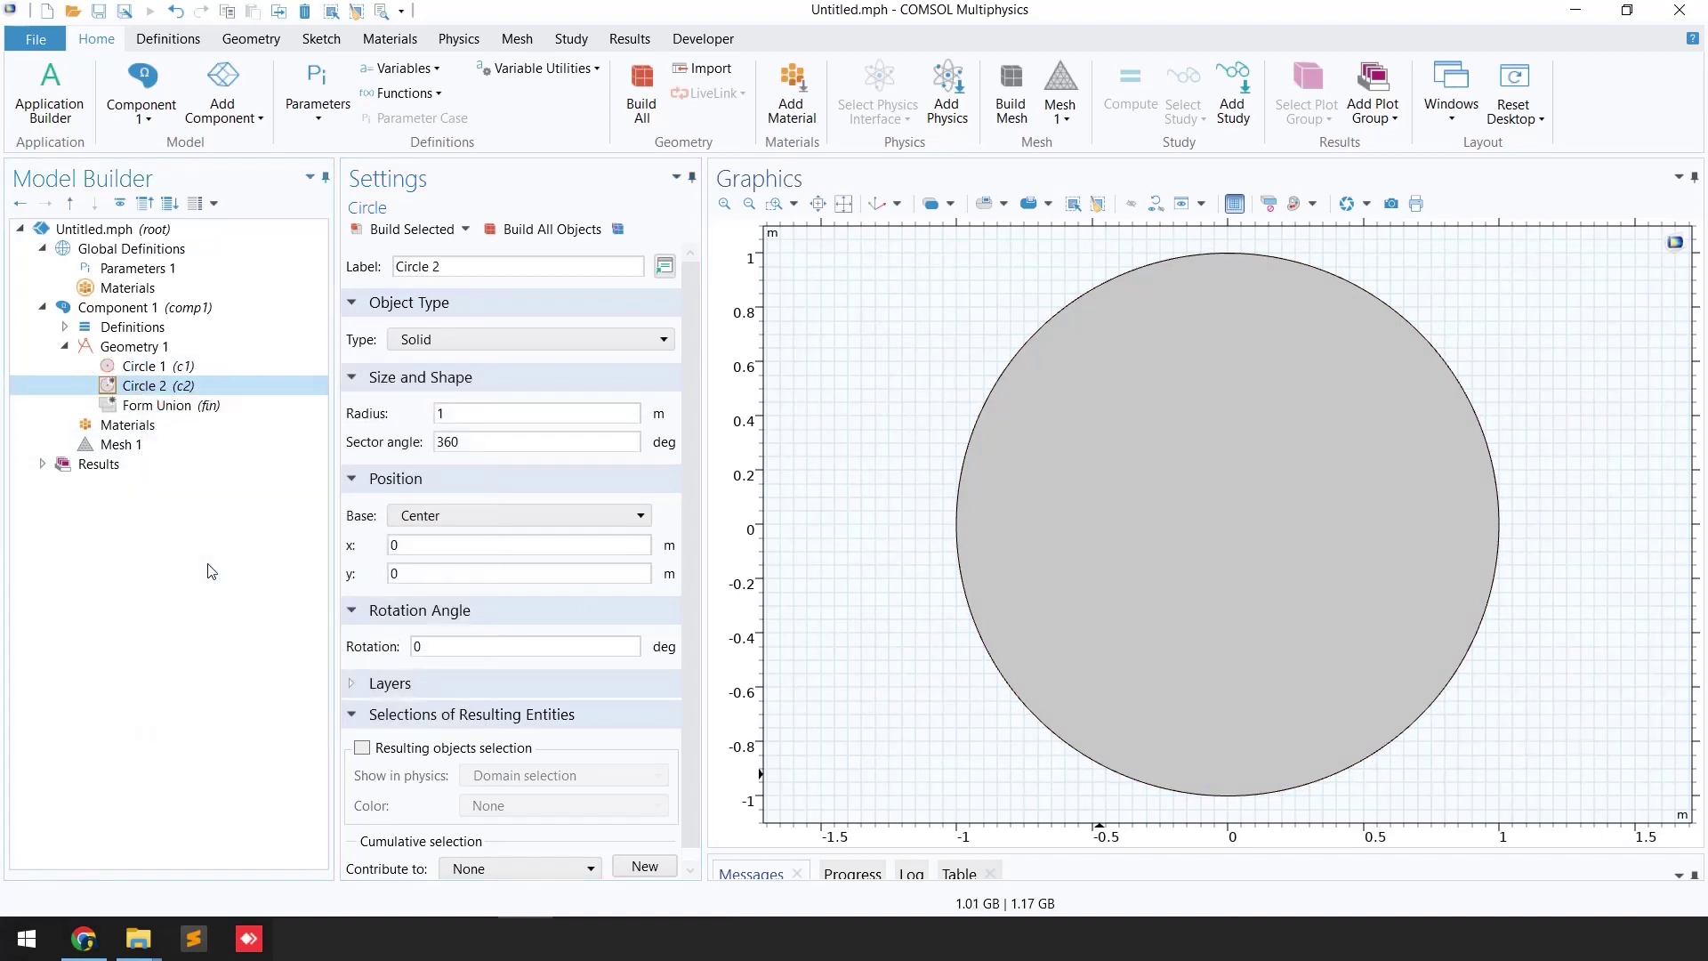
double_click(437, 415)
click(406, 233)
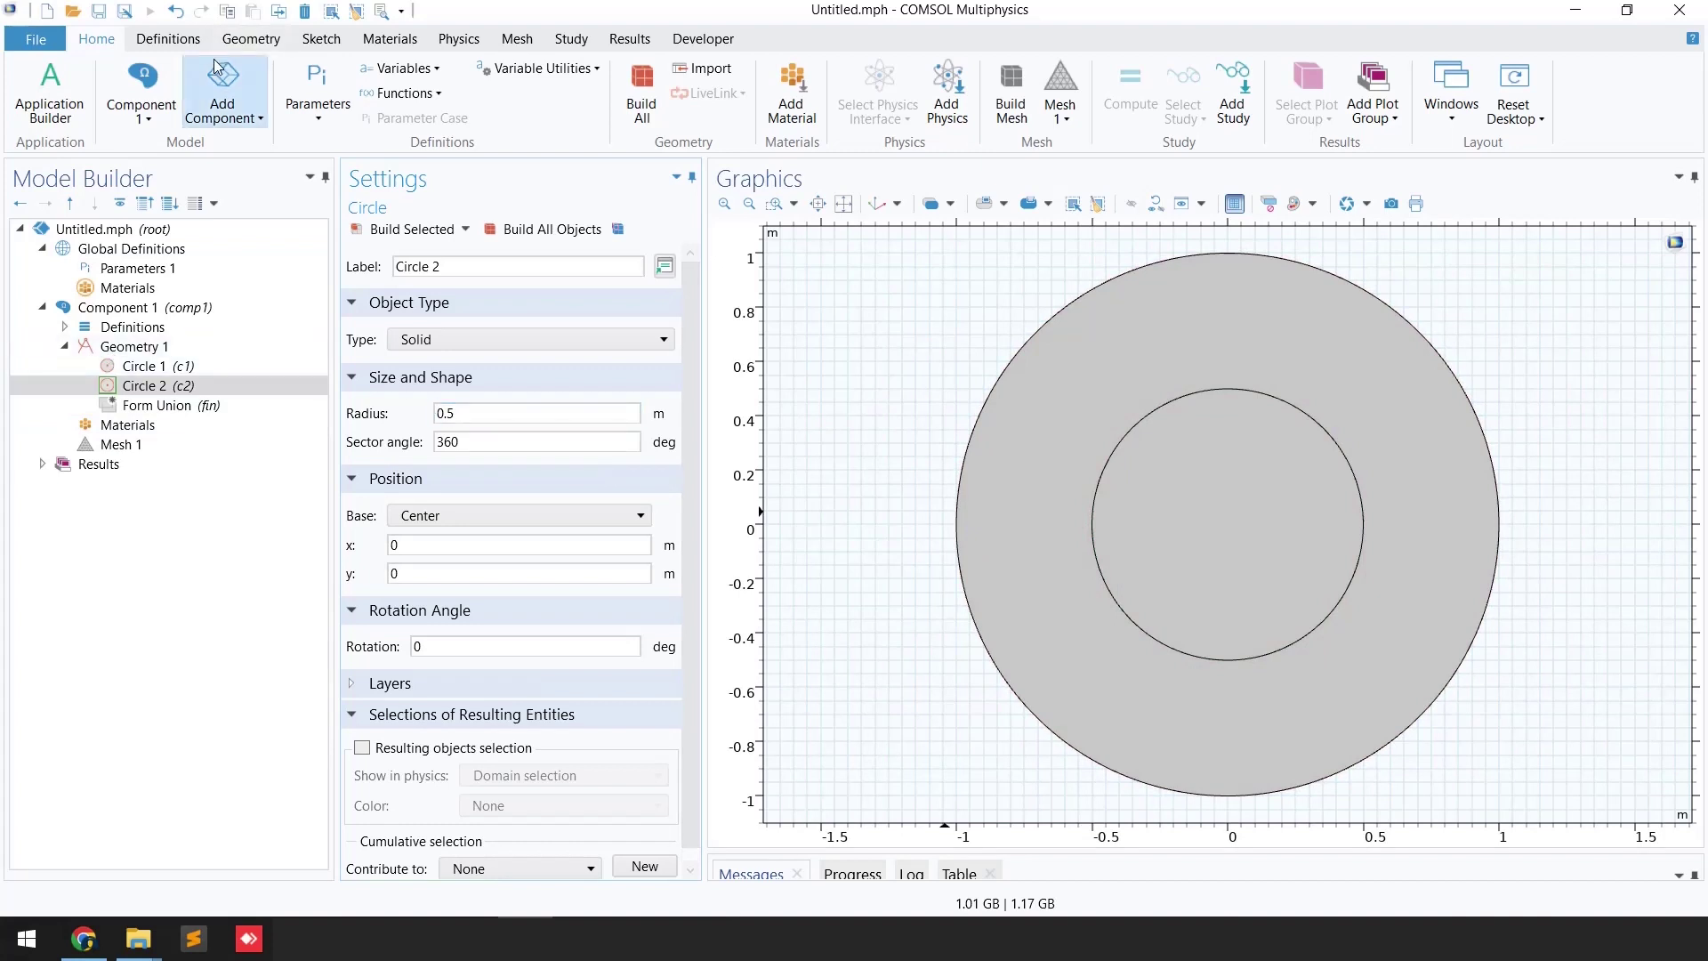
click(251, 39)
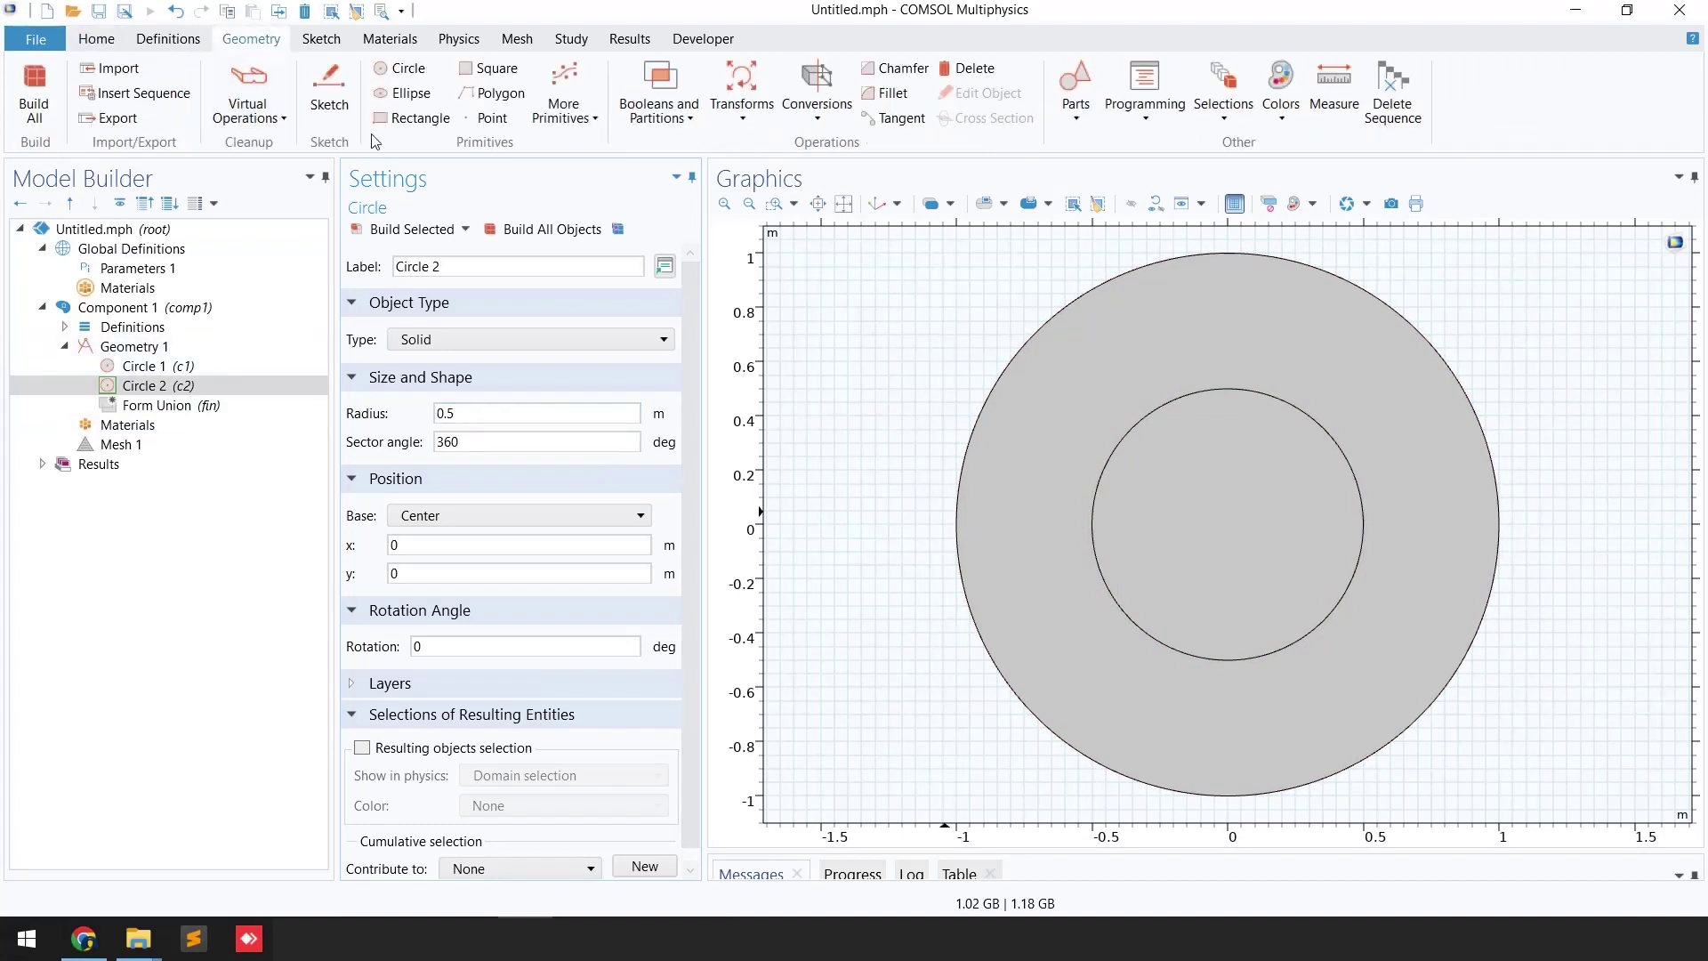
Build Difference 1 subtracting c2 from c1, leaving a ring between radii 0.5 and 1
click(676, 119)
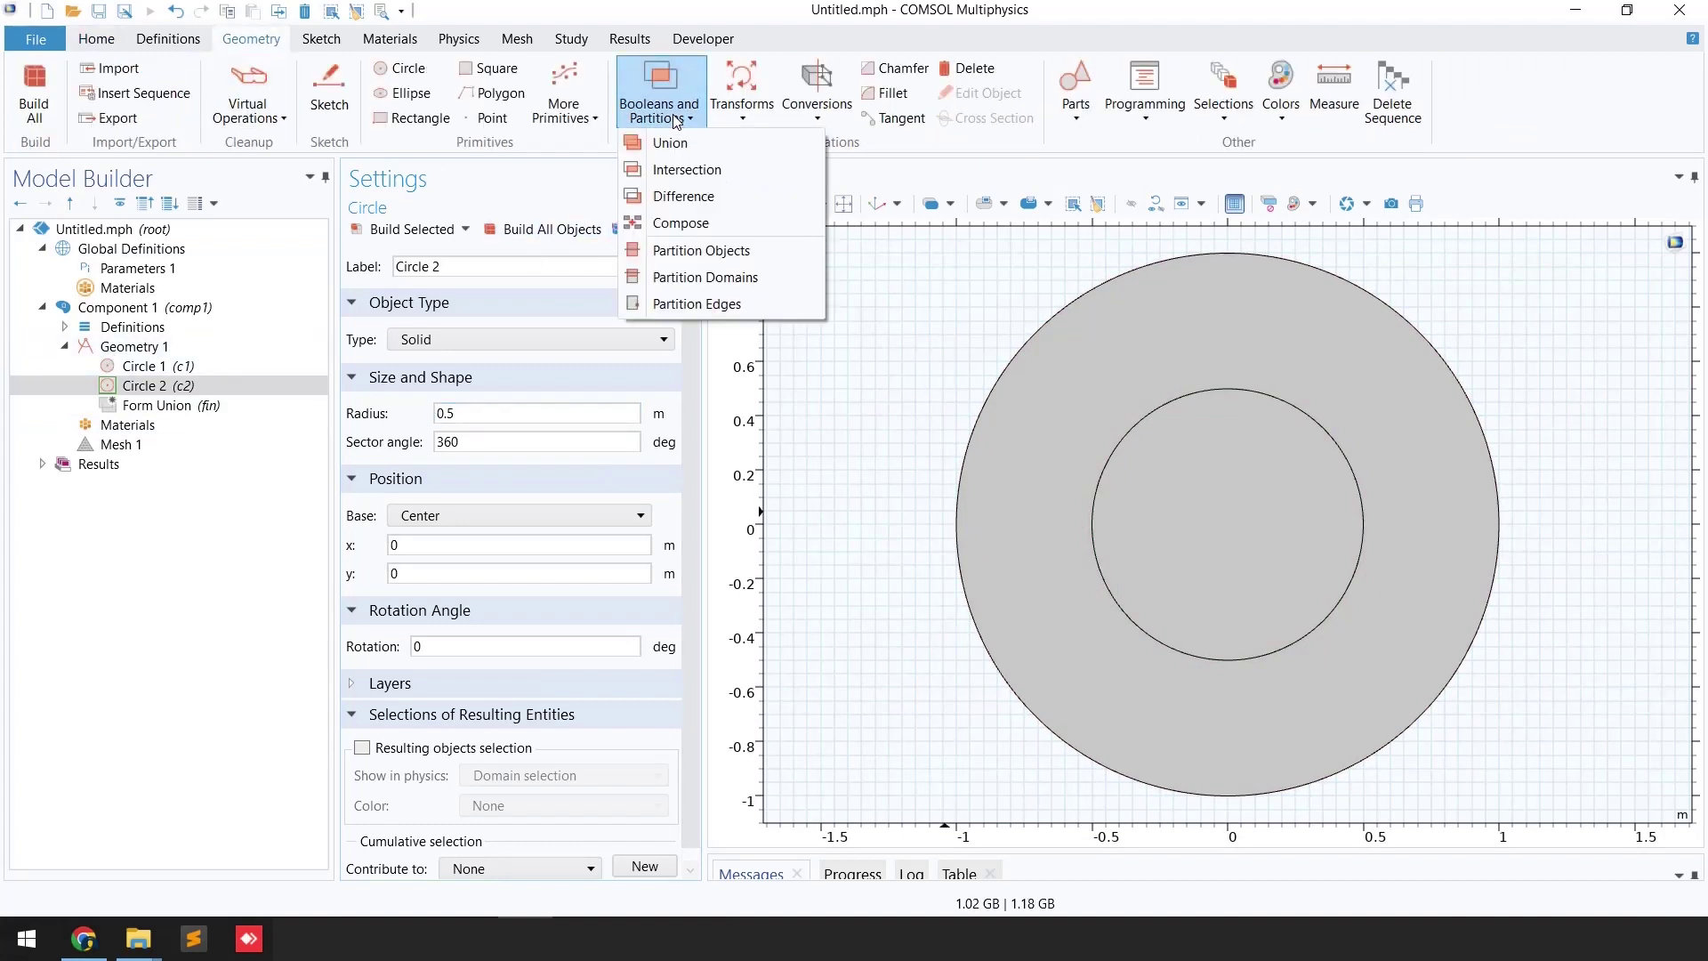
click(684, 197)
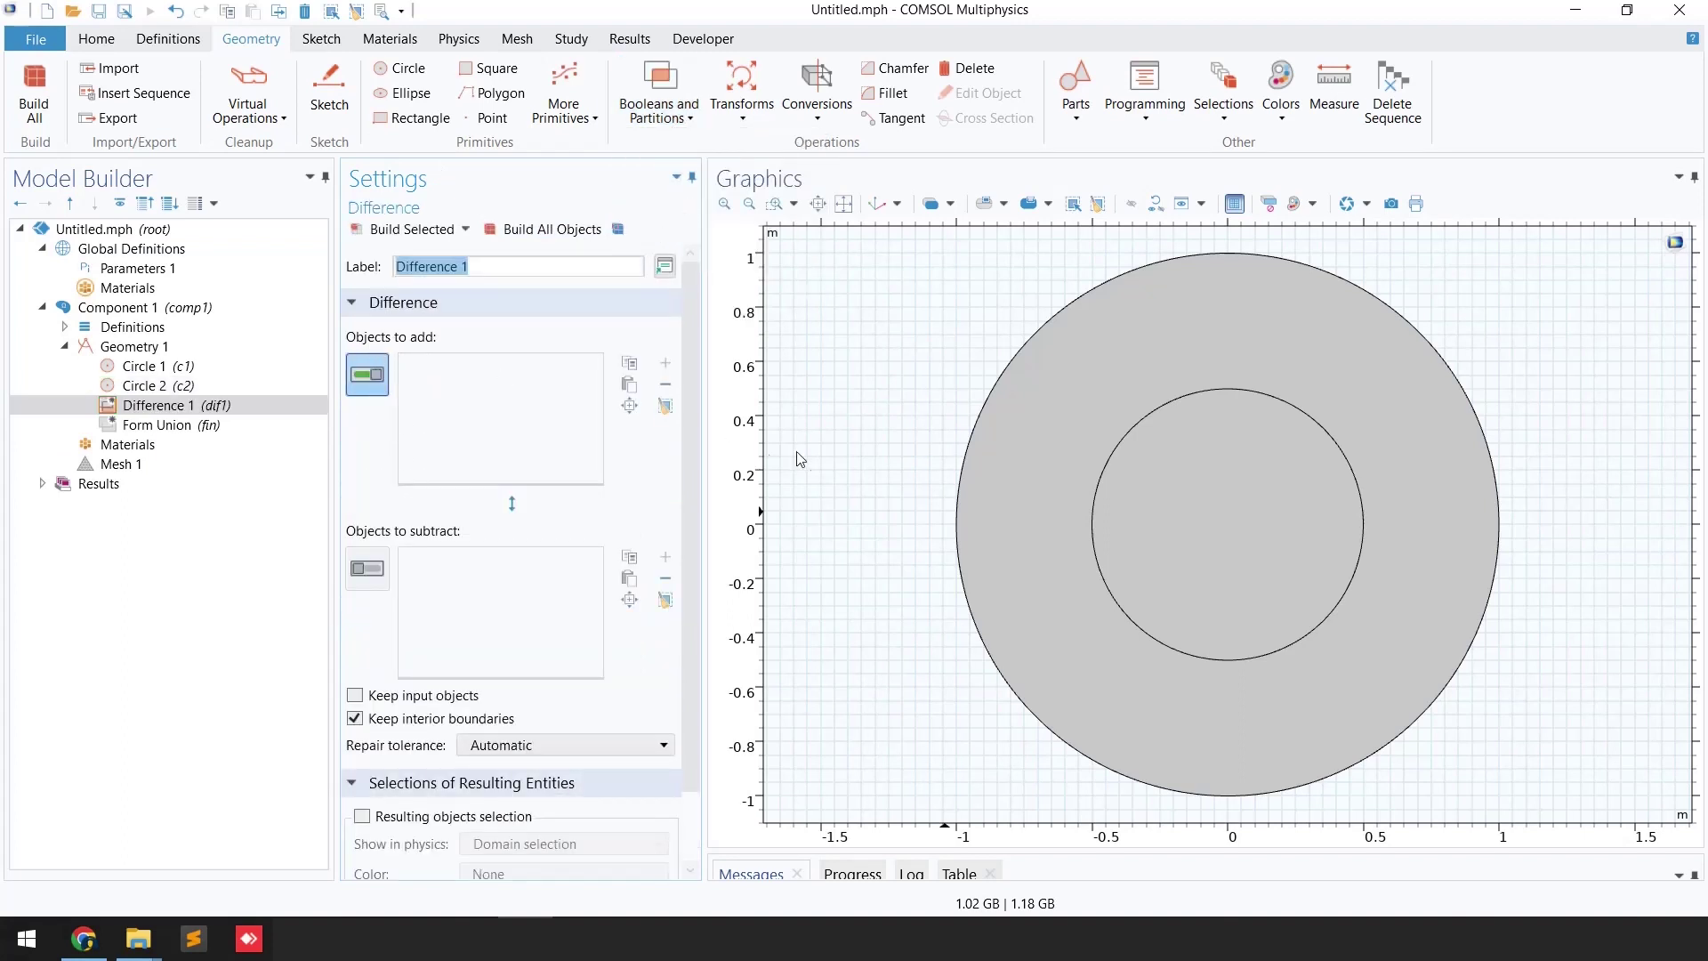
click(978, 448)
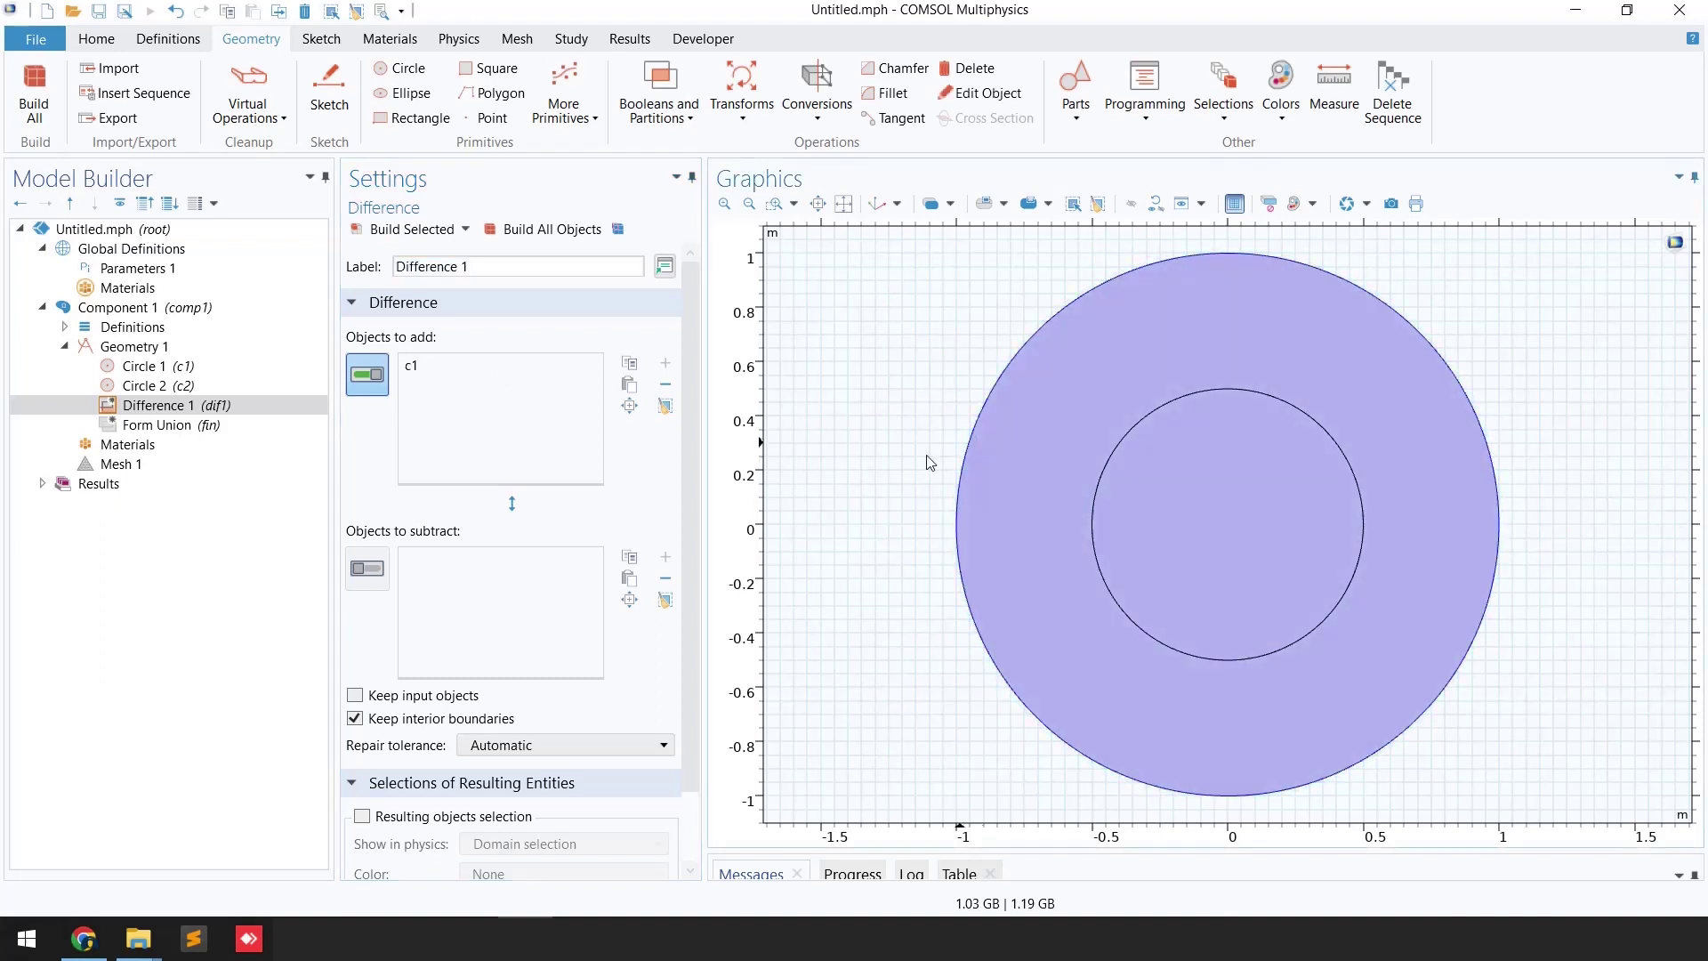
click(367, 574)
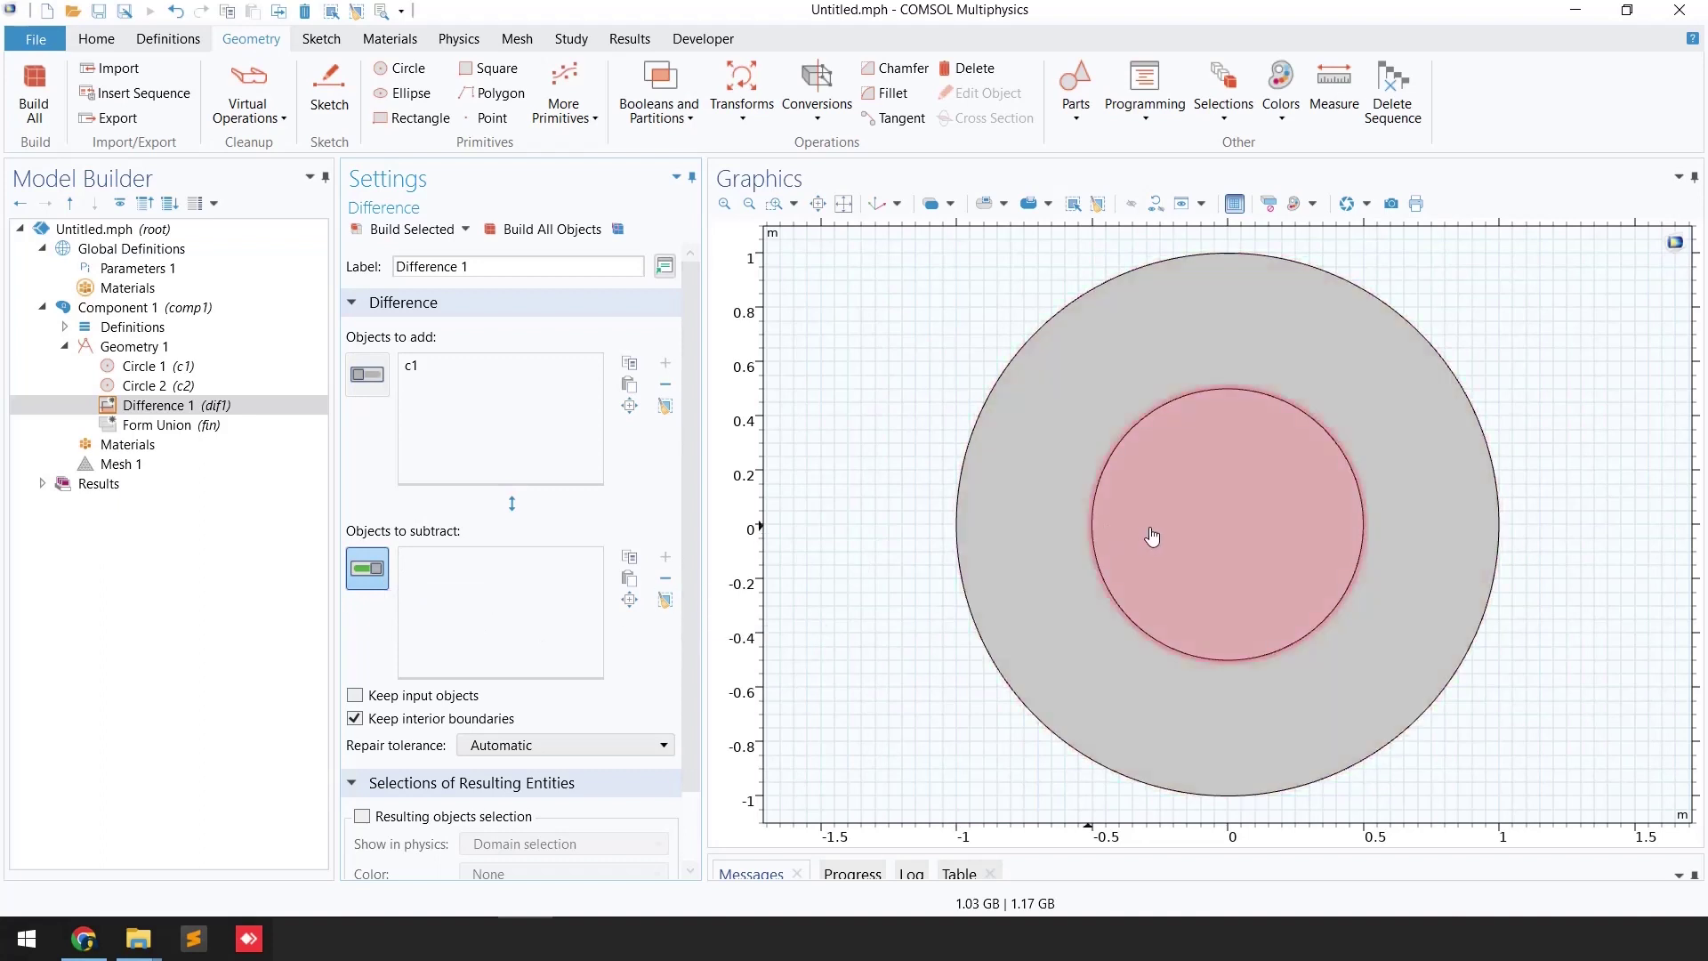
click(1152, 536)
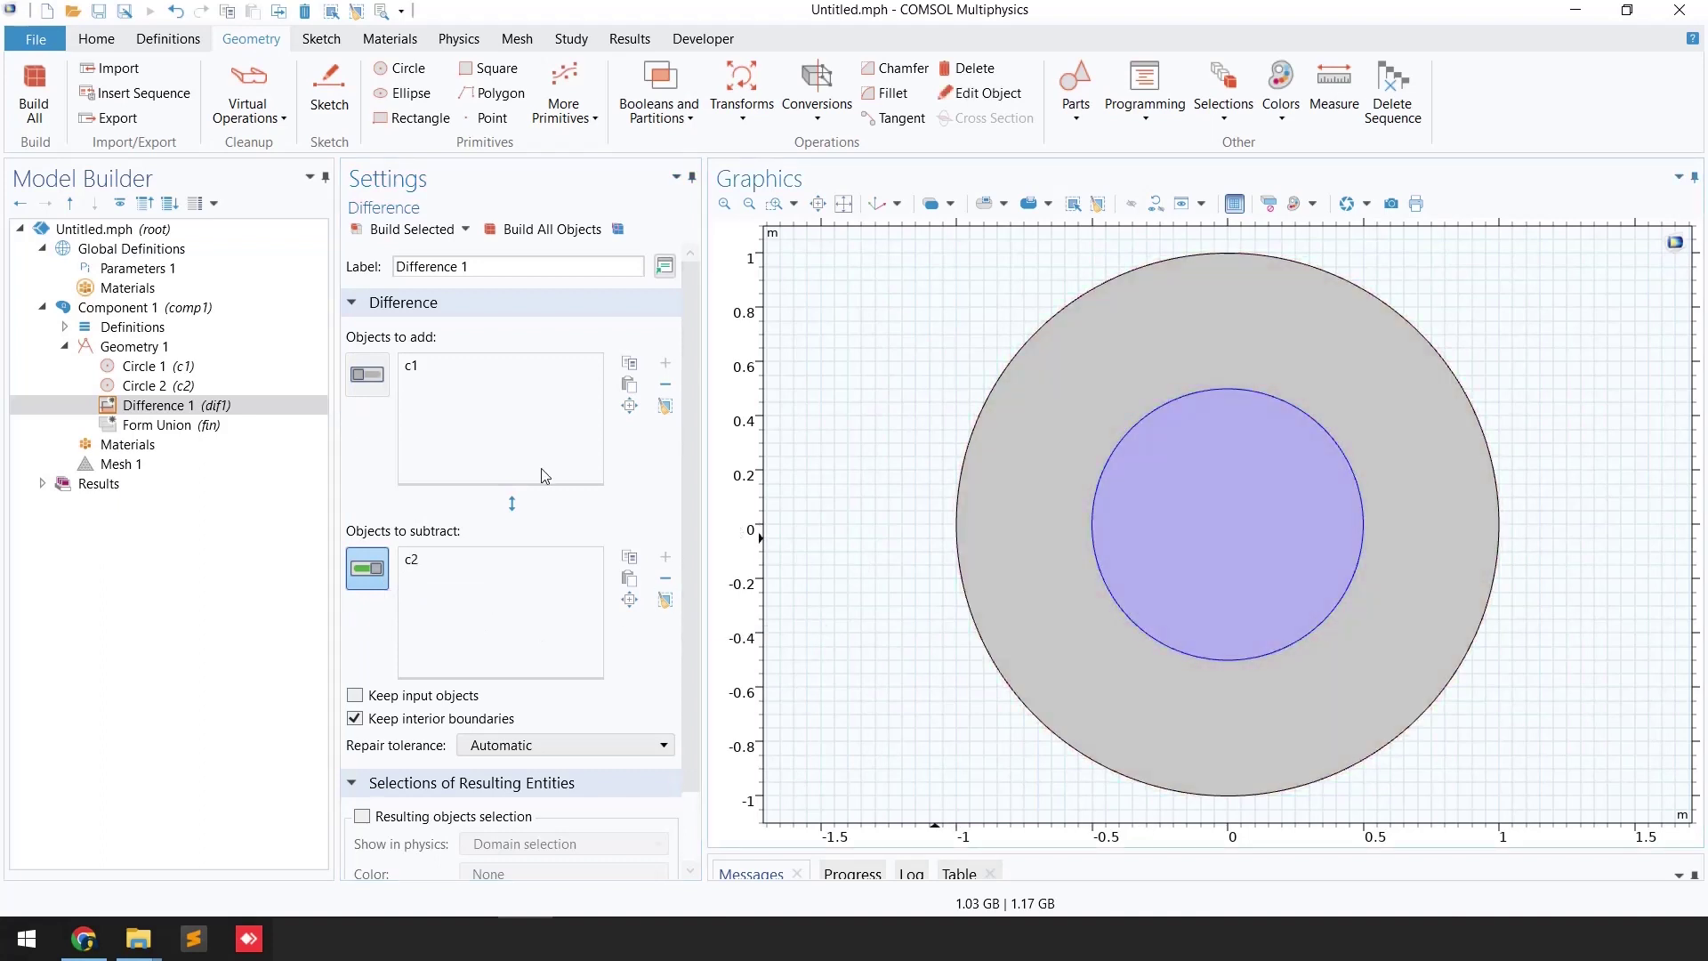
click(411, 229)
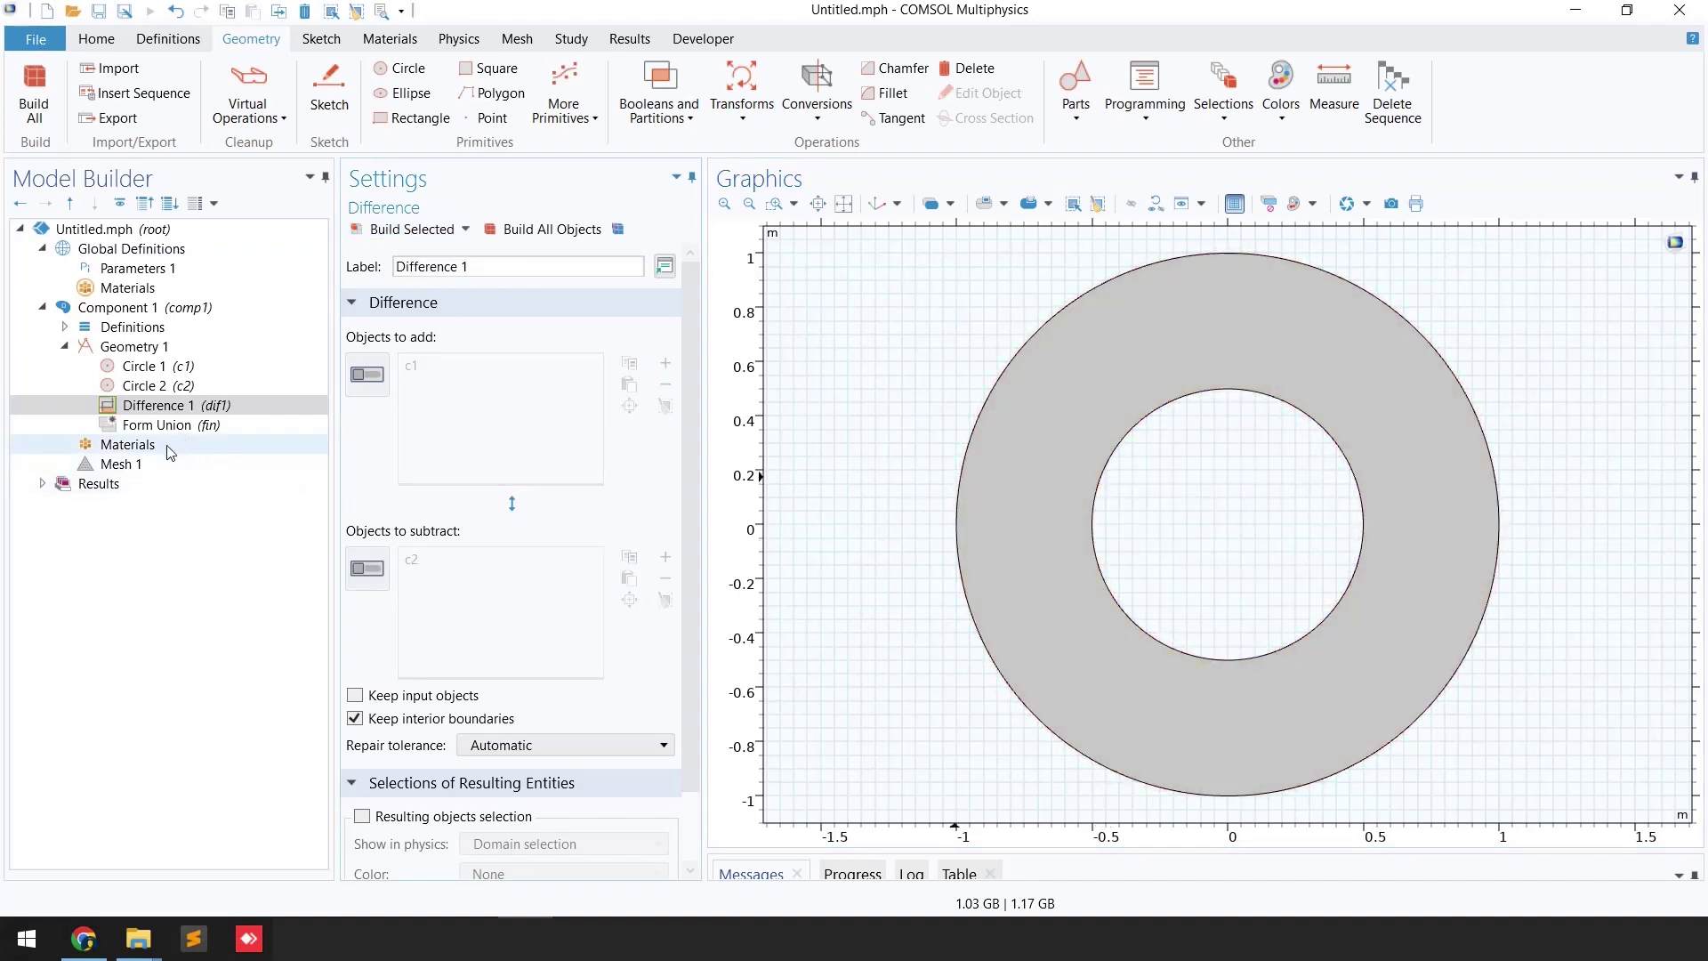
click(161, 387)
Duplicate Circle 2 as Circle 3, radius 0.5 at the origin, and build it
right_click(161, 391)
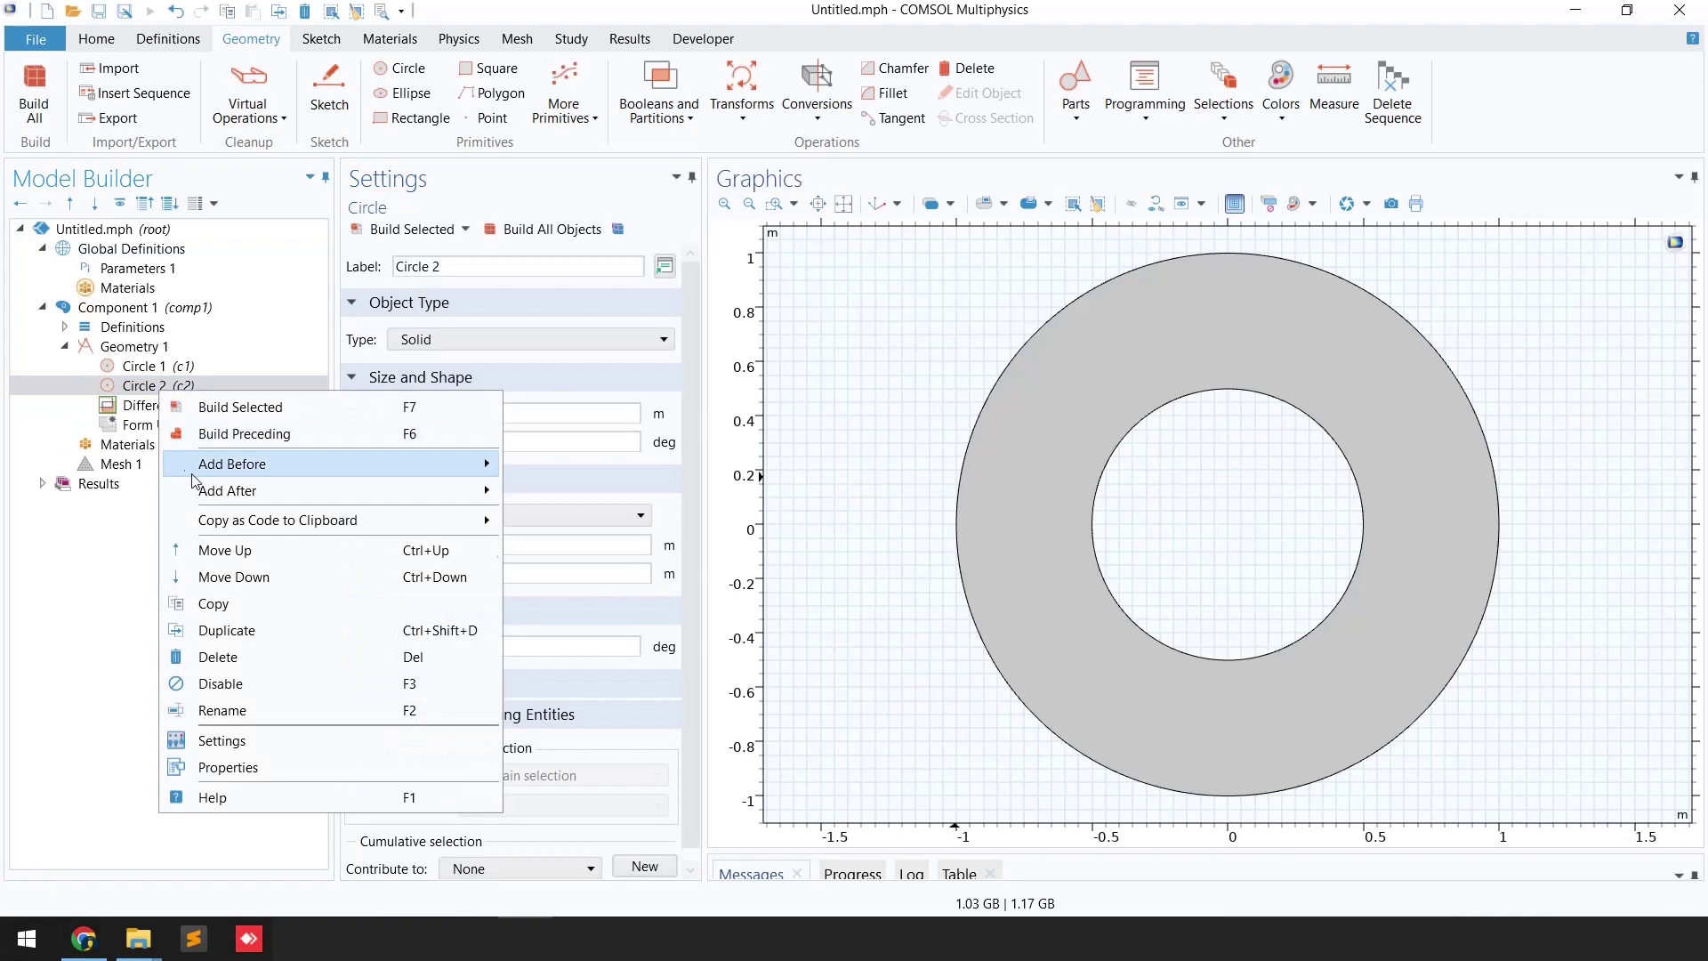
click(230, 630)
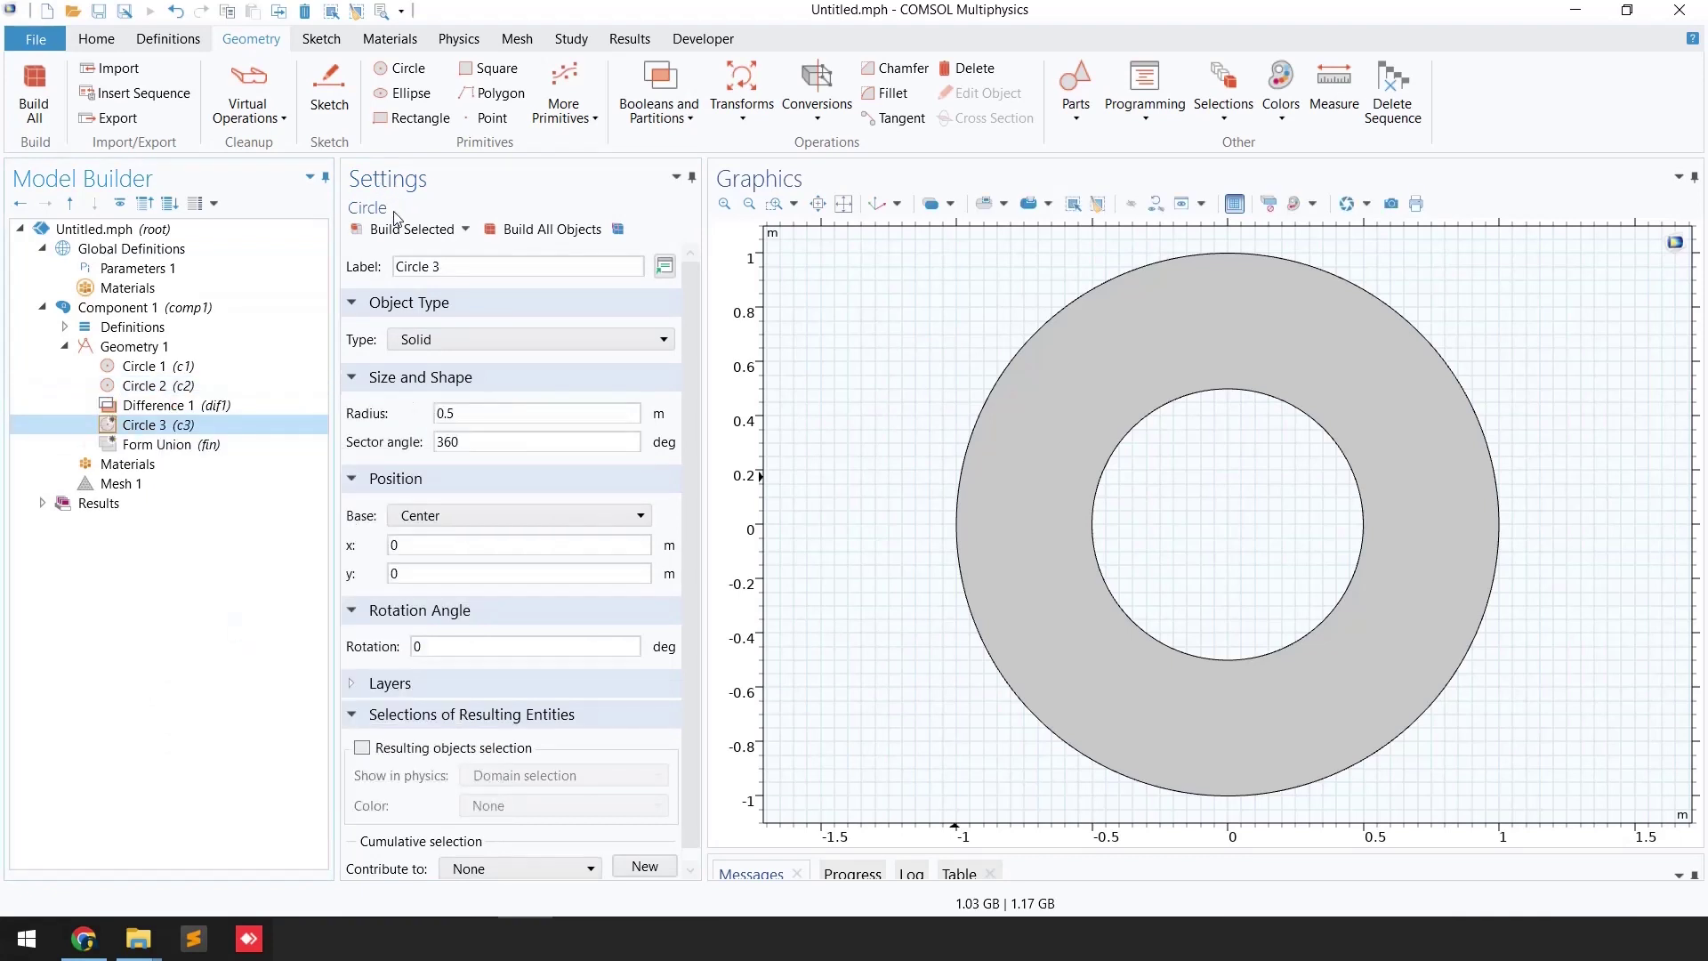
click(397, 228)
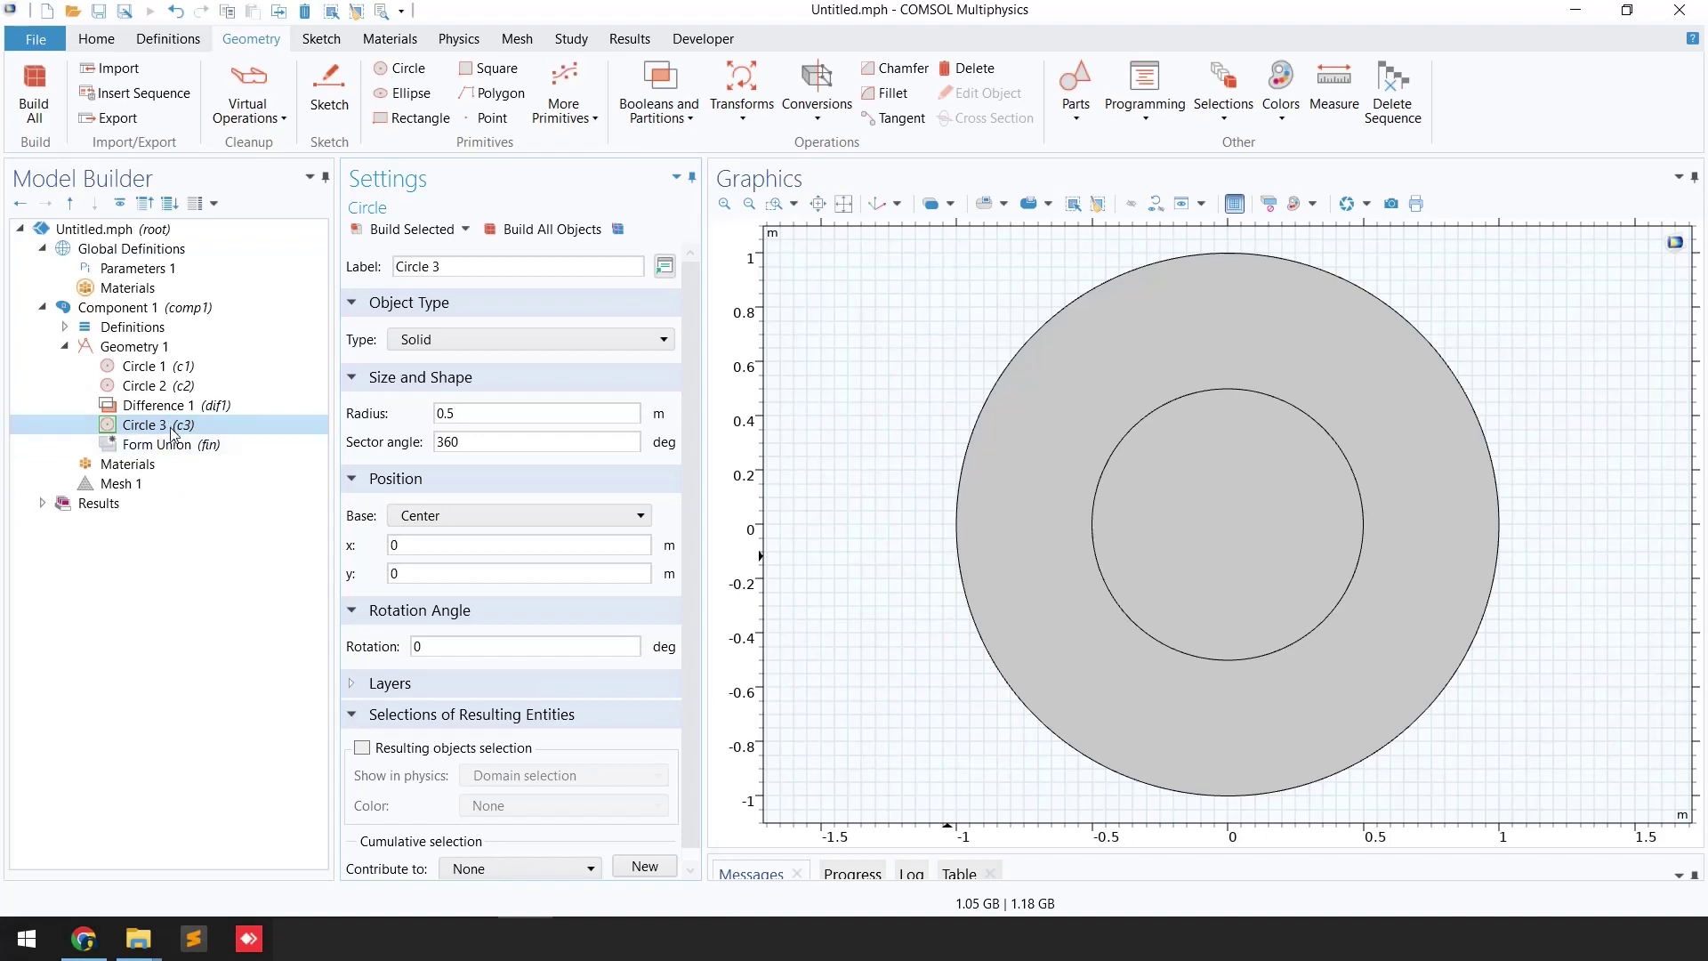
Add Rectangle 1 with width 0.05 and height 0.9 and build it
click(130, 349)
right_click(132, 349)
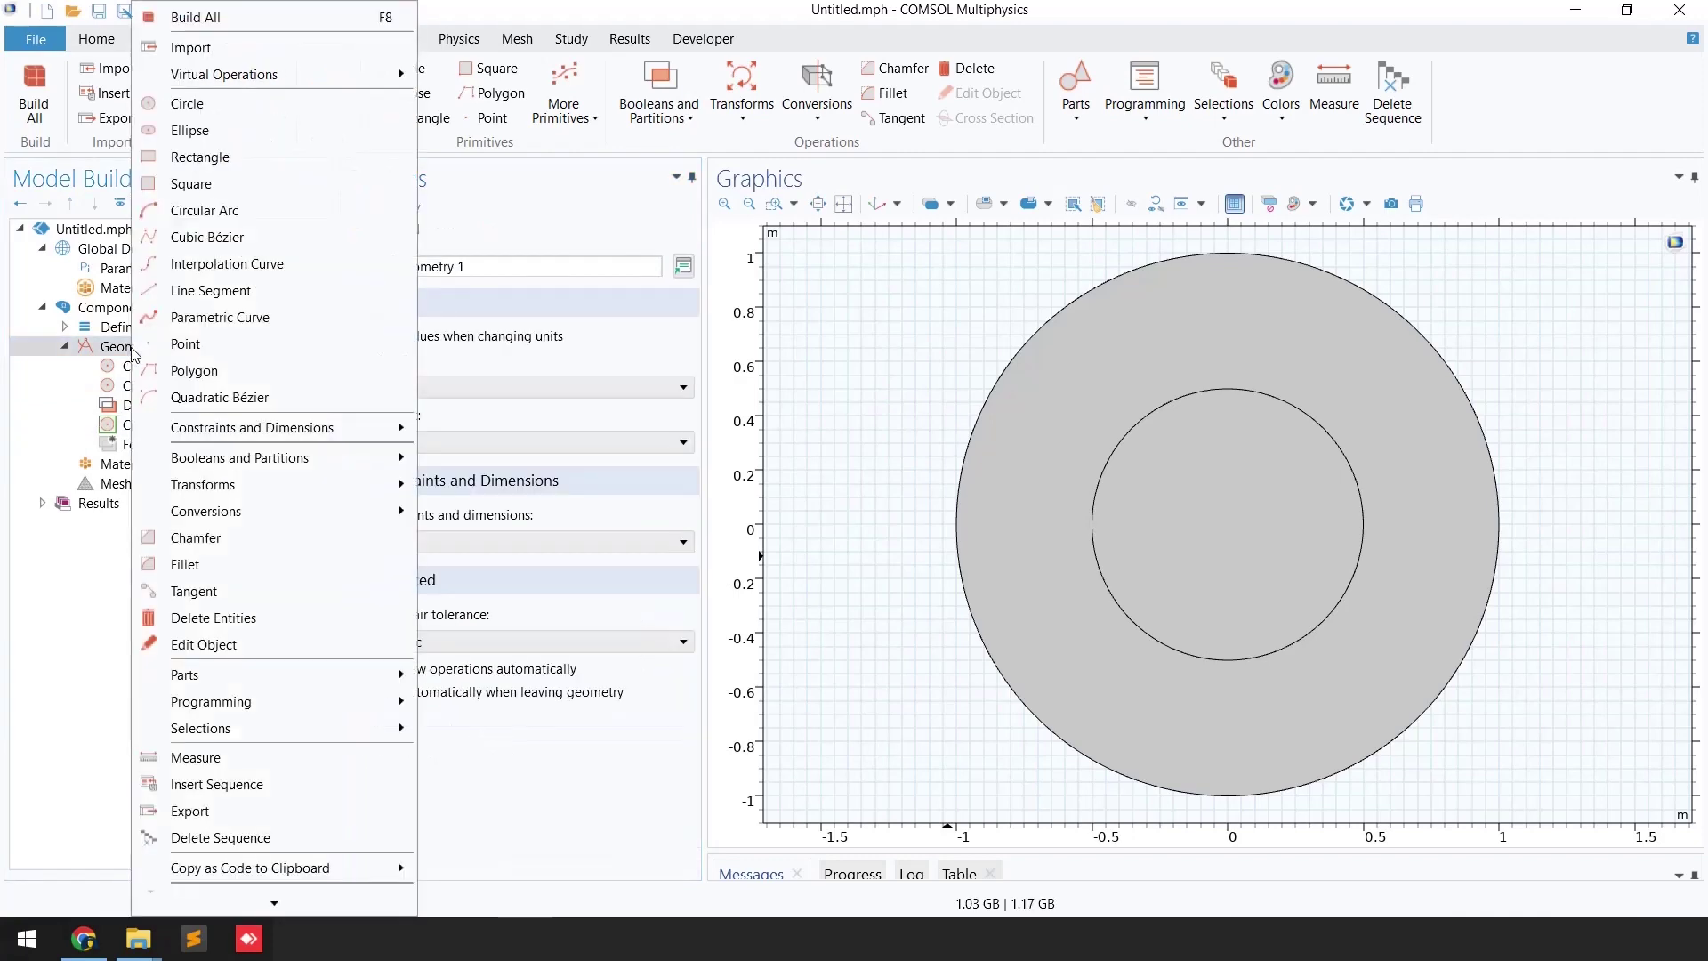
click(210, 166)
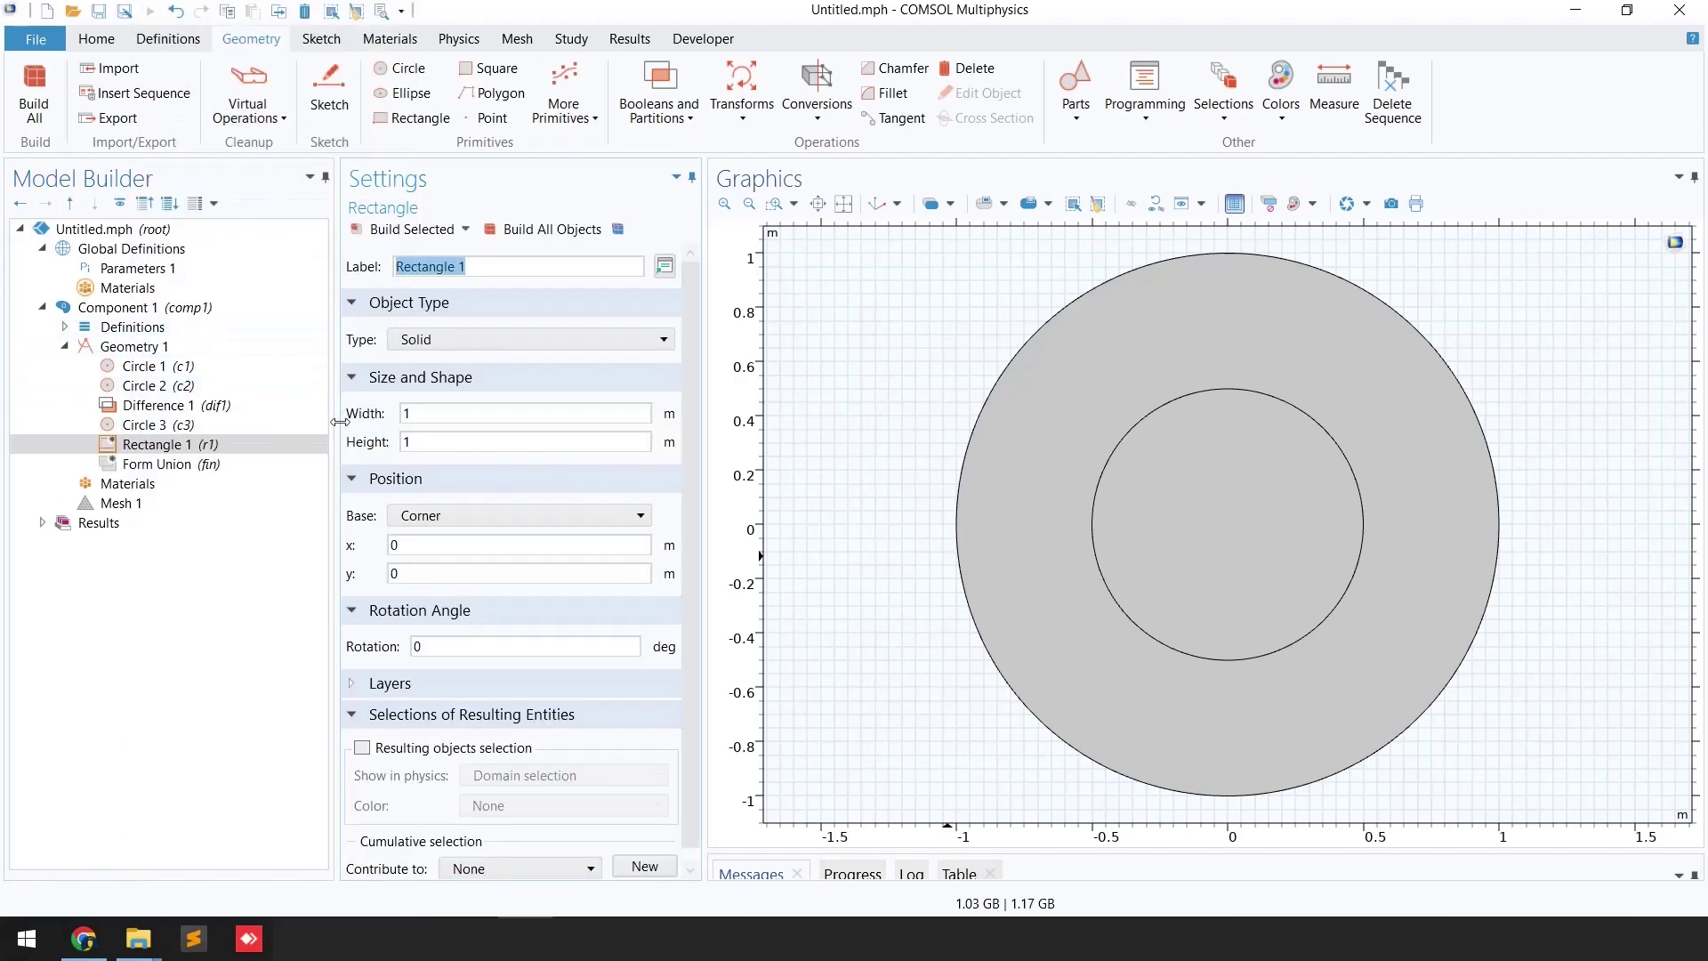
double_click(411, 413)
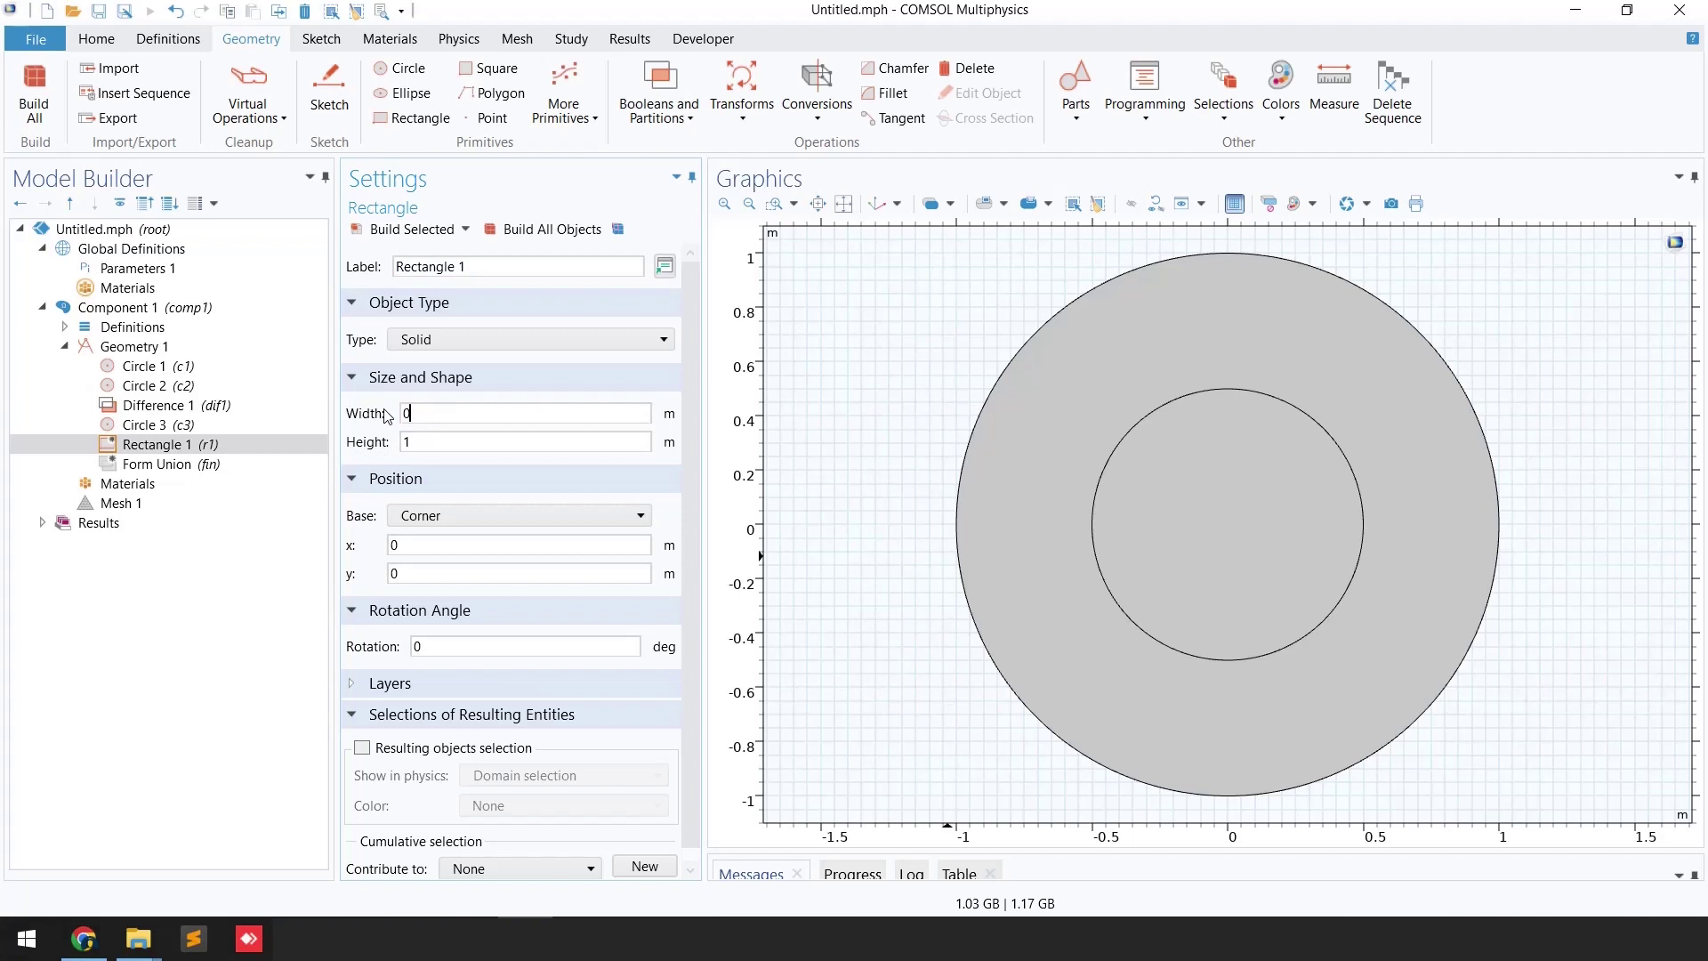
double_click(412, 443)
text(0.9)
click(405, 230)
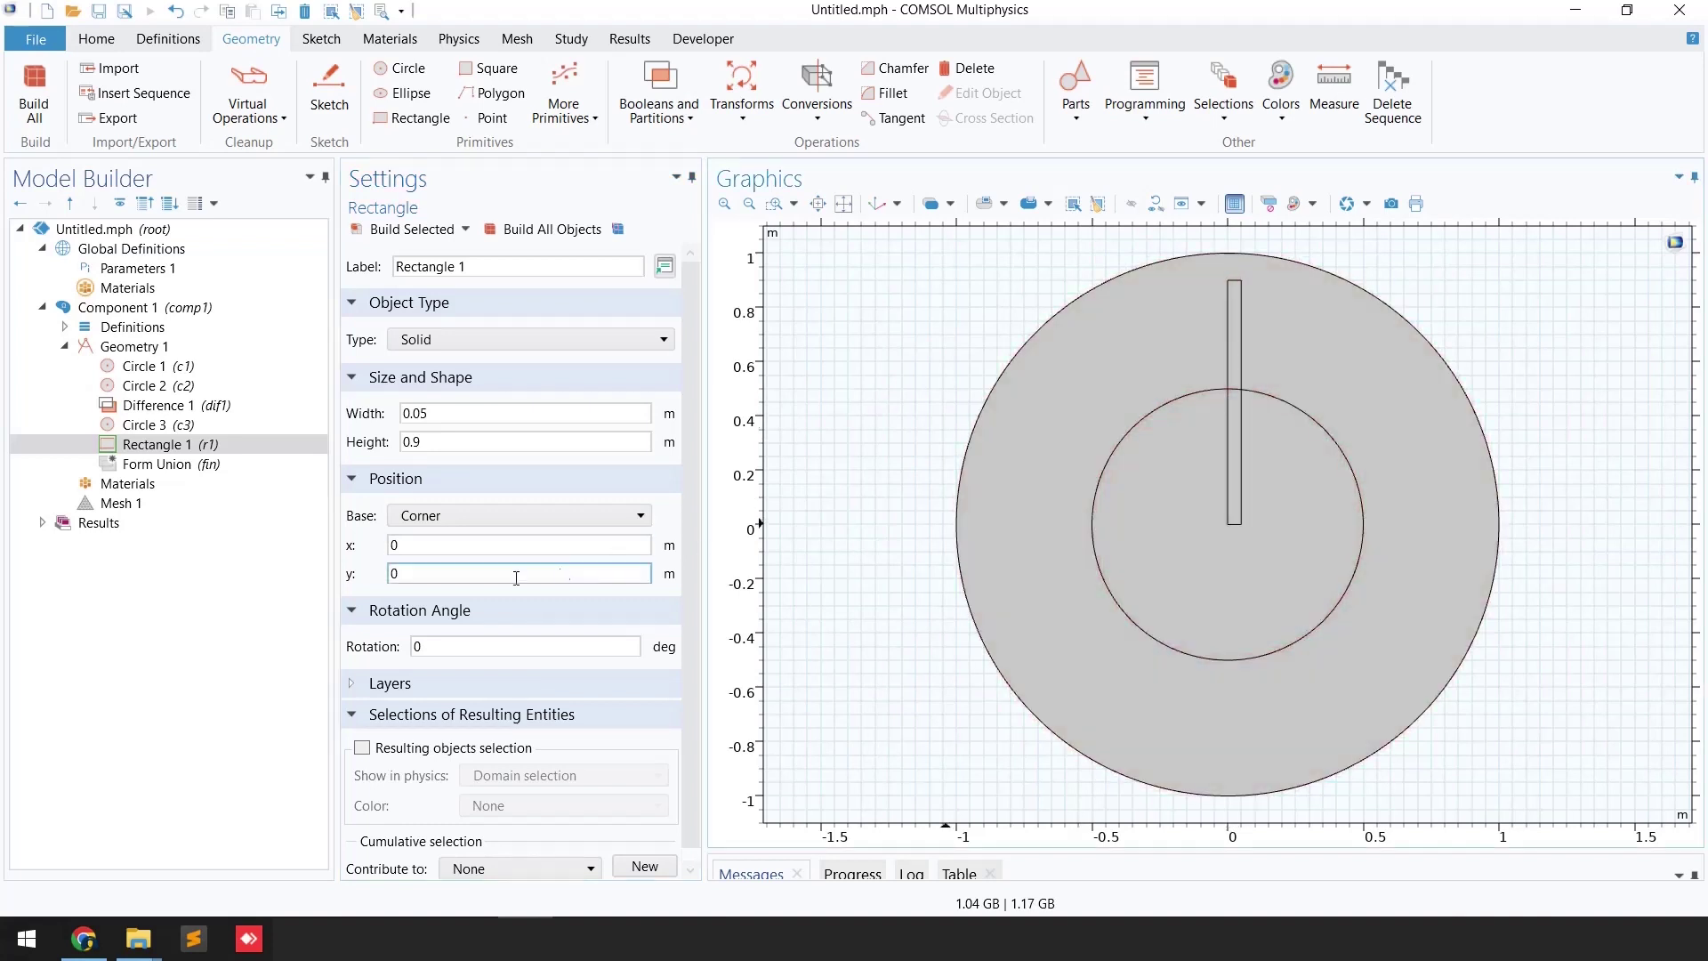
Position Rectangle 1 at x = -0.05/2, y = -0.45 to centre it on the origin
double_click(402, 579)
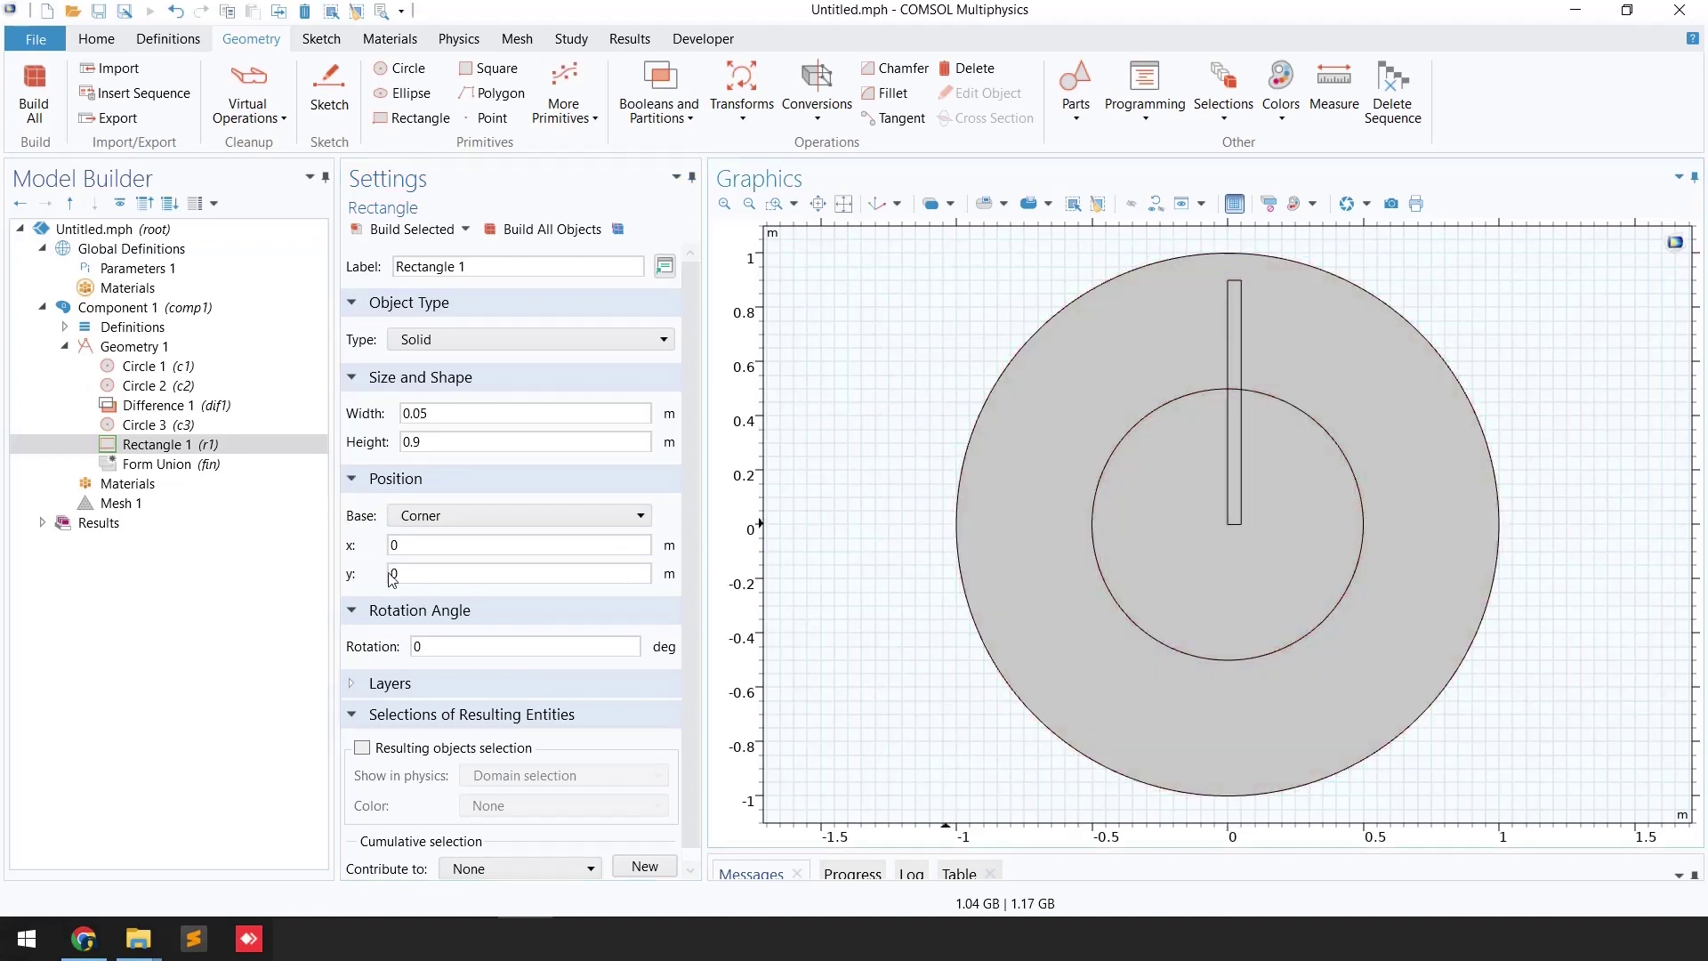
text(.45)
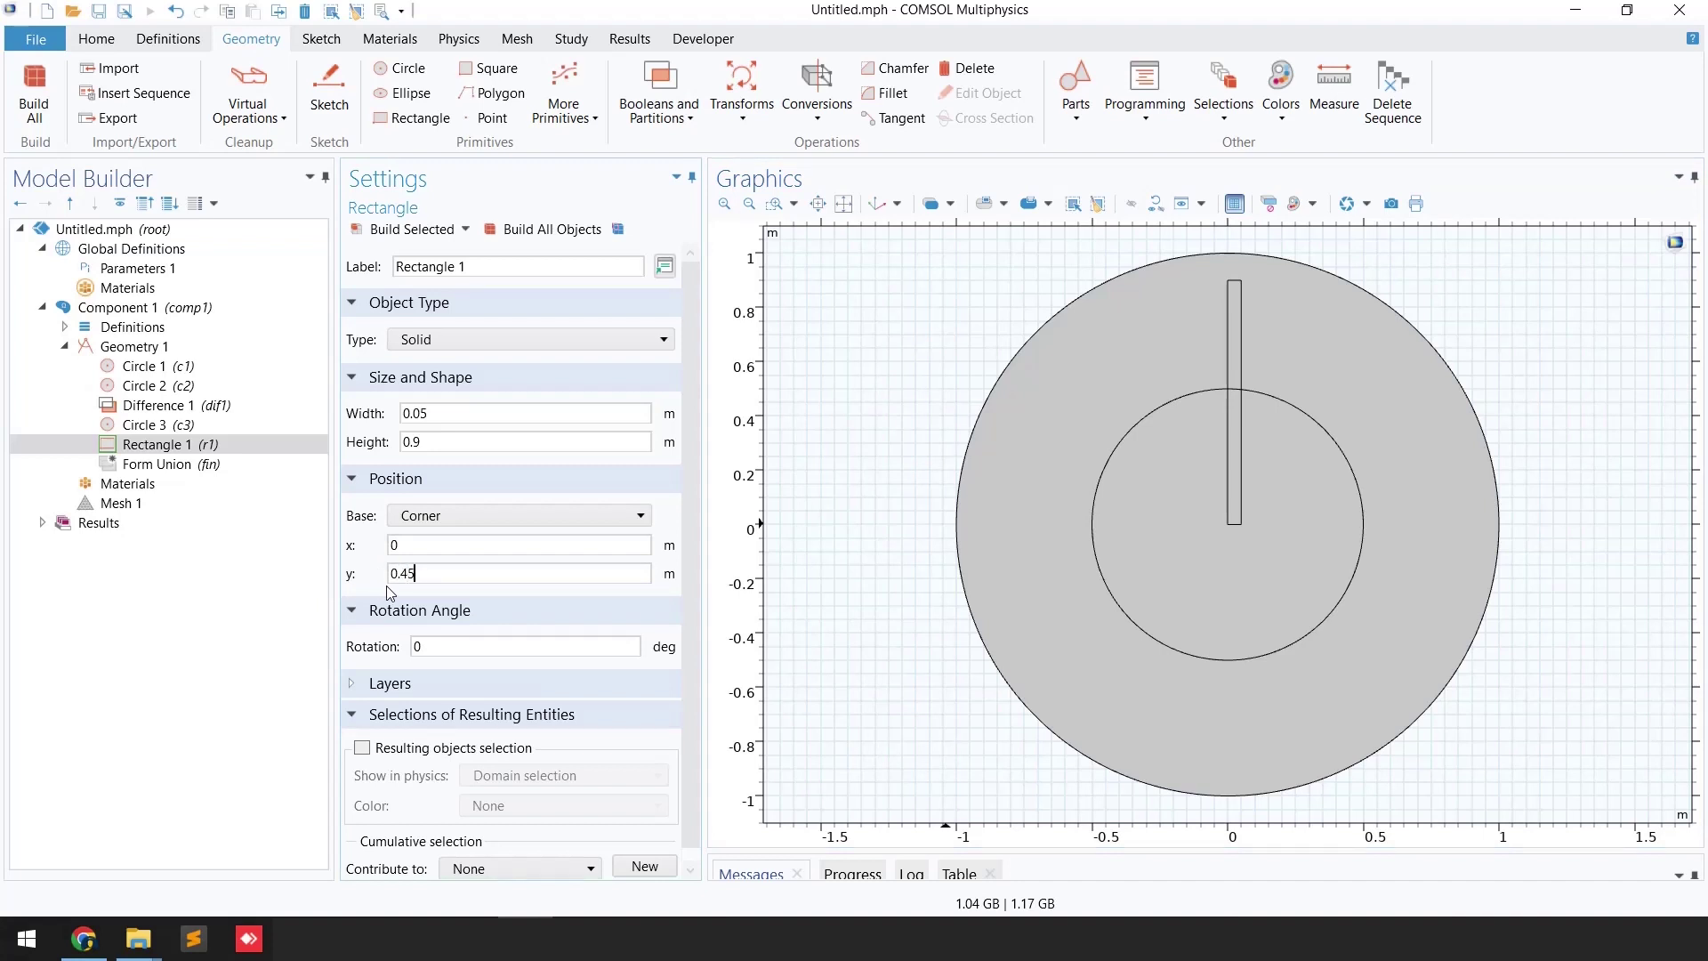
text(-)
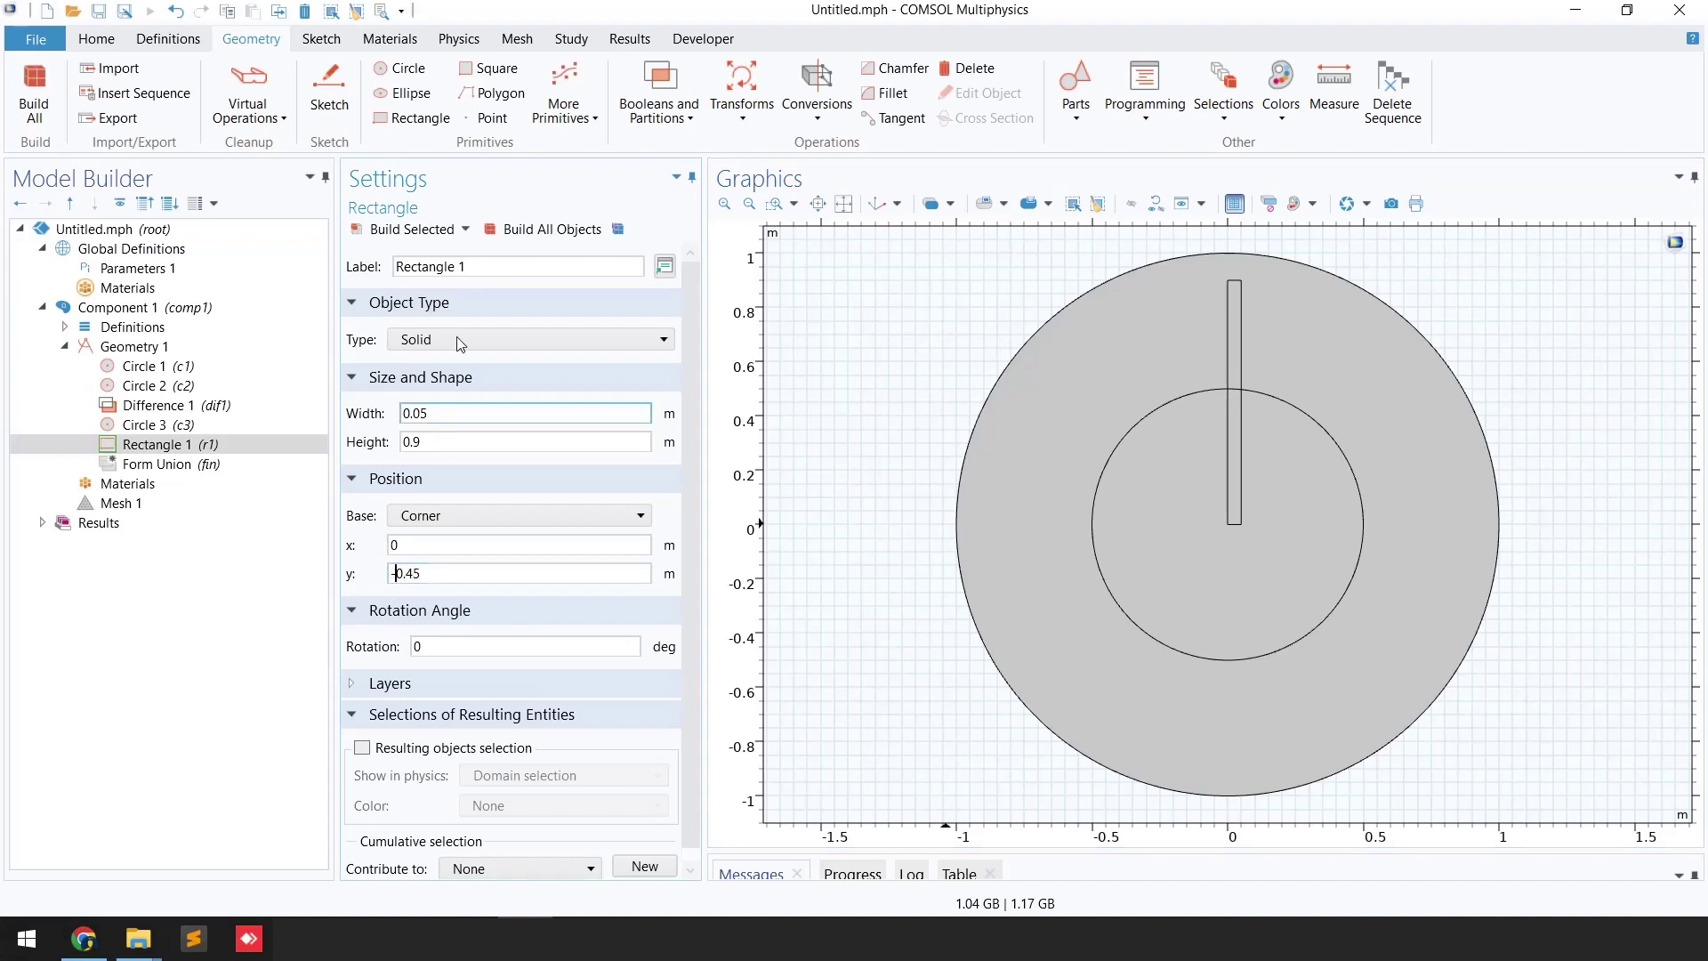
click(412, 230)
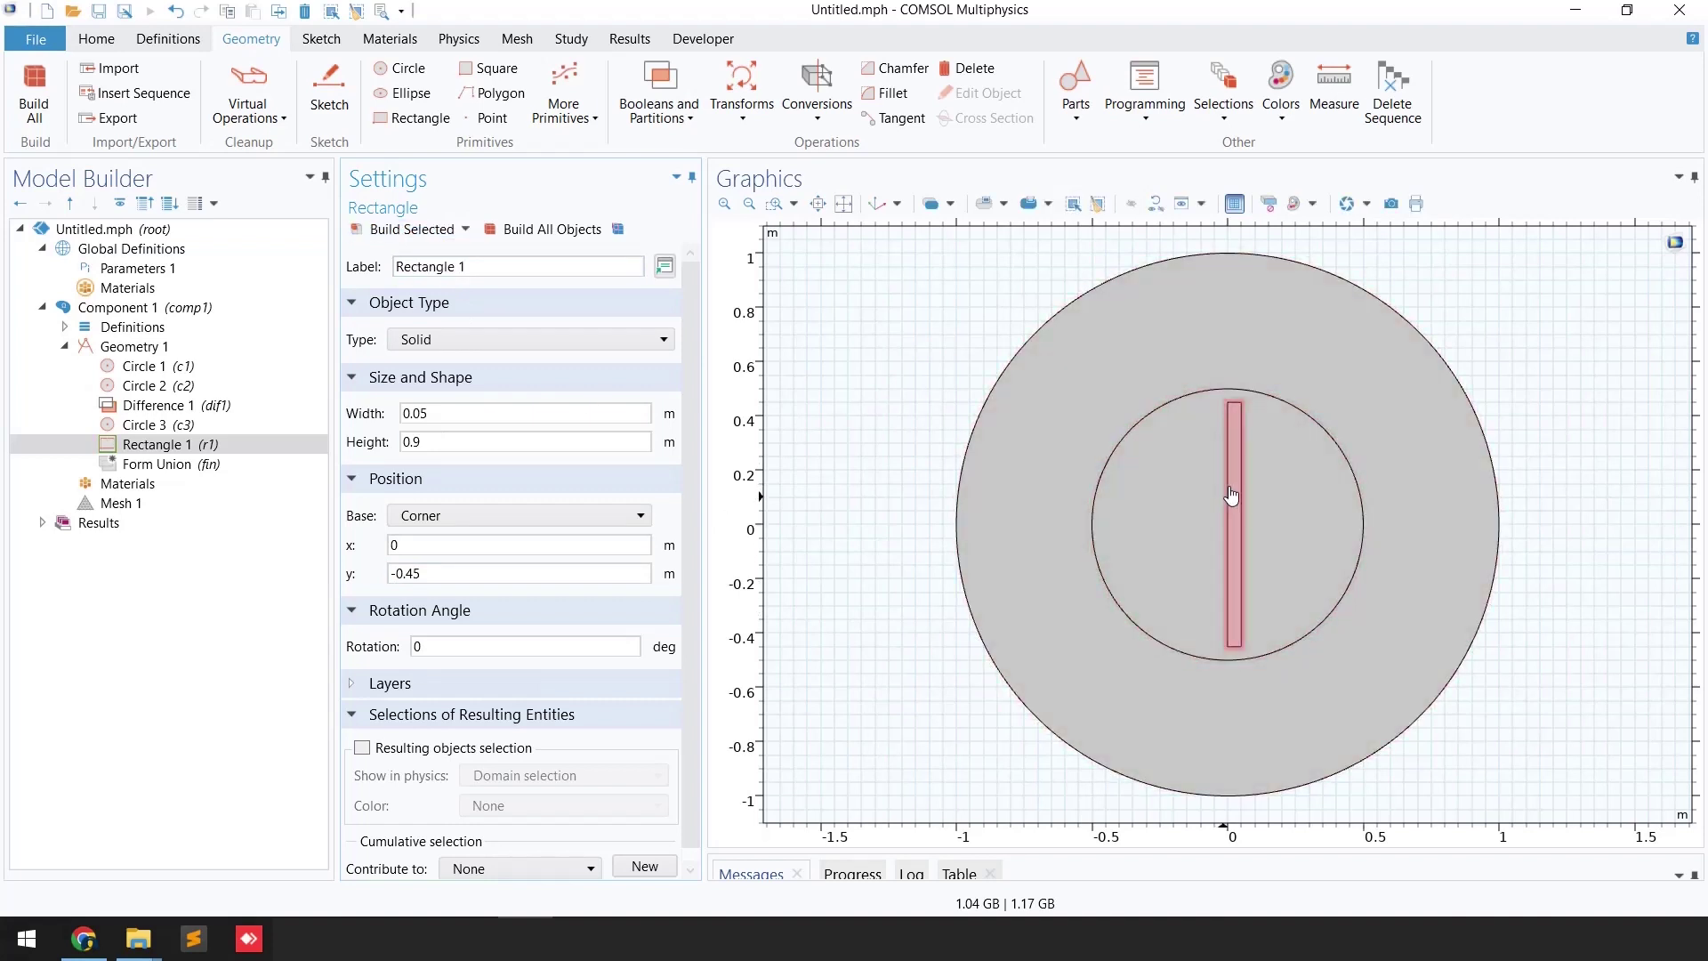
double_click(418, 546)
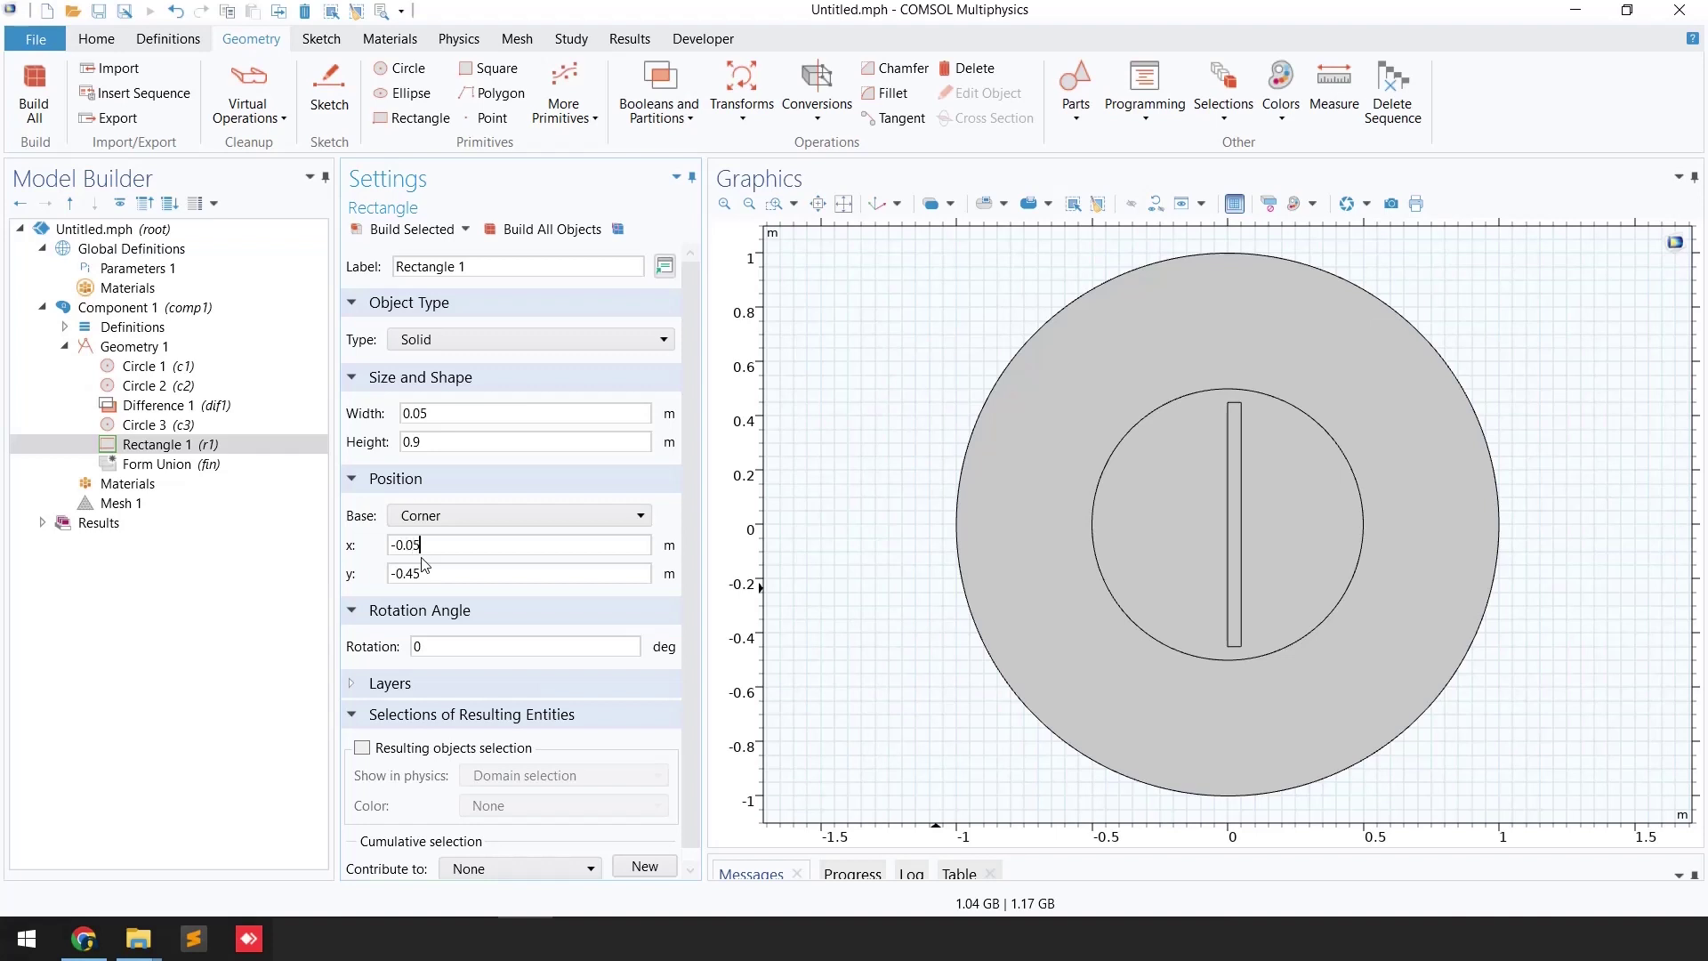
text(-0.05/2)
click(412, 230)
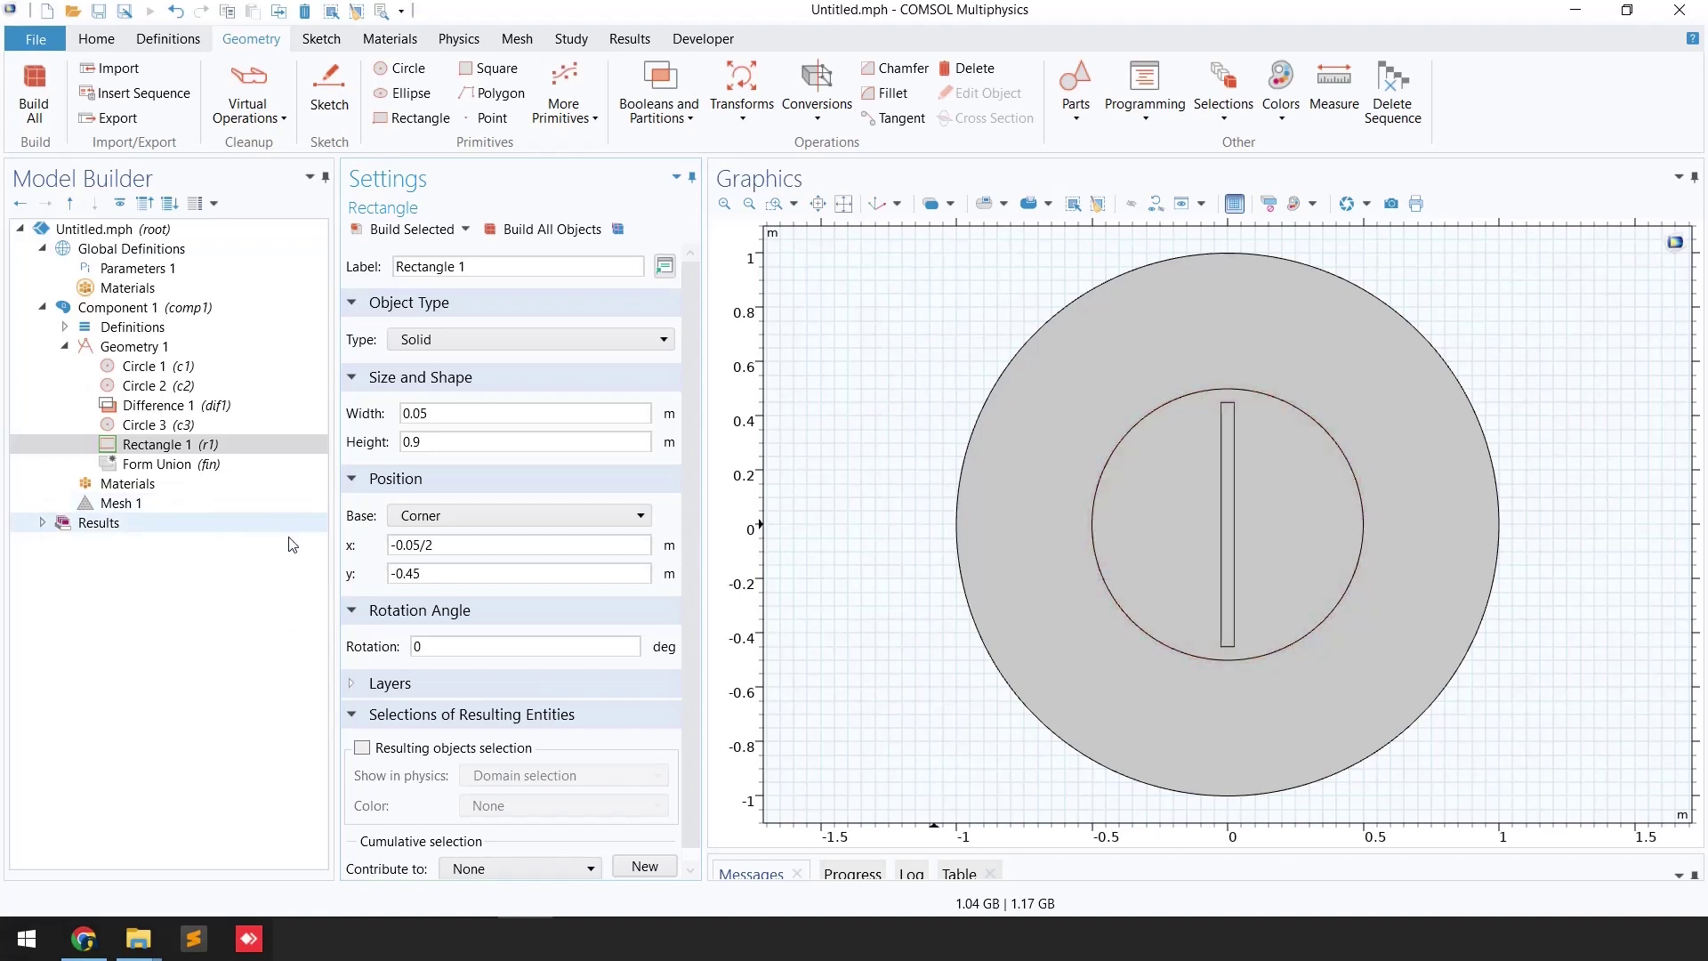
click(148, 453)
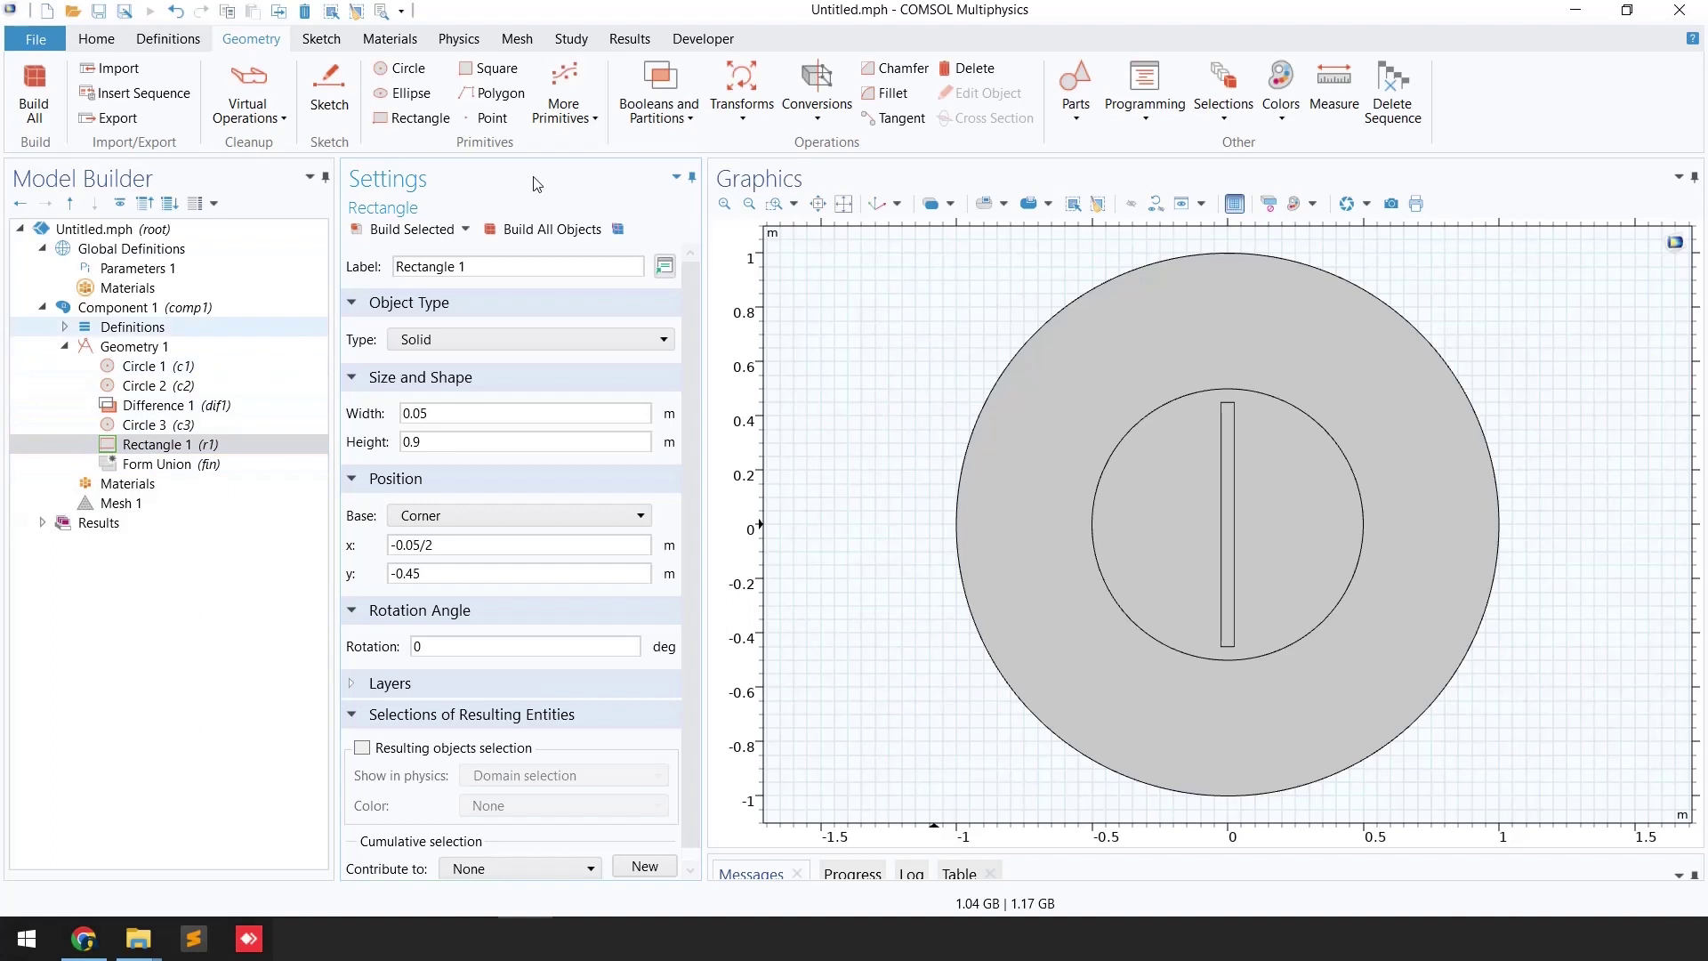
Rotate a kept copy of rectangle r1 by 90° to form a cross
click(742, 123)
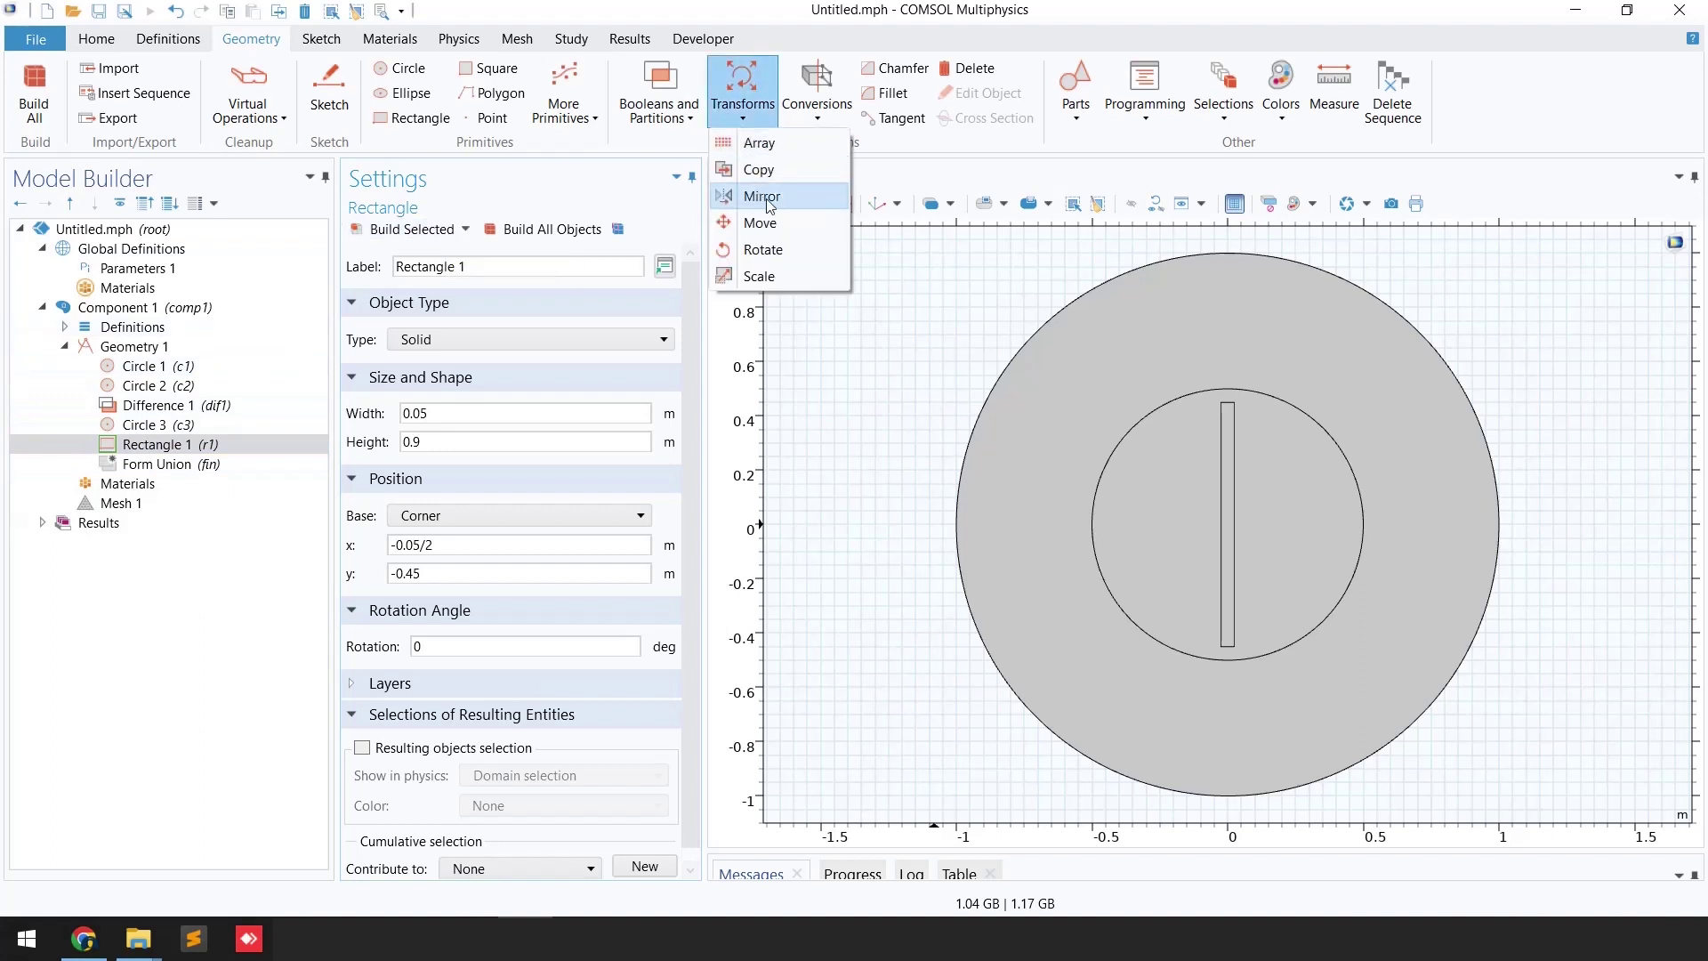
click(779, 257)
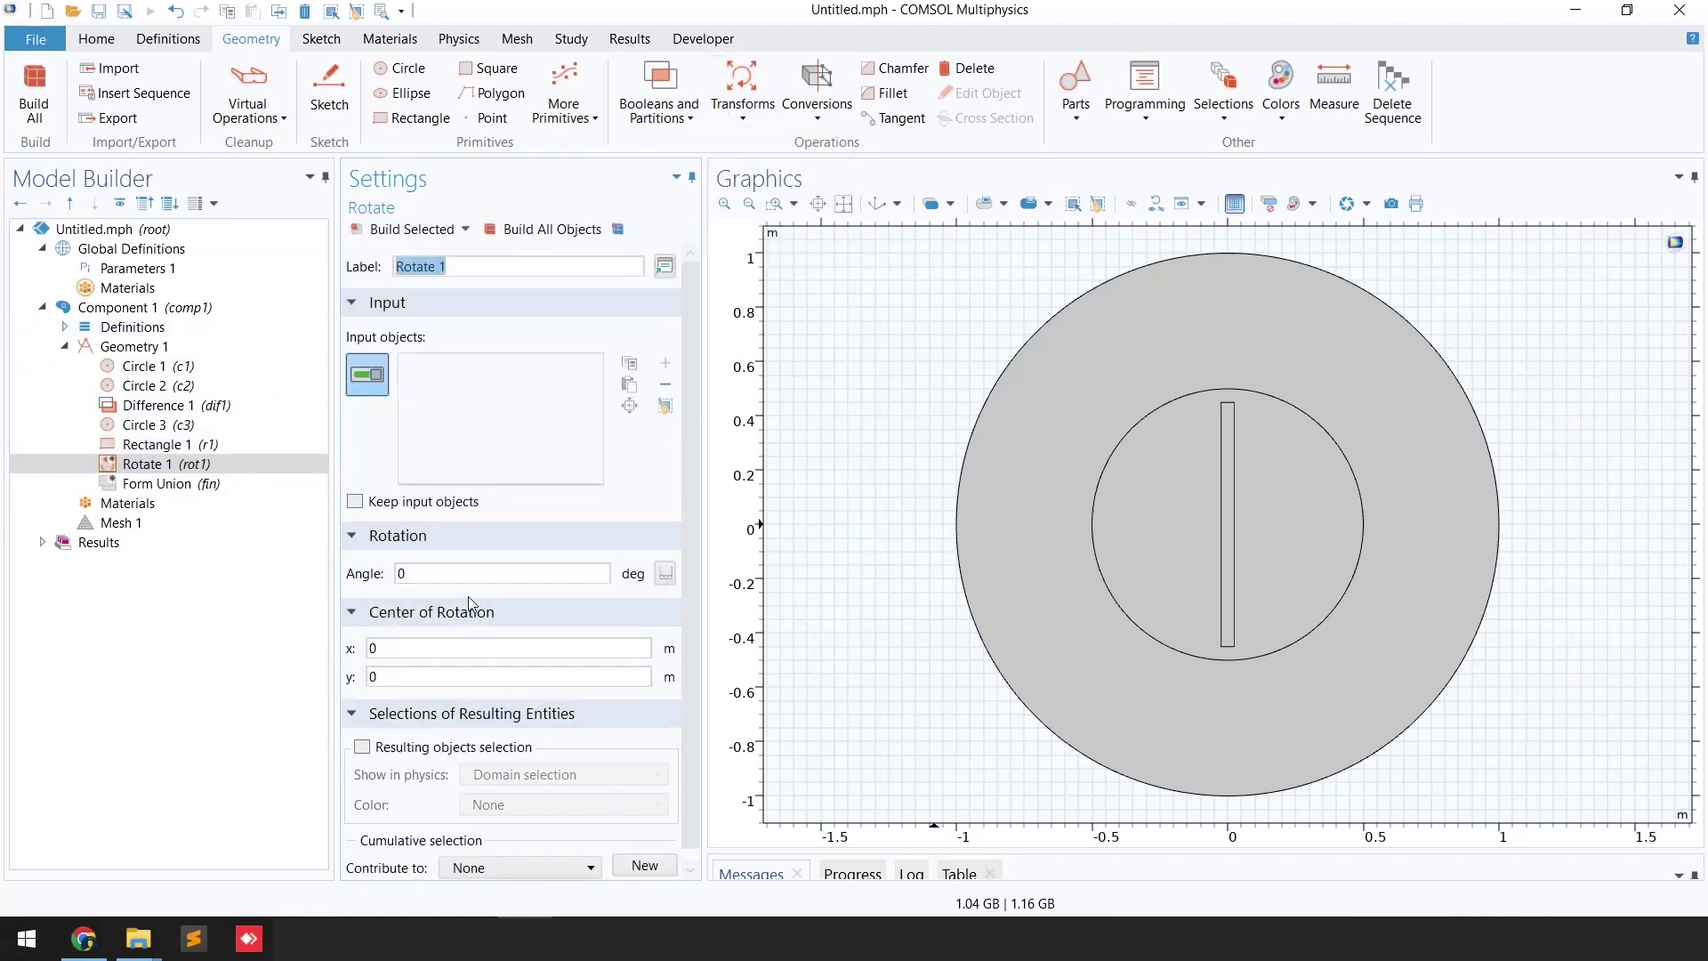
click(1224, 569)
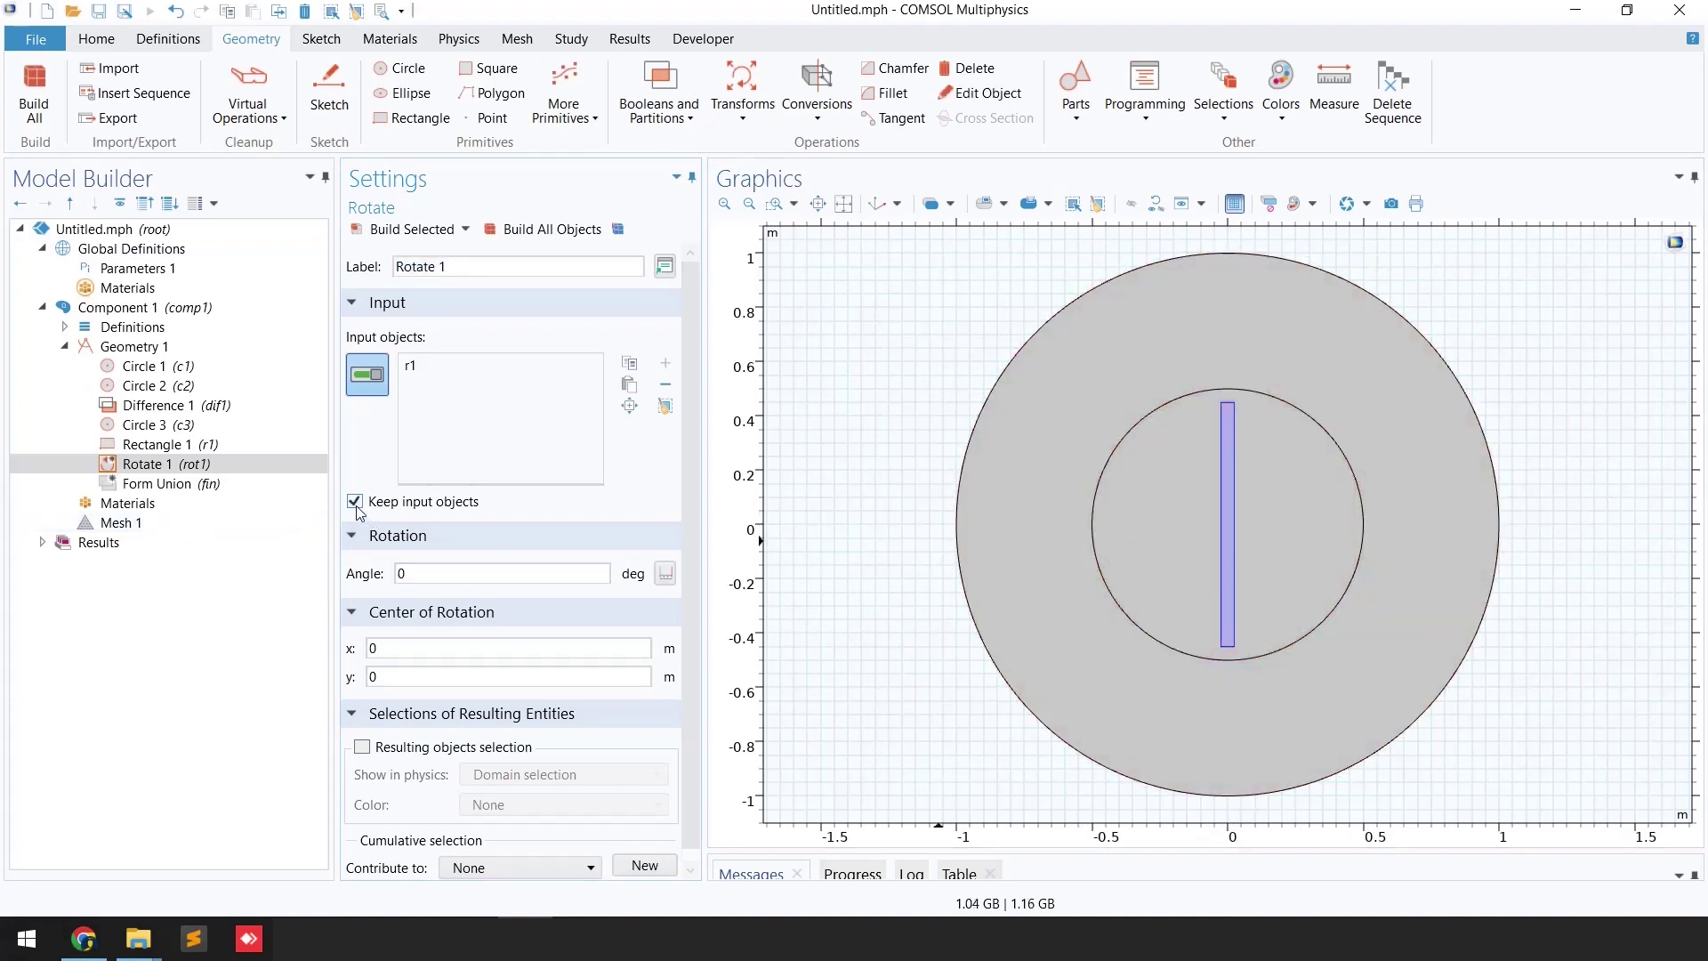
double_click(429, 576)
text(9)
click(414, 233)
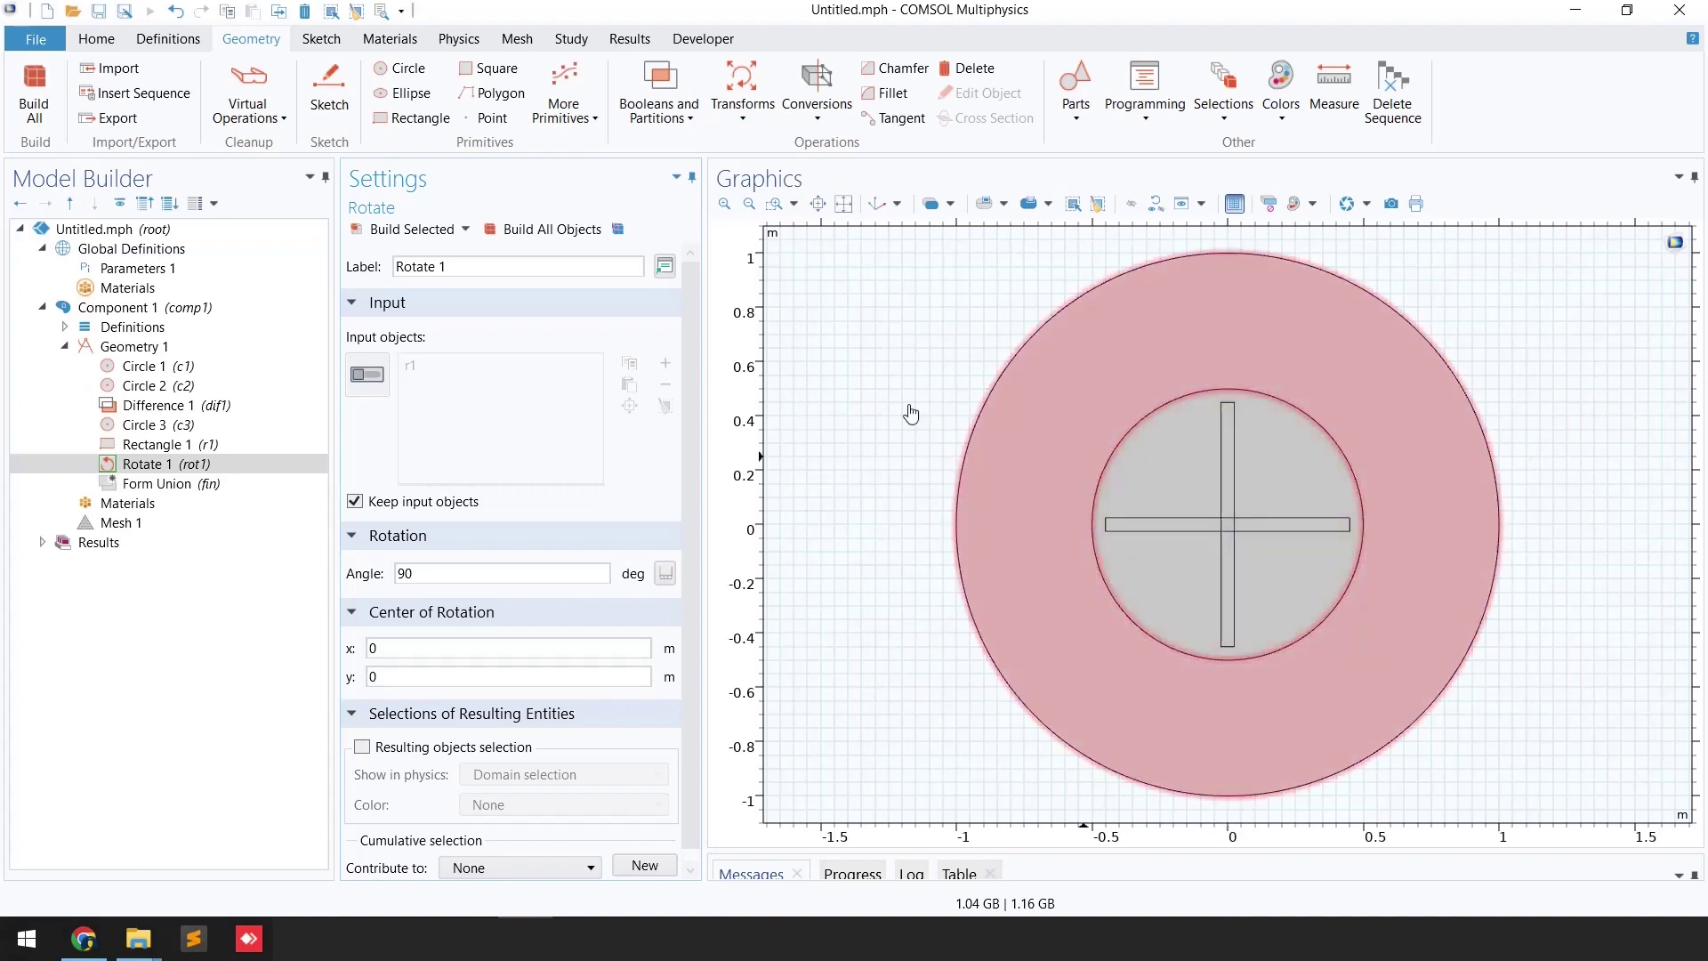
Union r1 and rot1 into one cross with Keep interior boundaries turned off
click(678, 125)
click(669, 140)
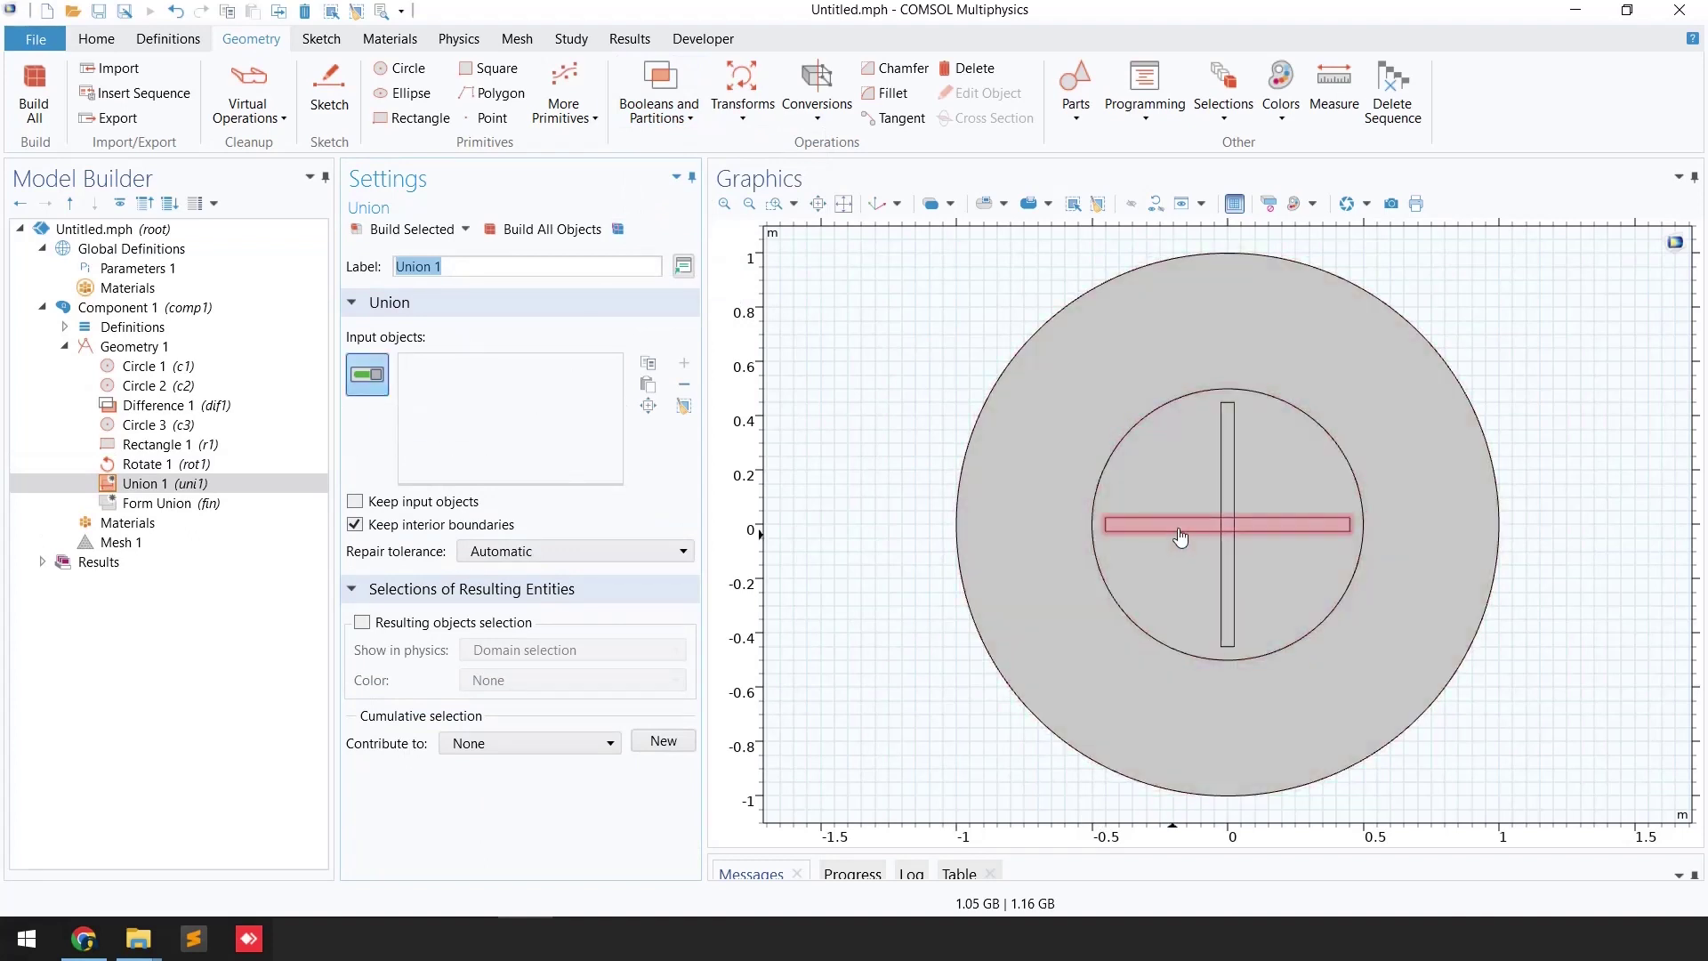
click(1218, 519)
click(1226, 511)
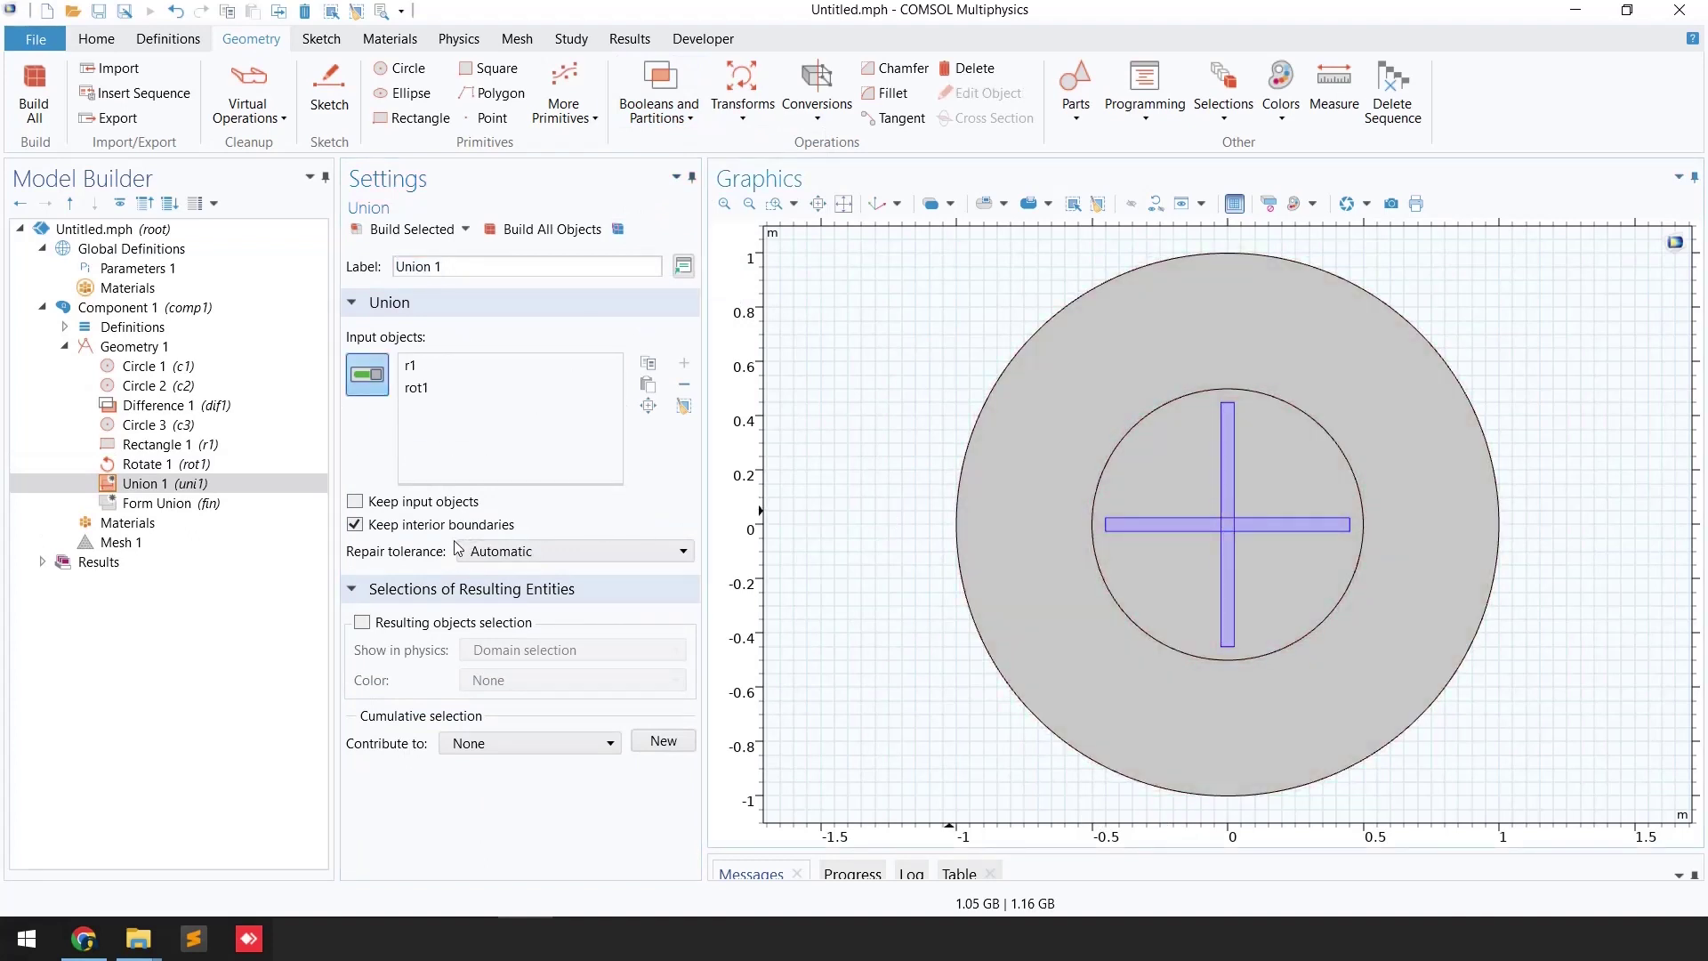
click(407, 525)
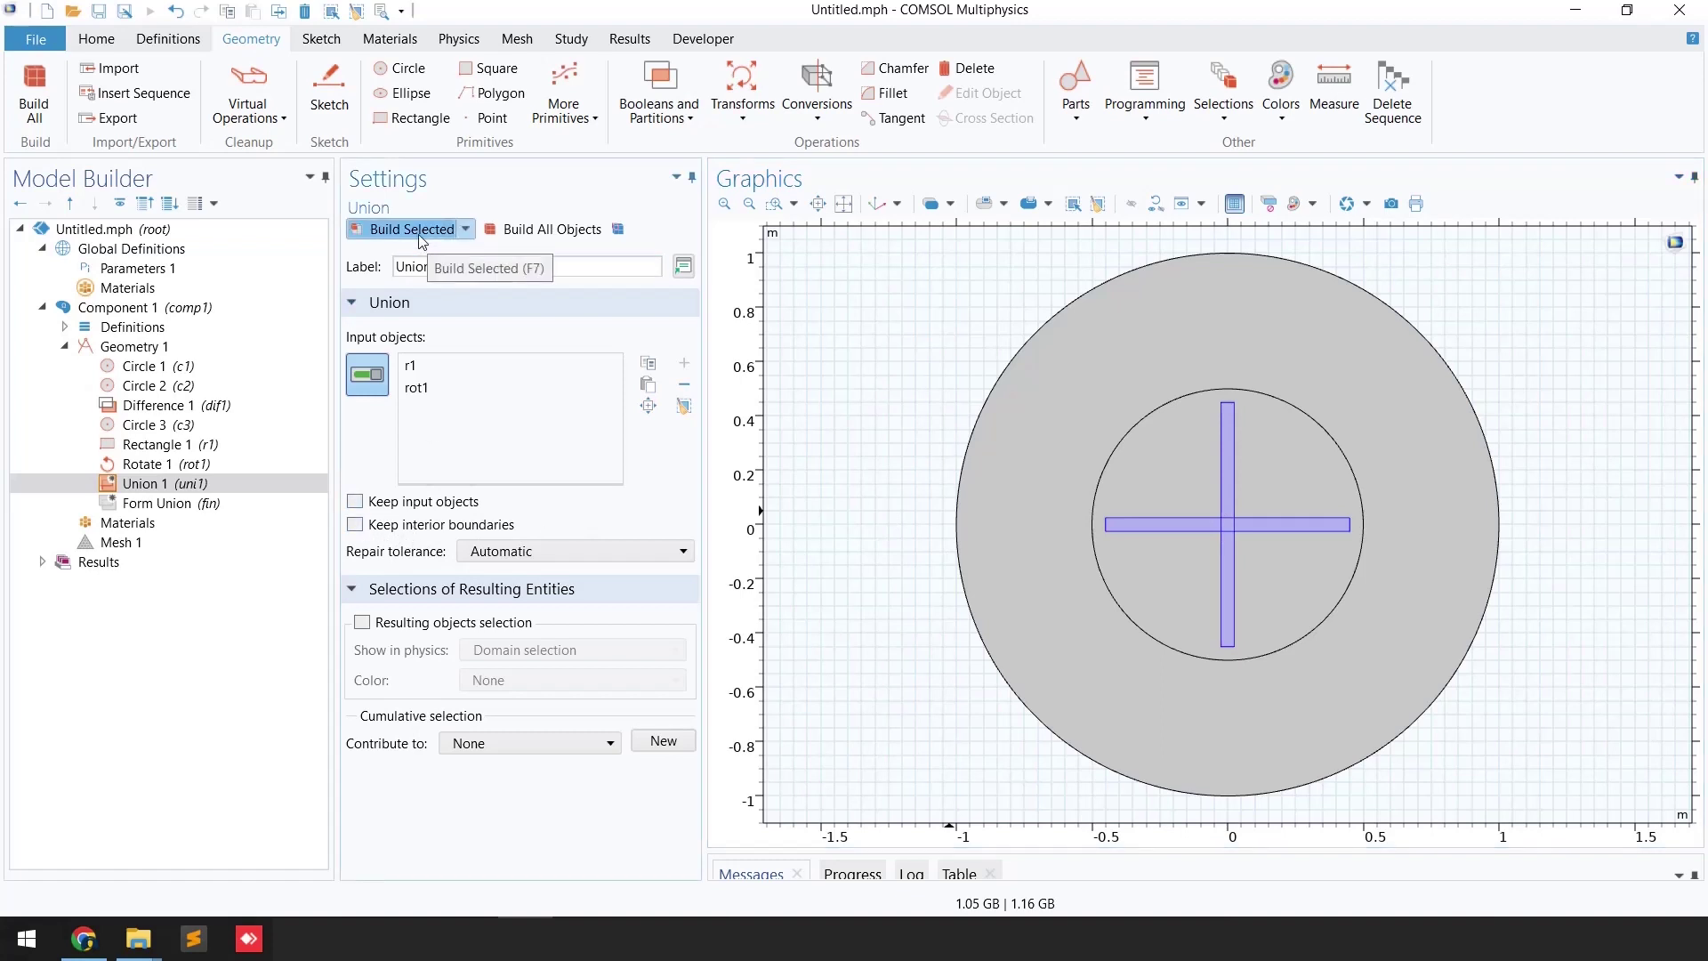
click(384, 228)
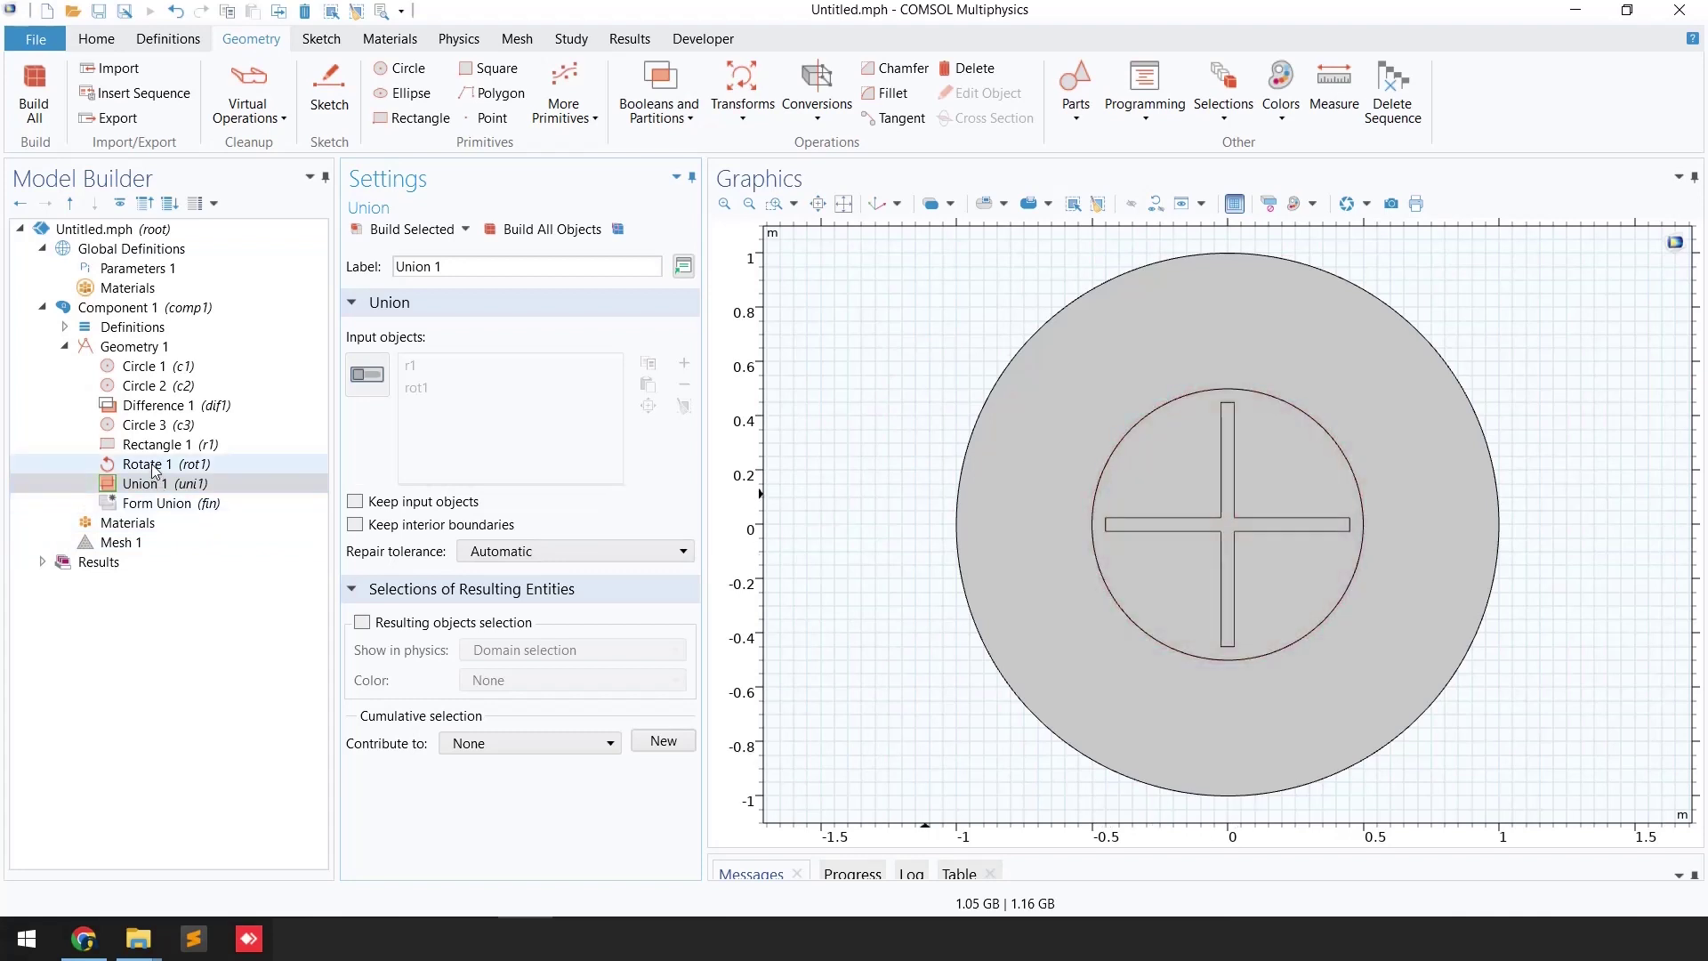
Build Difference 2 subtracting the cross uni1 from circle c3
click(676, 117)
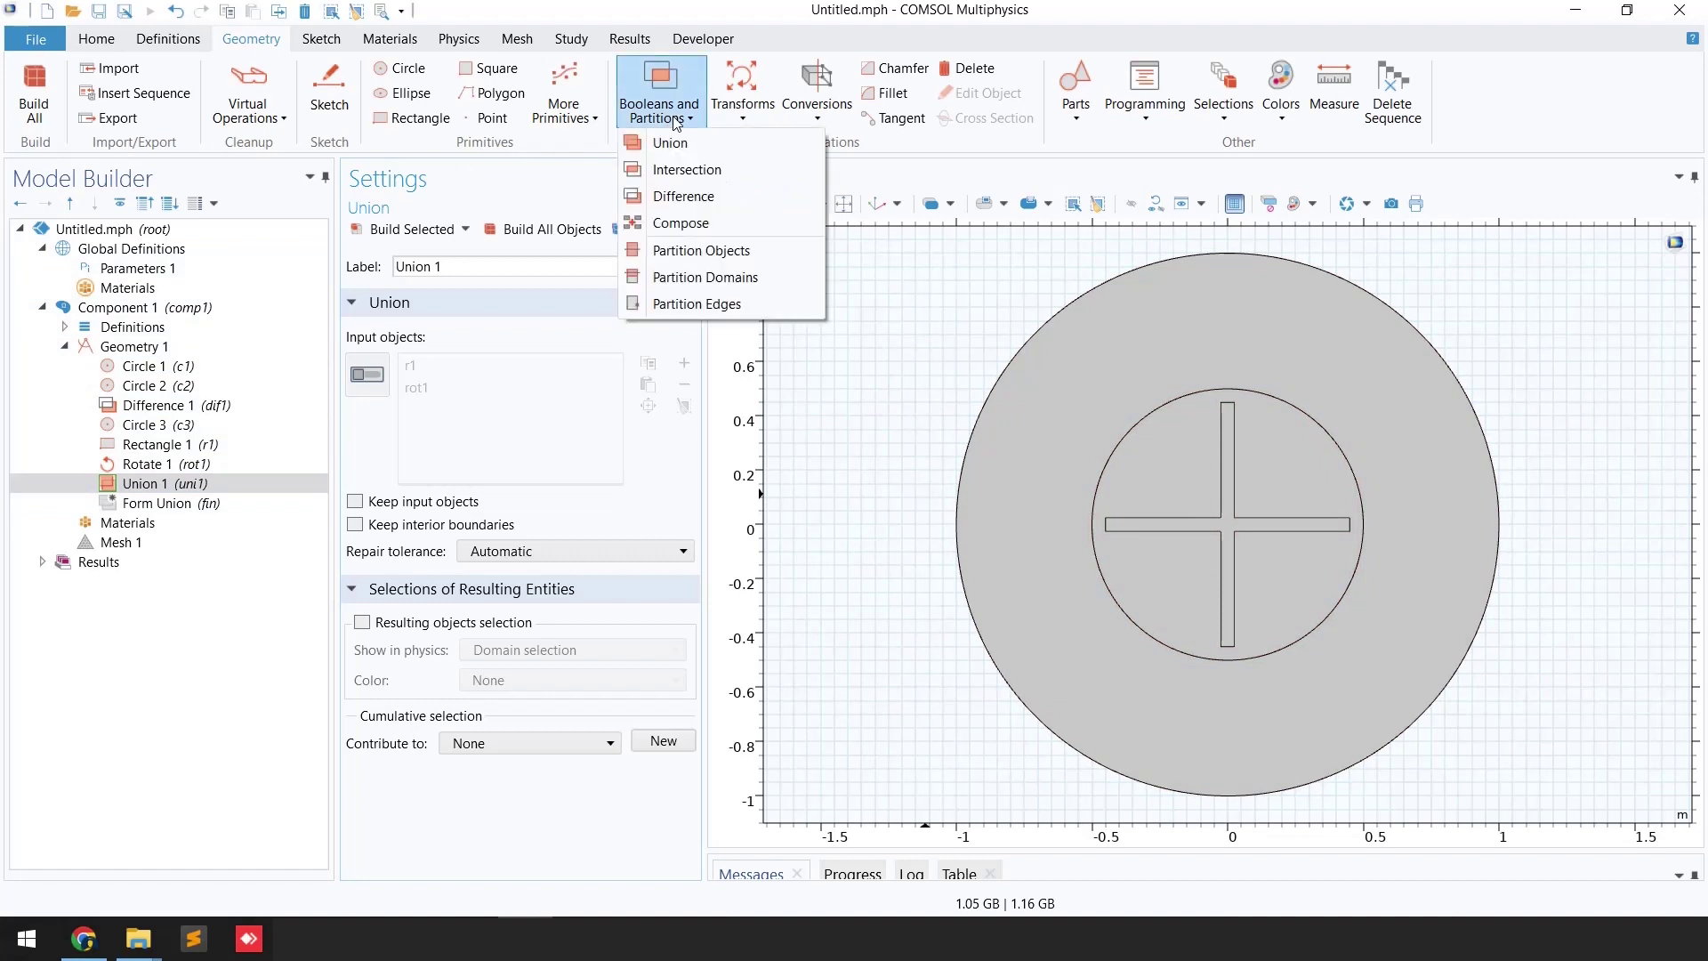
click(683, 196)
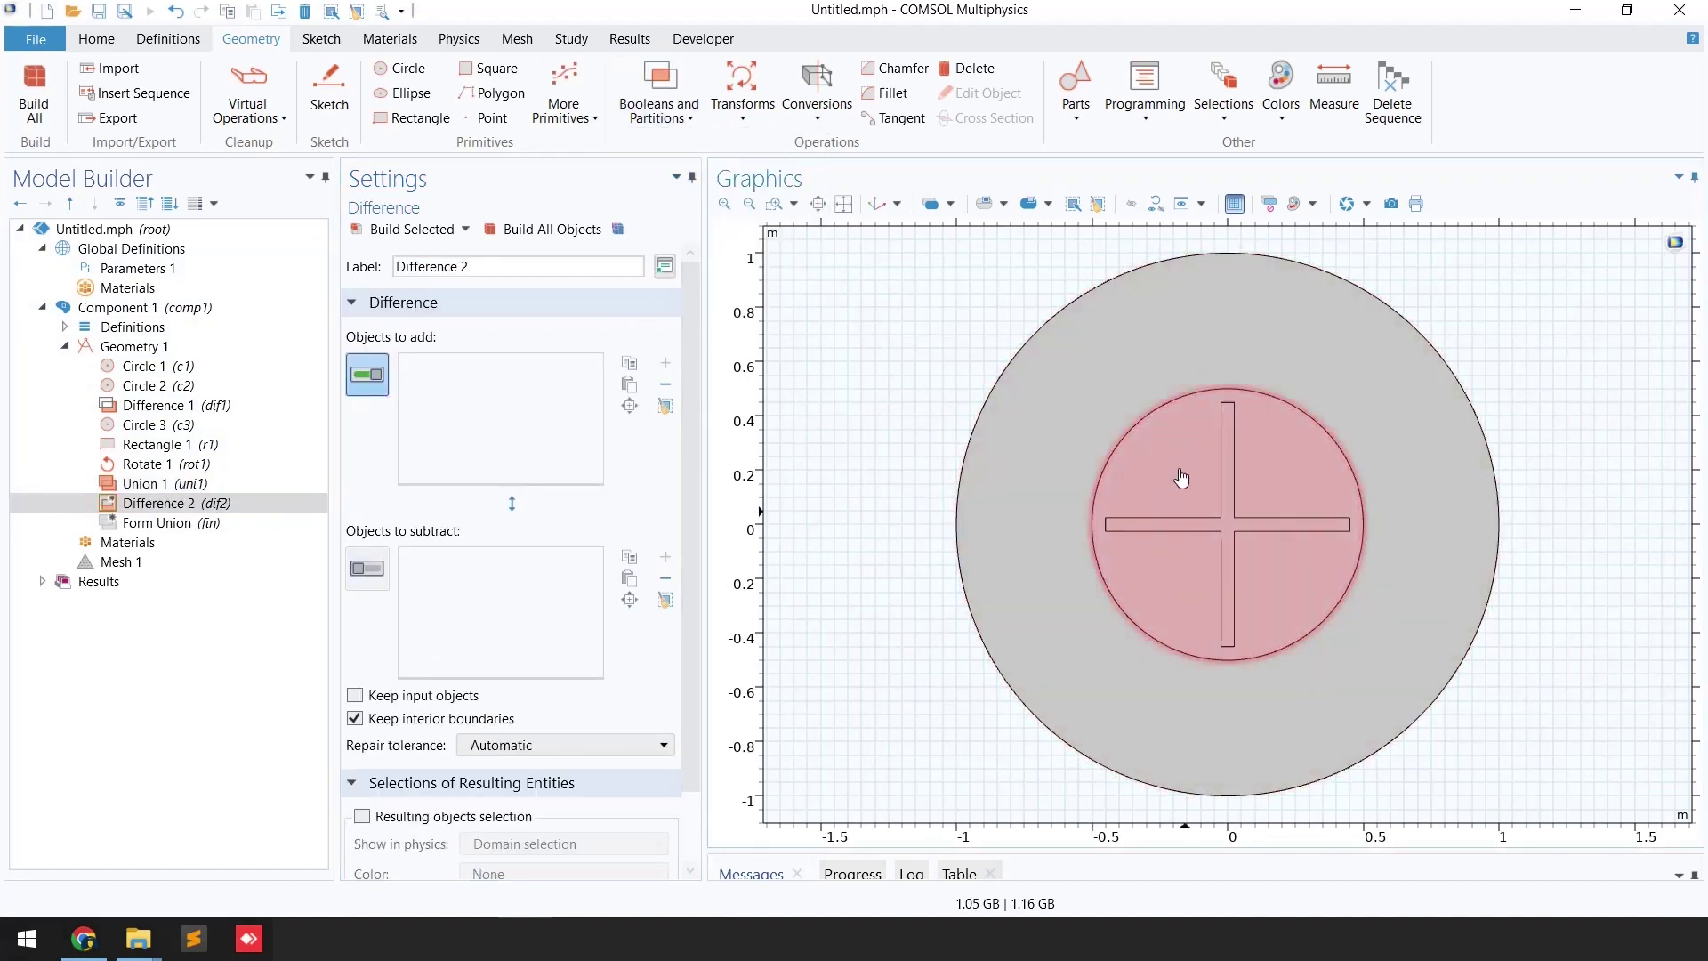
click(1154, 473)
click(366, 569)
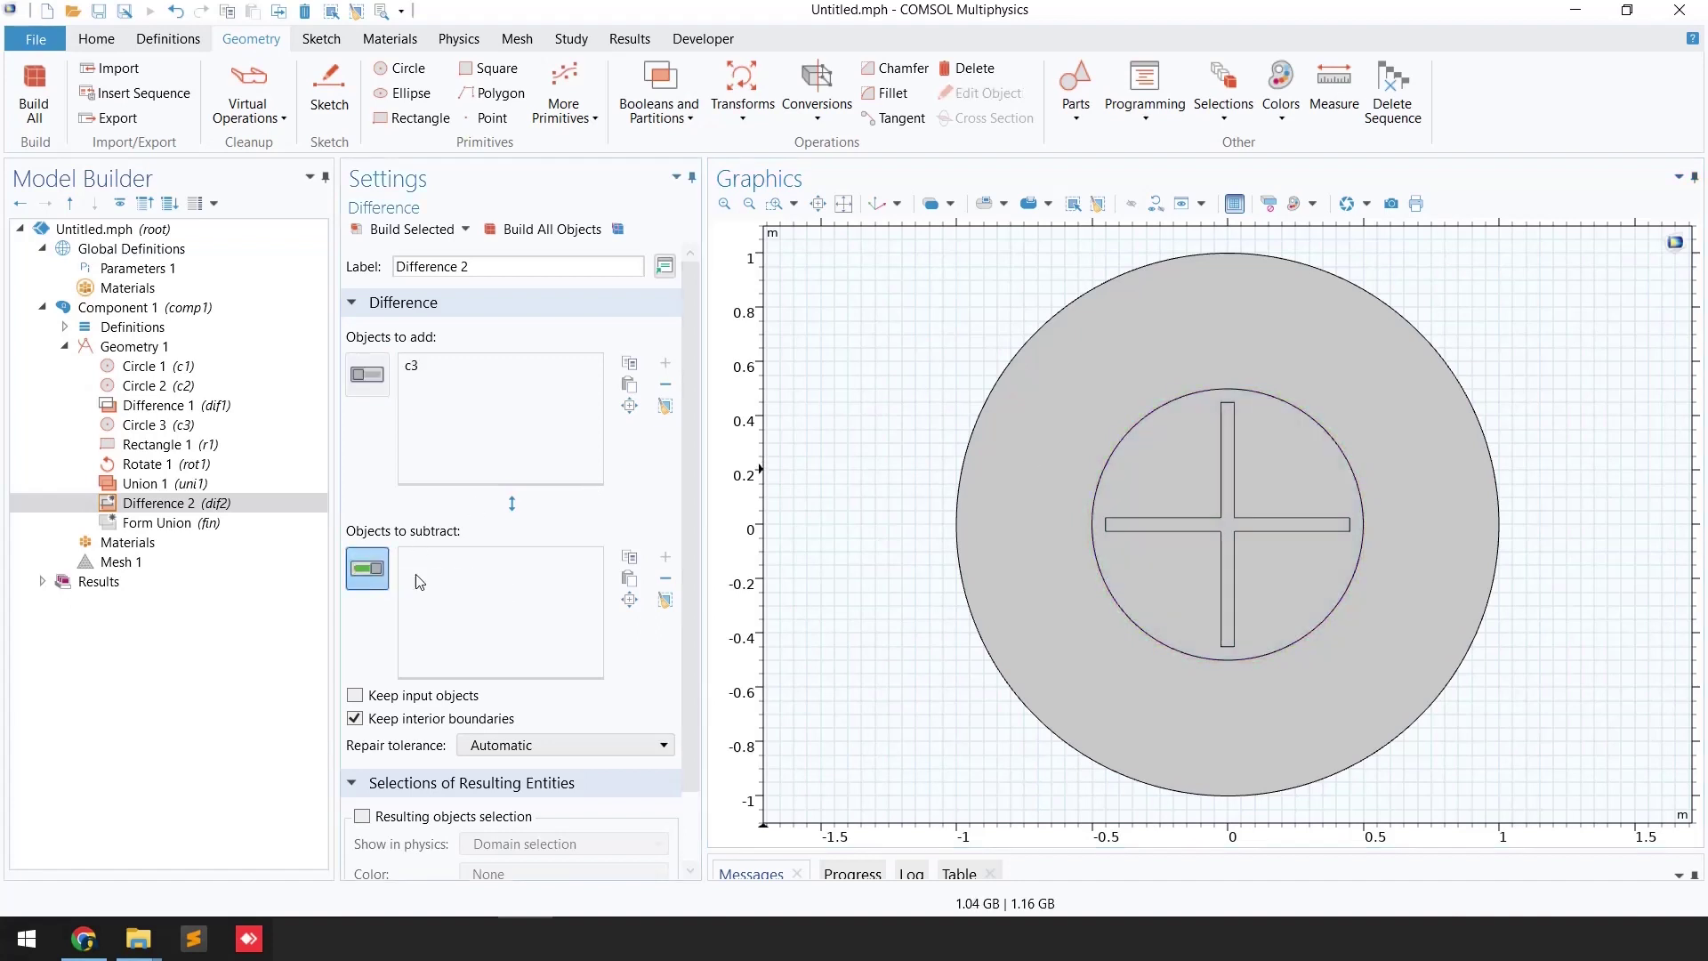
click(1208, 524)
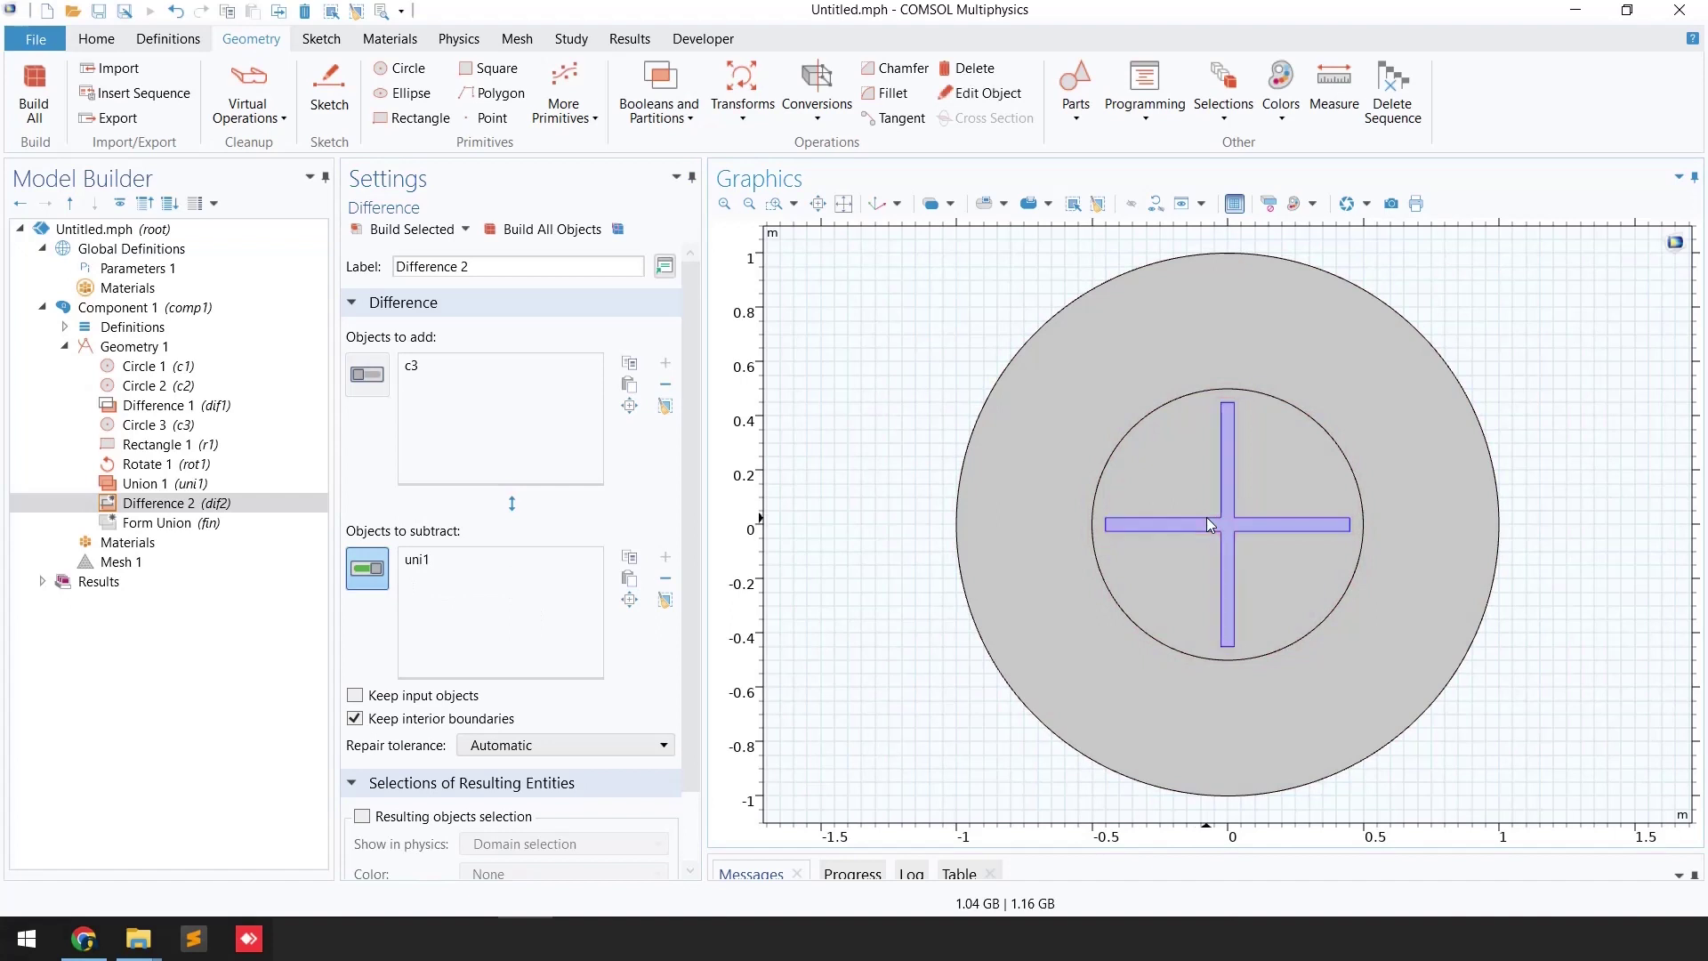
click(405, 231)
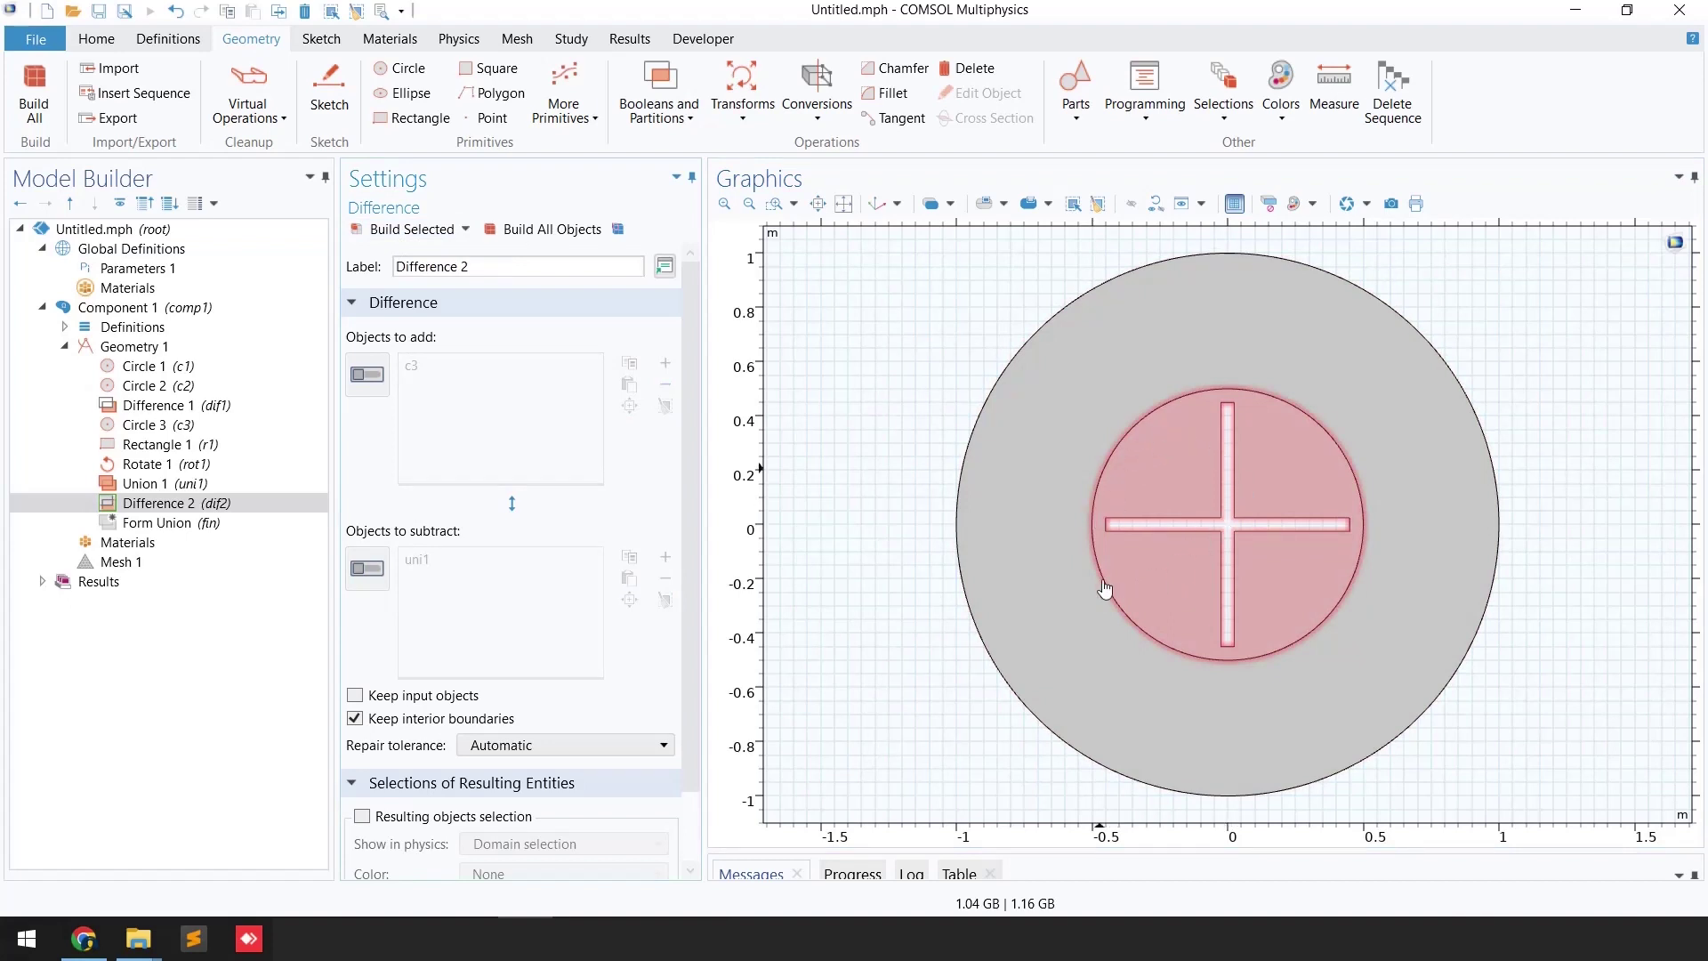
click(174, 523)
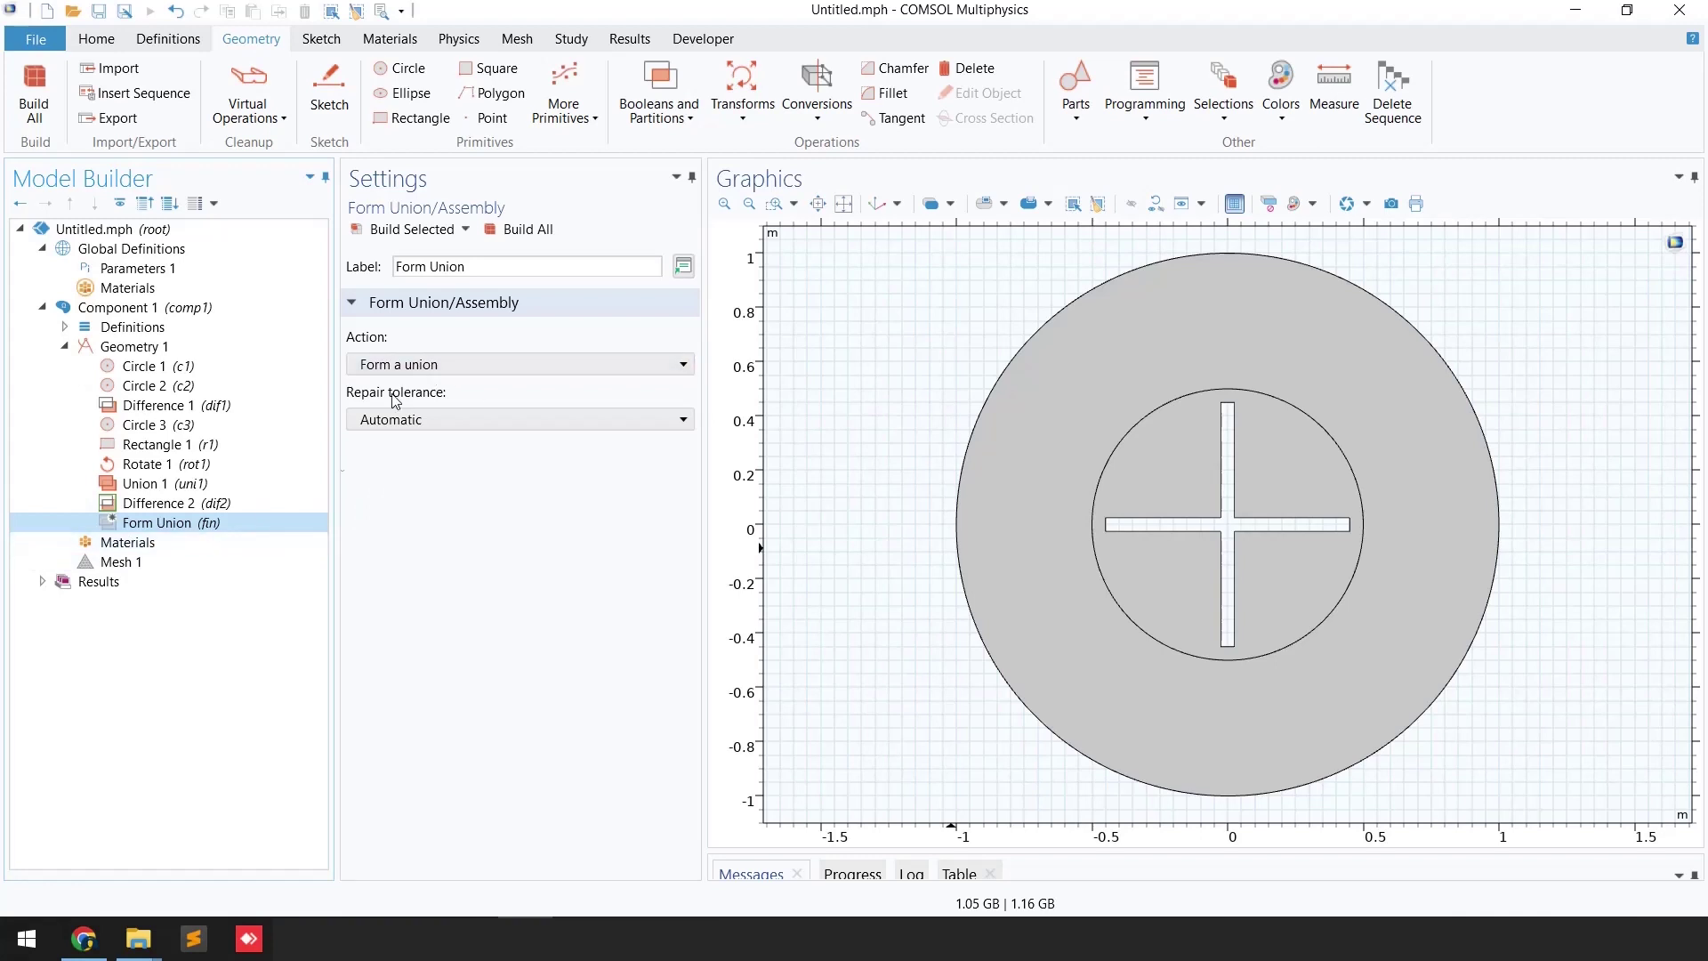
Set Form Union to Form an assembly with Identity pair and build all
click(441, 365)
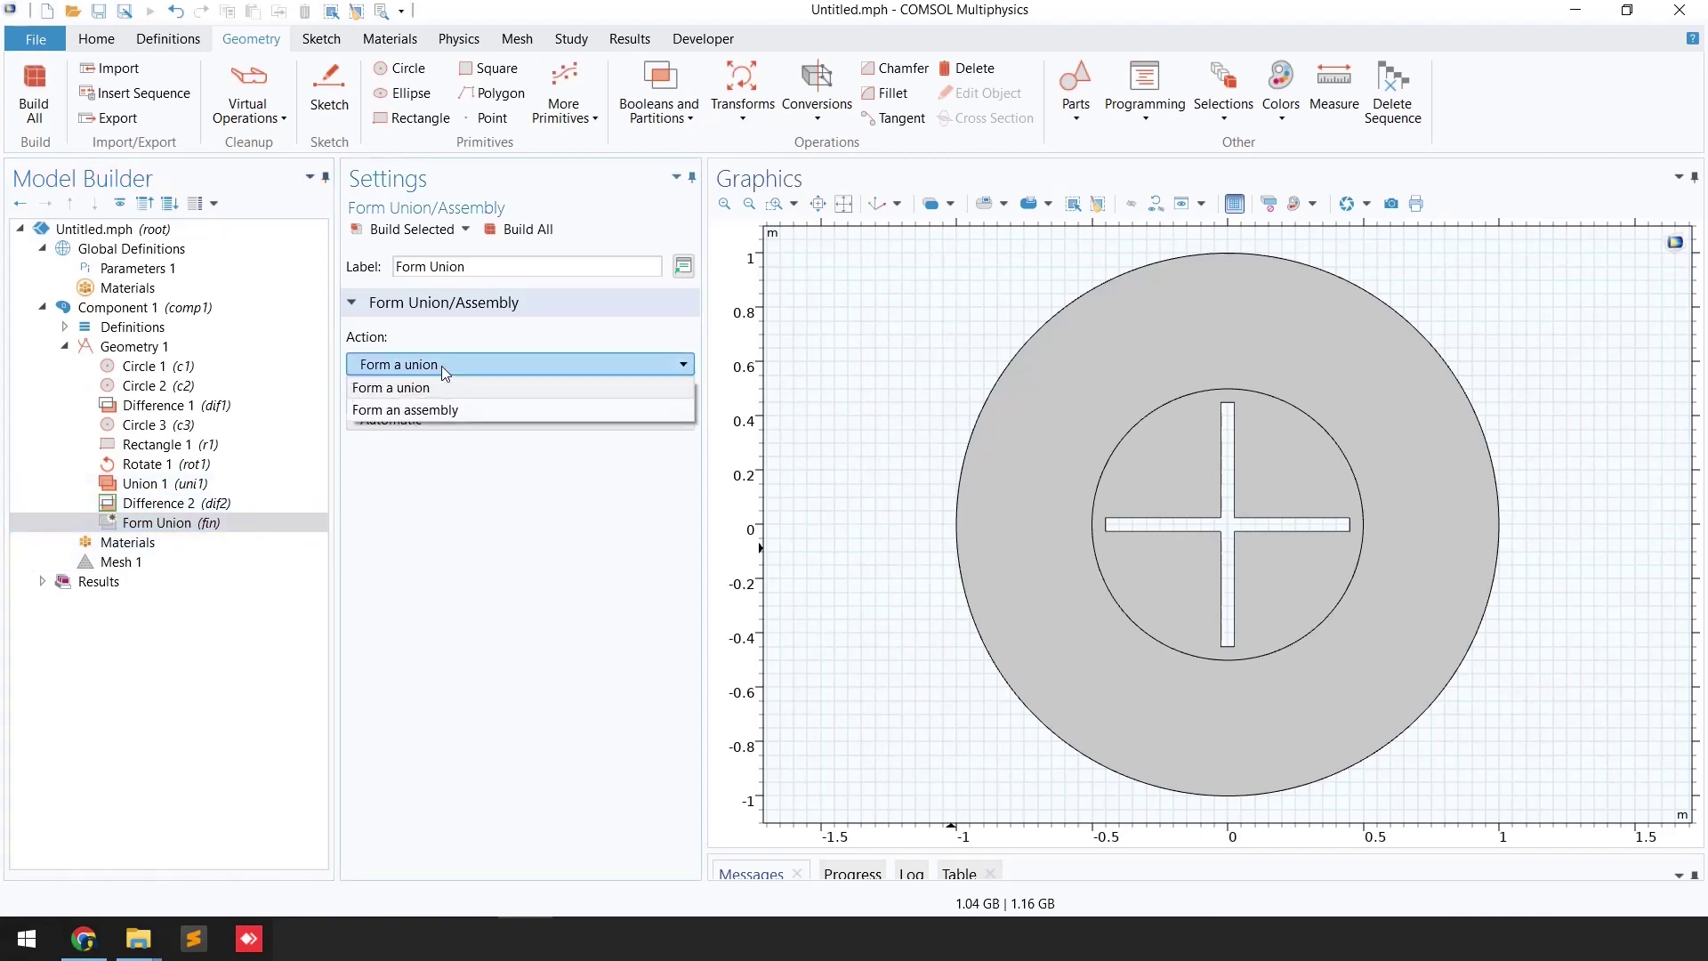
click(433, 411)
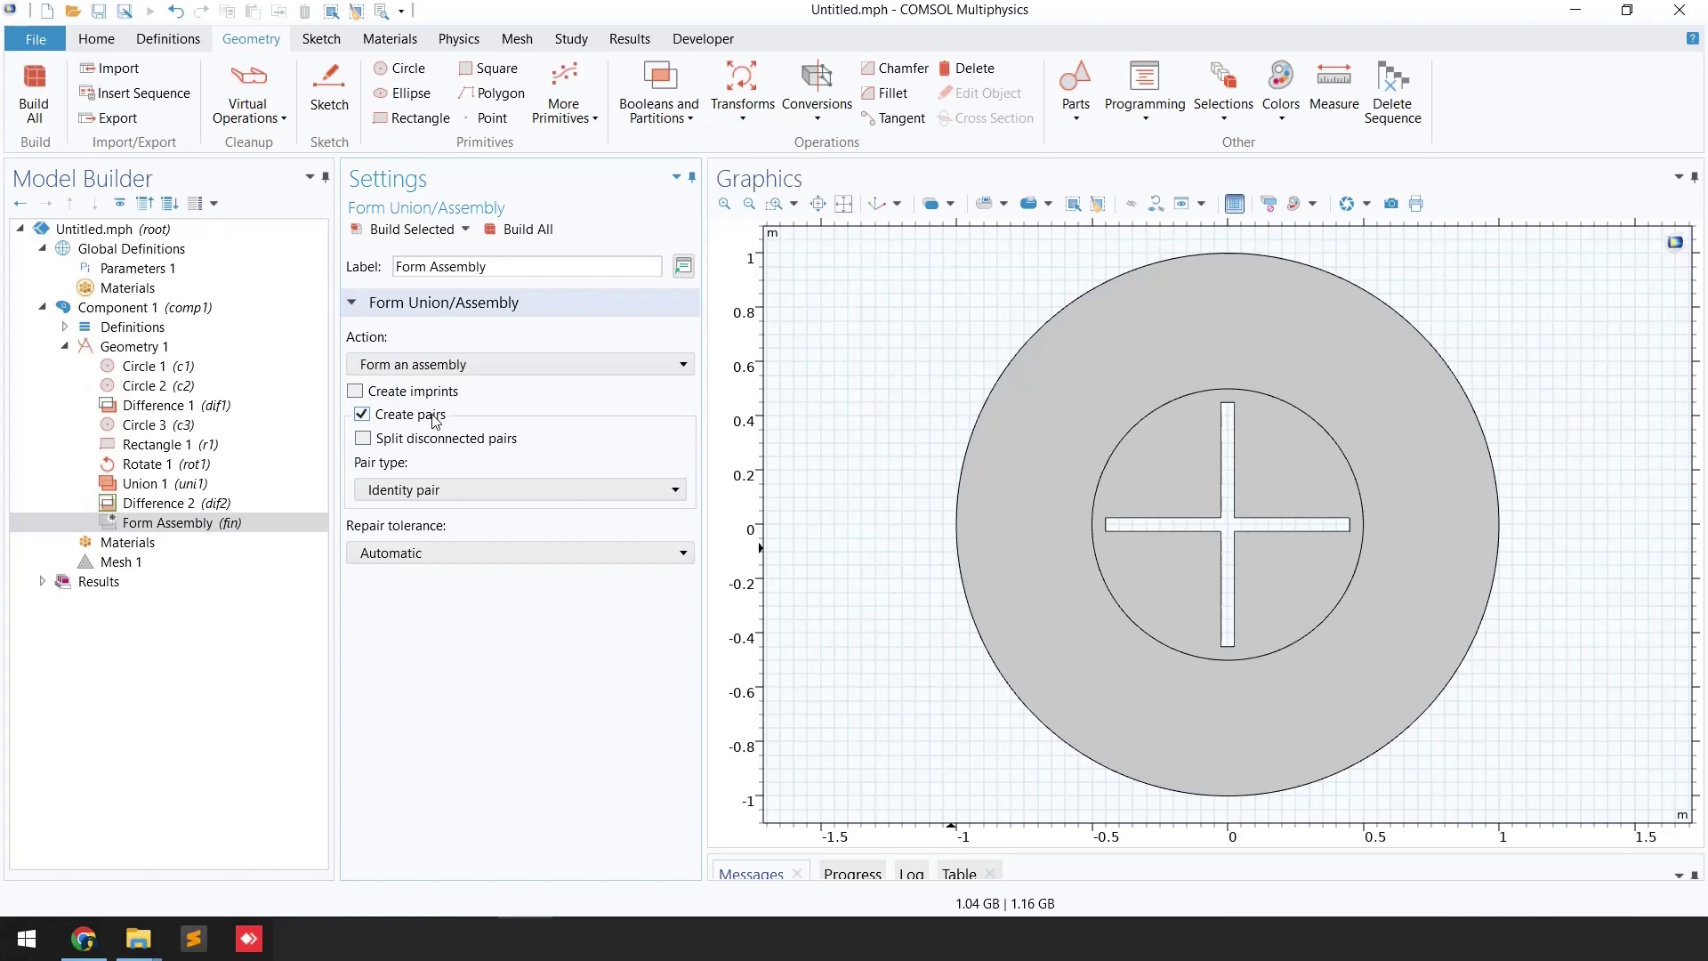
click(65, 327)
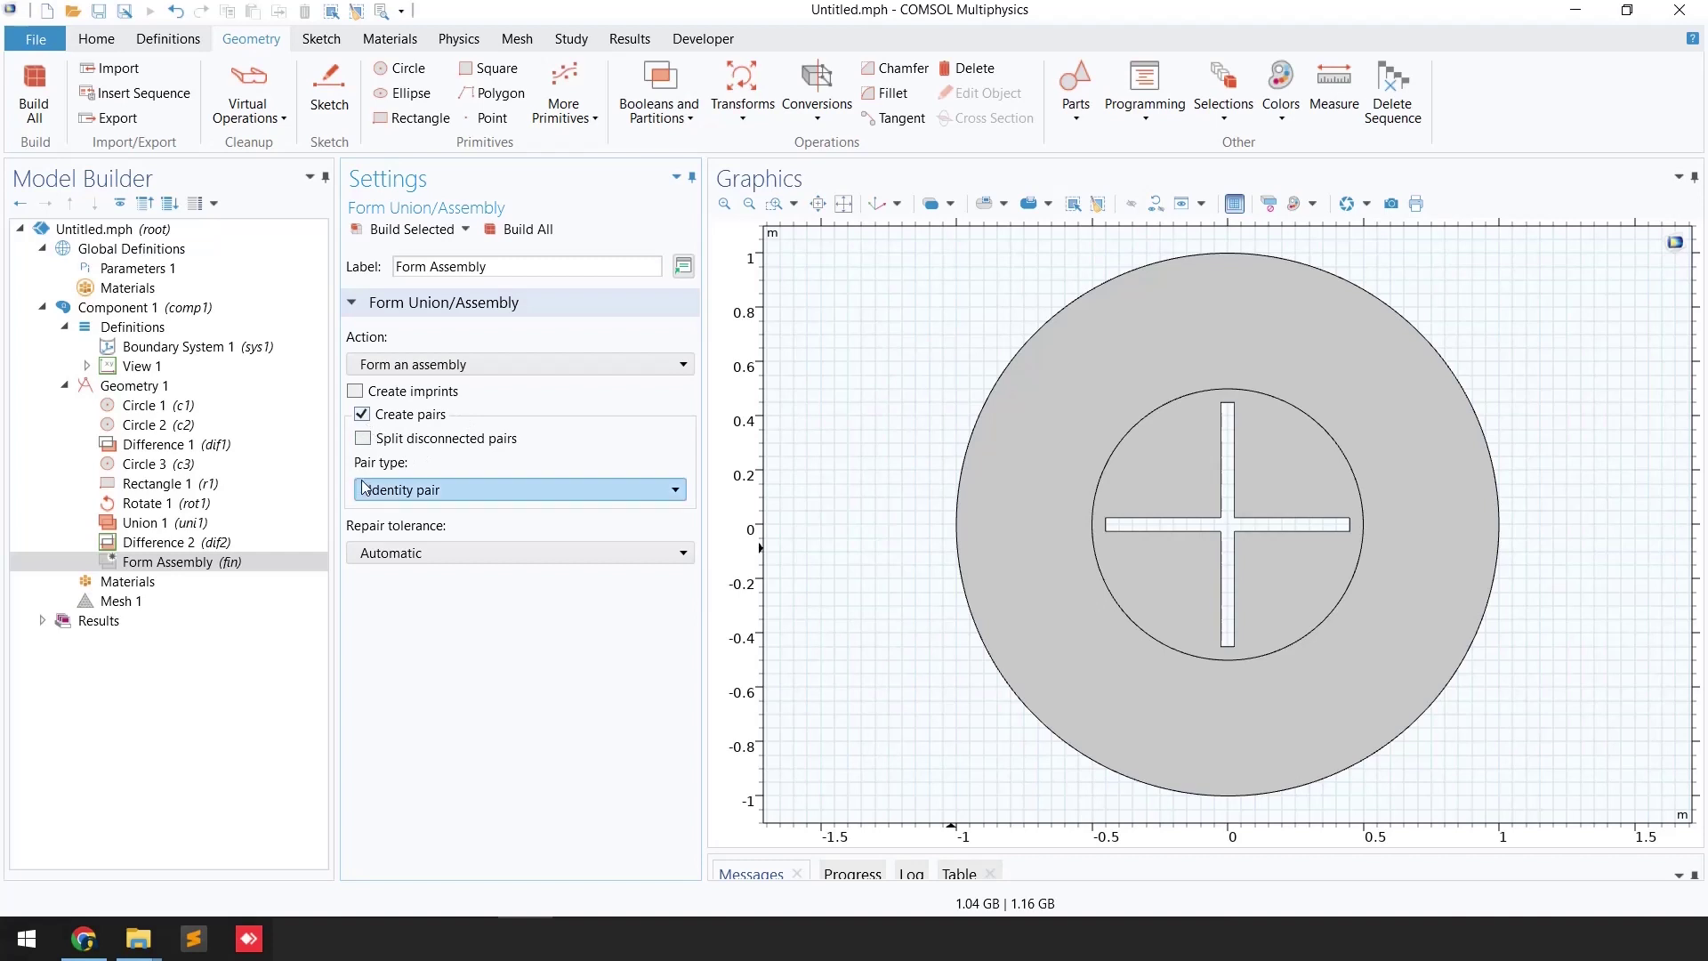
click(491, 236)
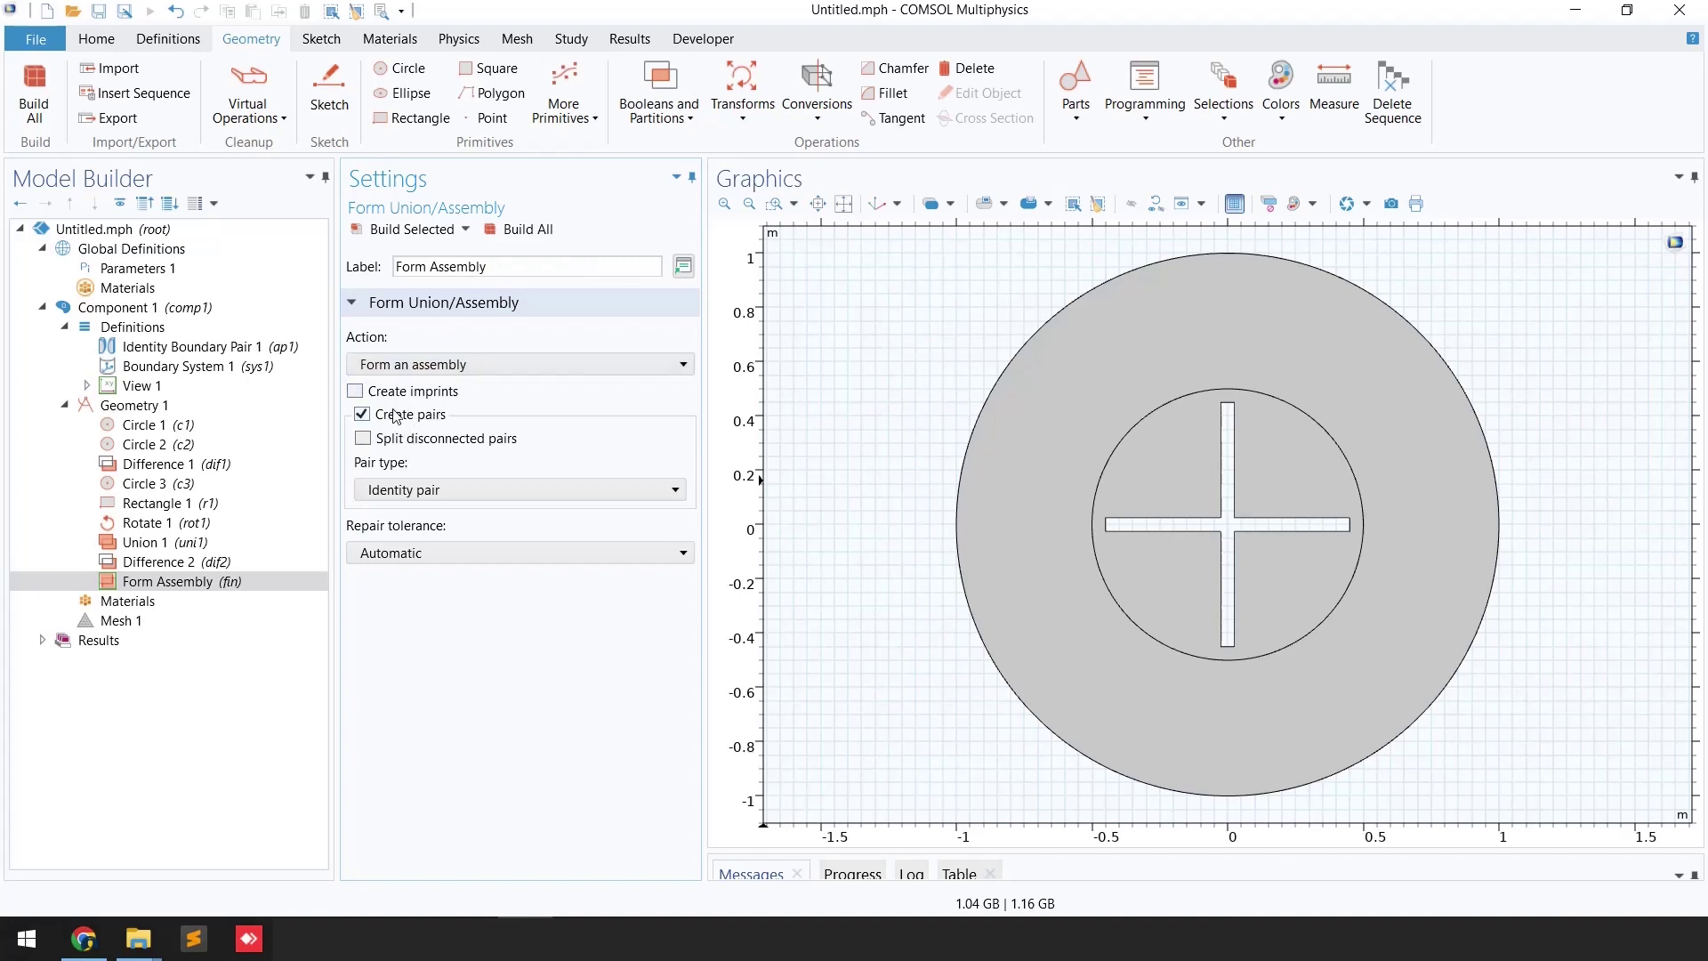
click(412, 487)
click(398, 516)
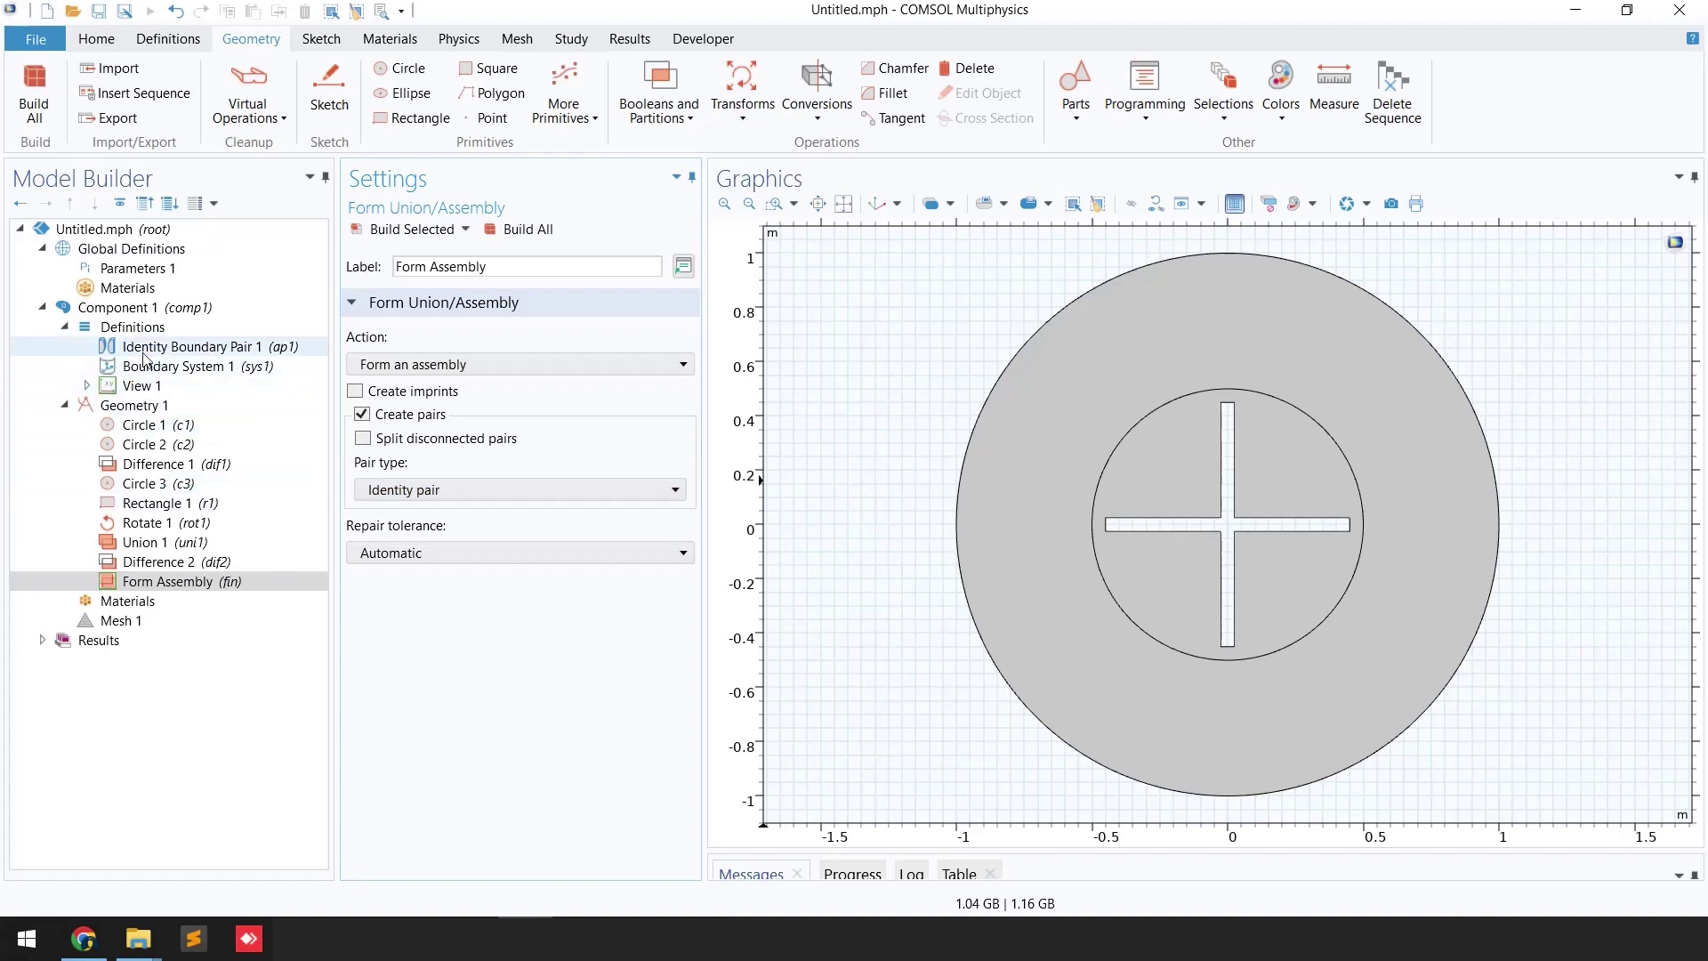
Inspect Identity Boundary Pair 1 on the inner circle boundaries
click(199, 347)
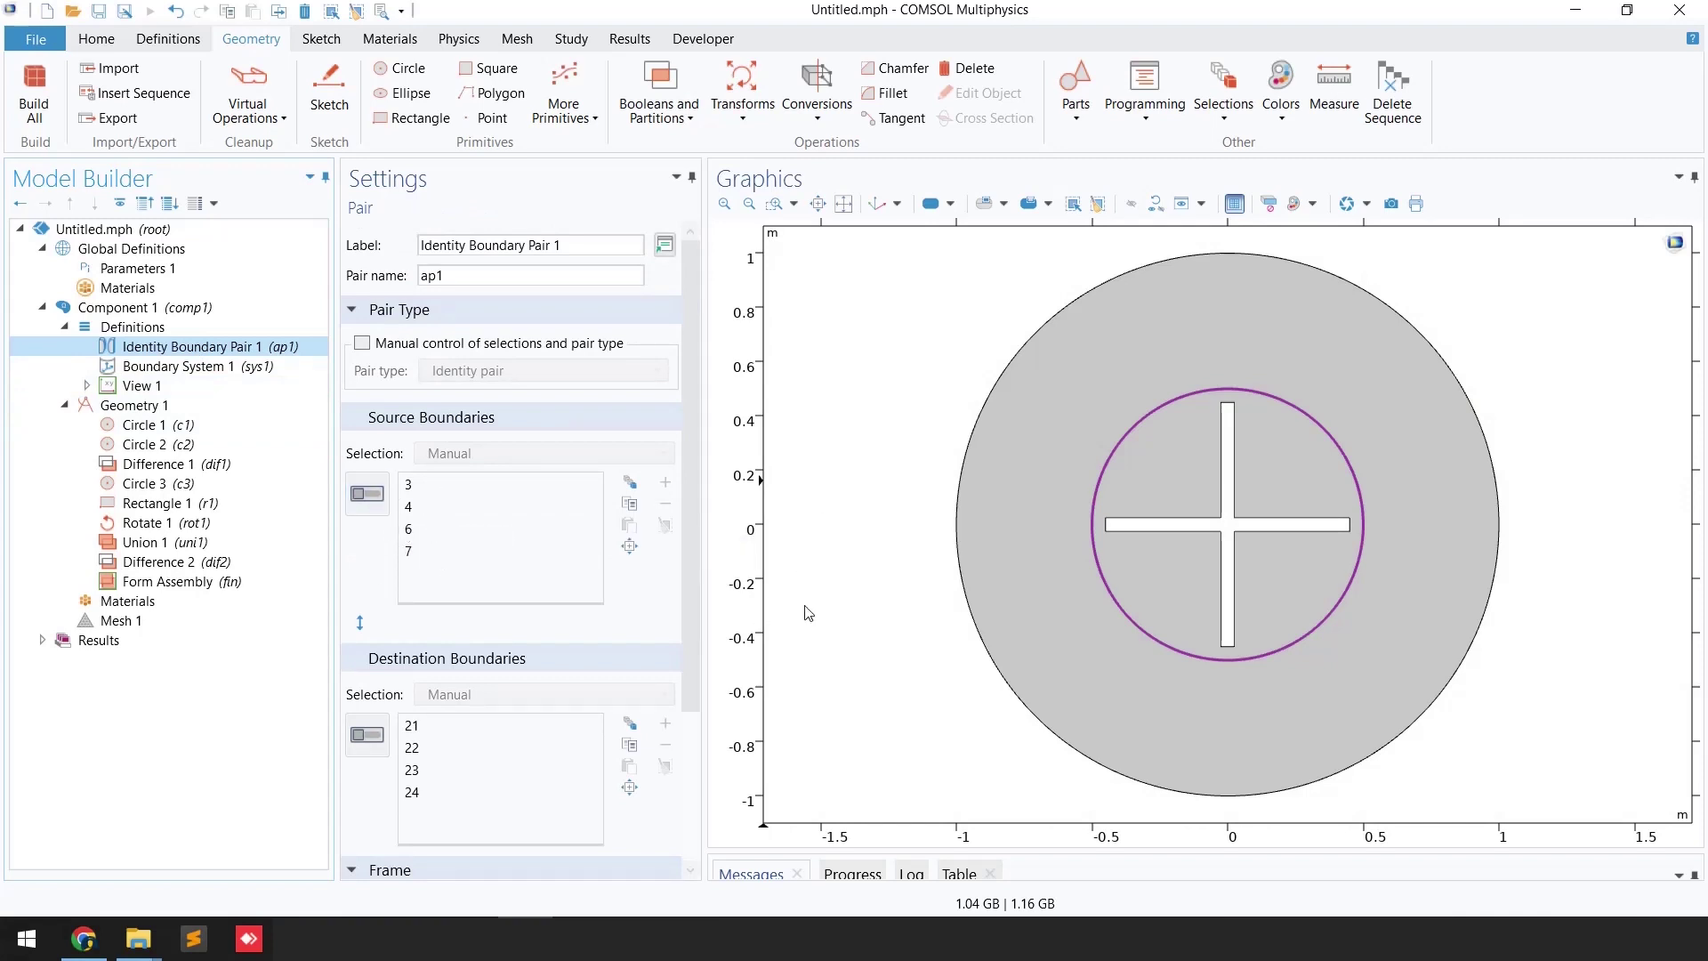
key(Up)
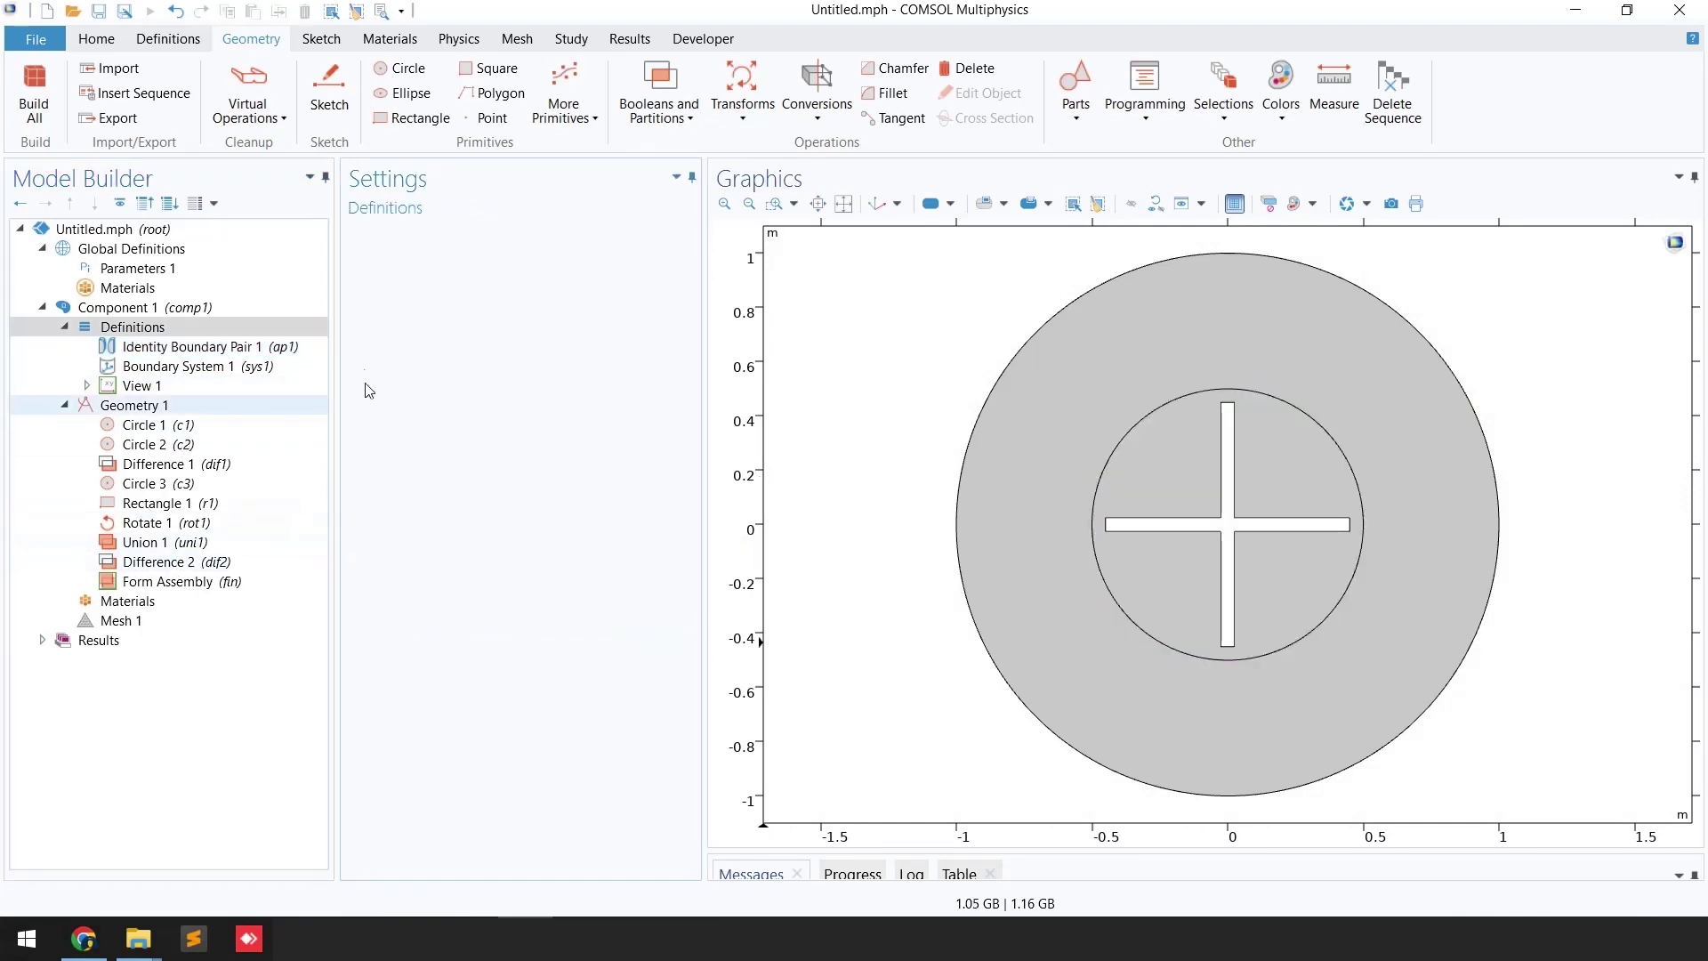
click(66, 406)
click(125, 426)
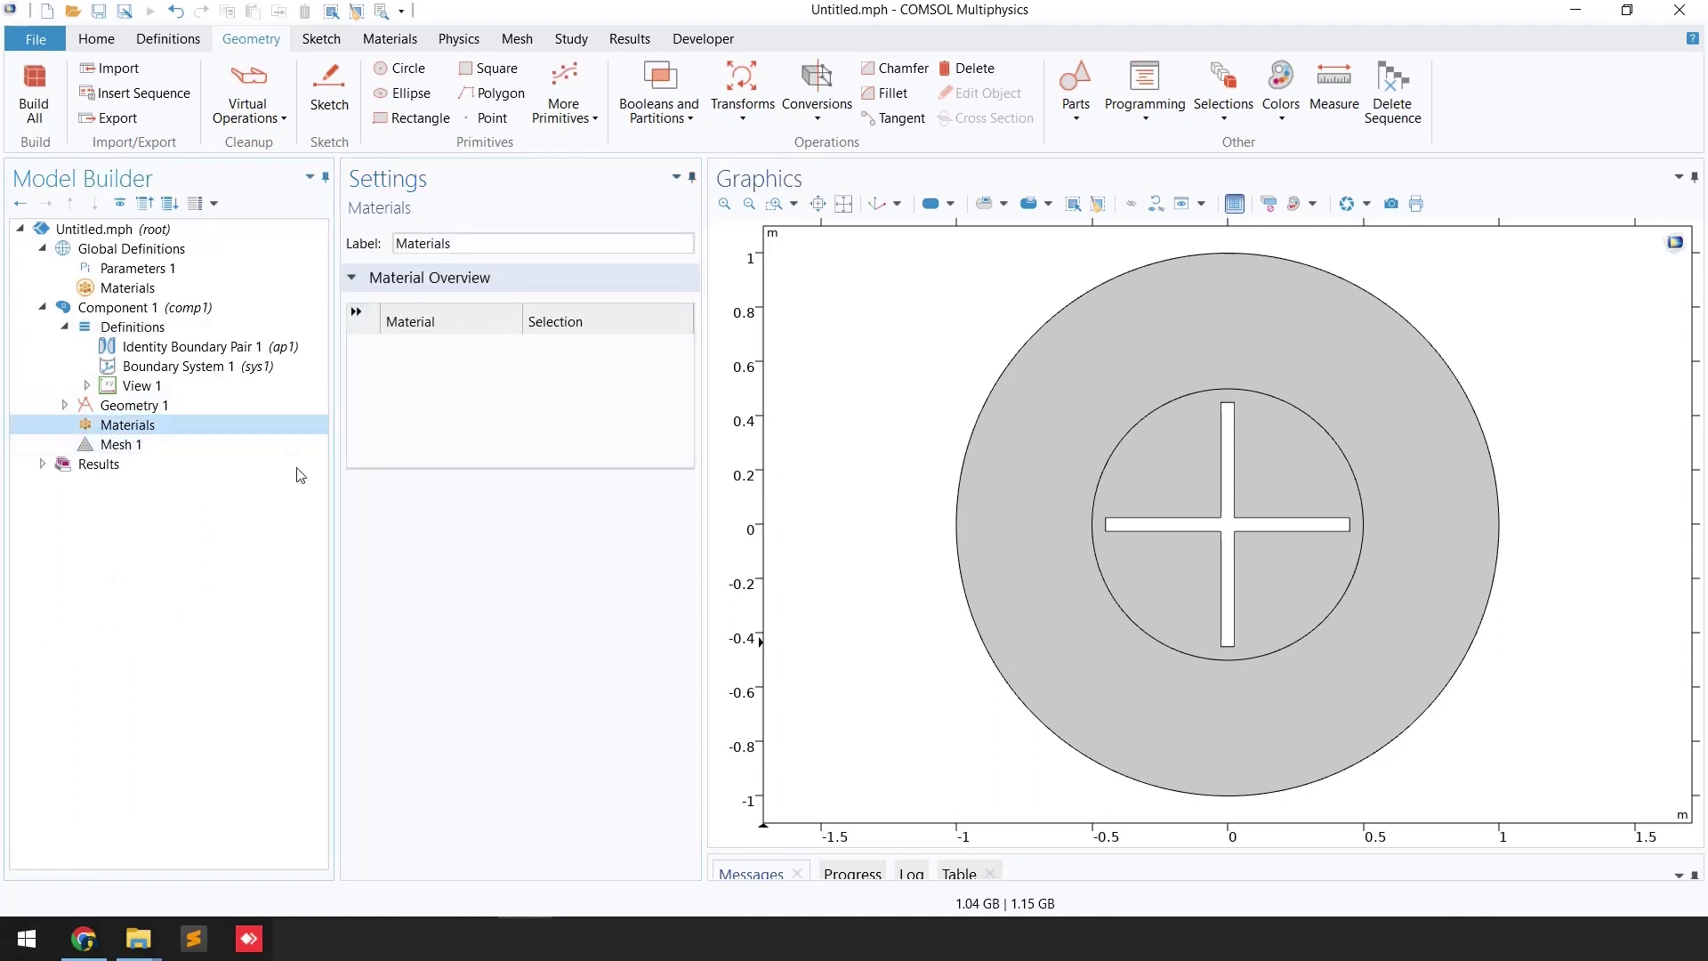
Add Water, liquid from the Built-in material library
right_click(121, 430)
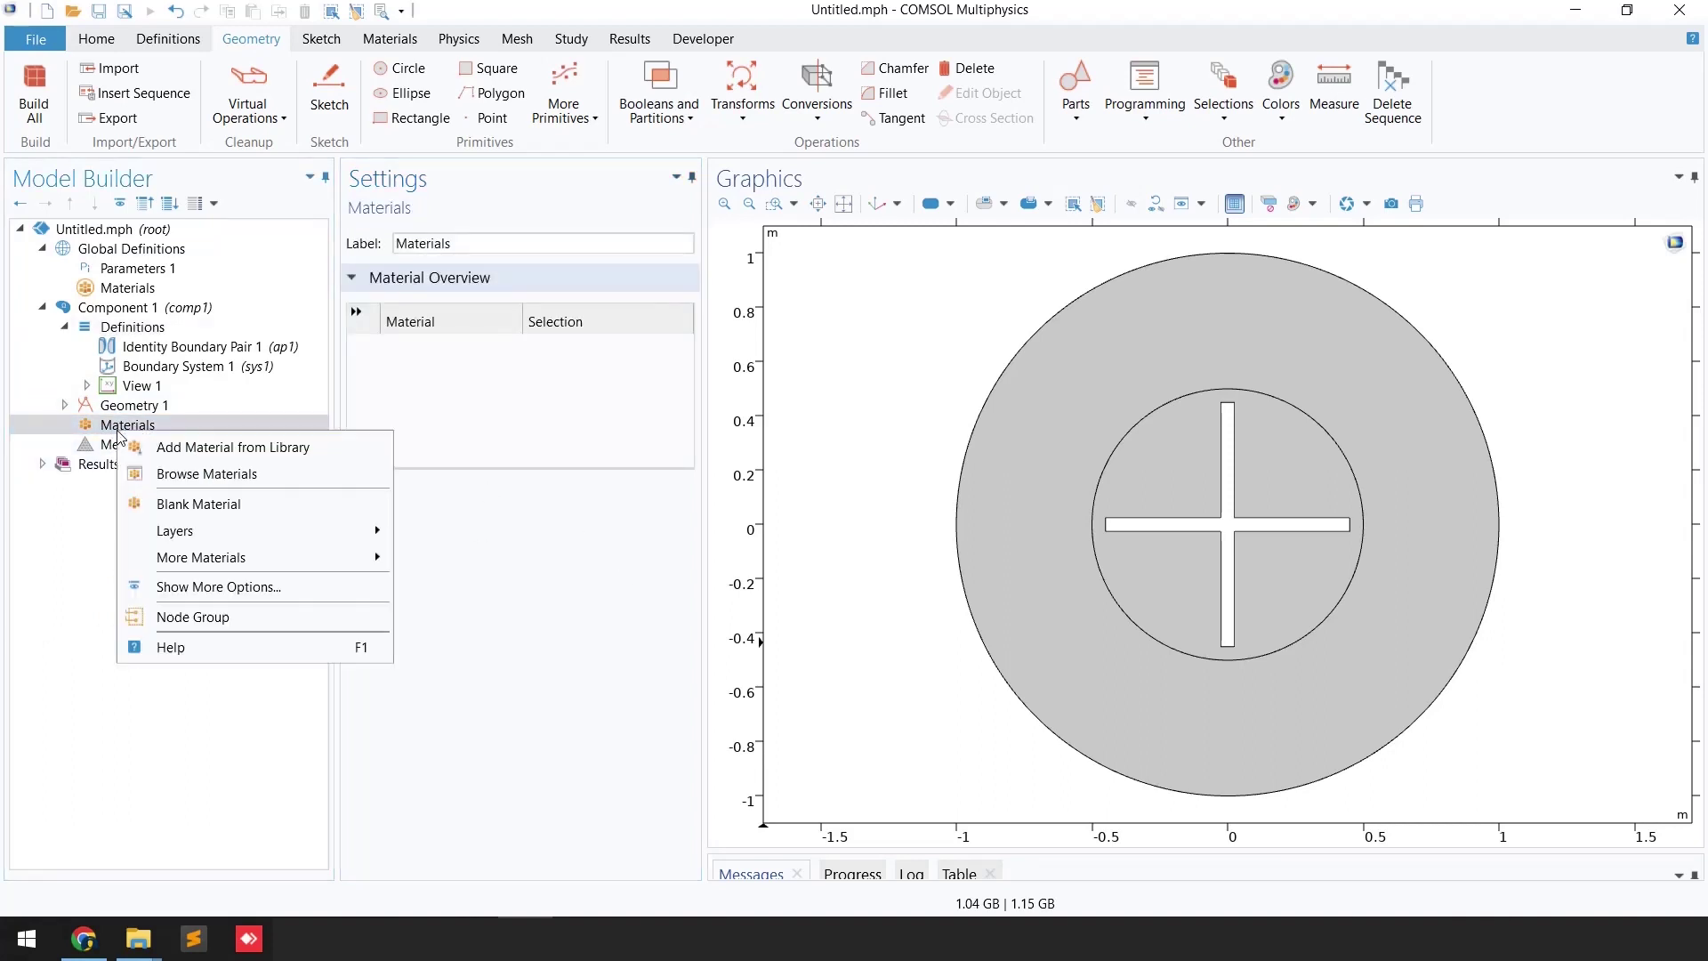
click(173, 450)
click(1384, 253)
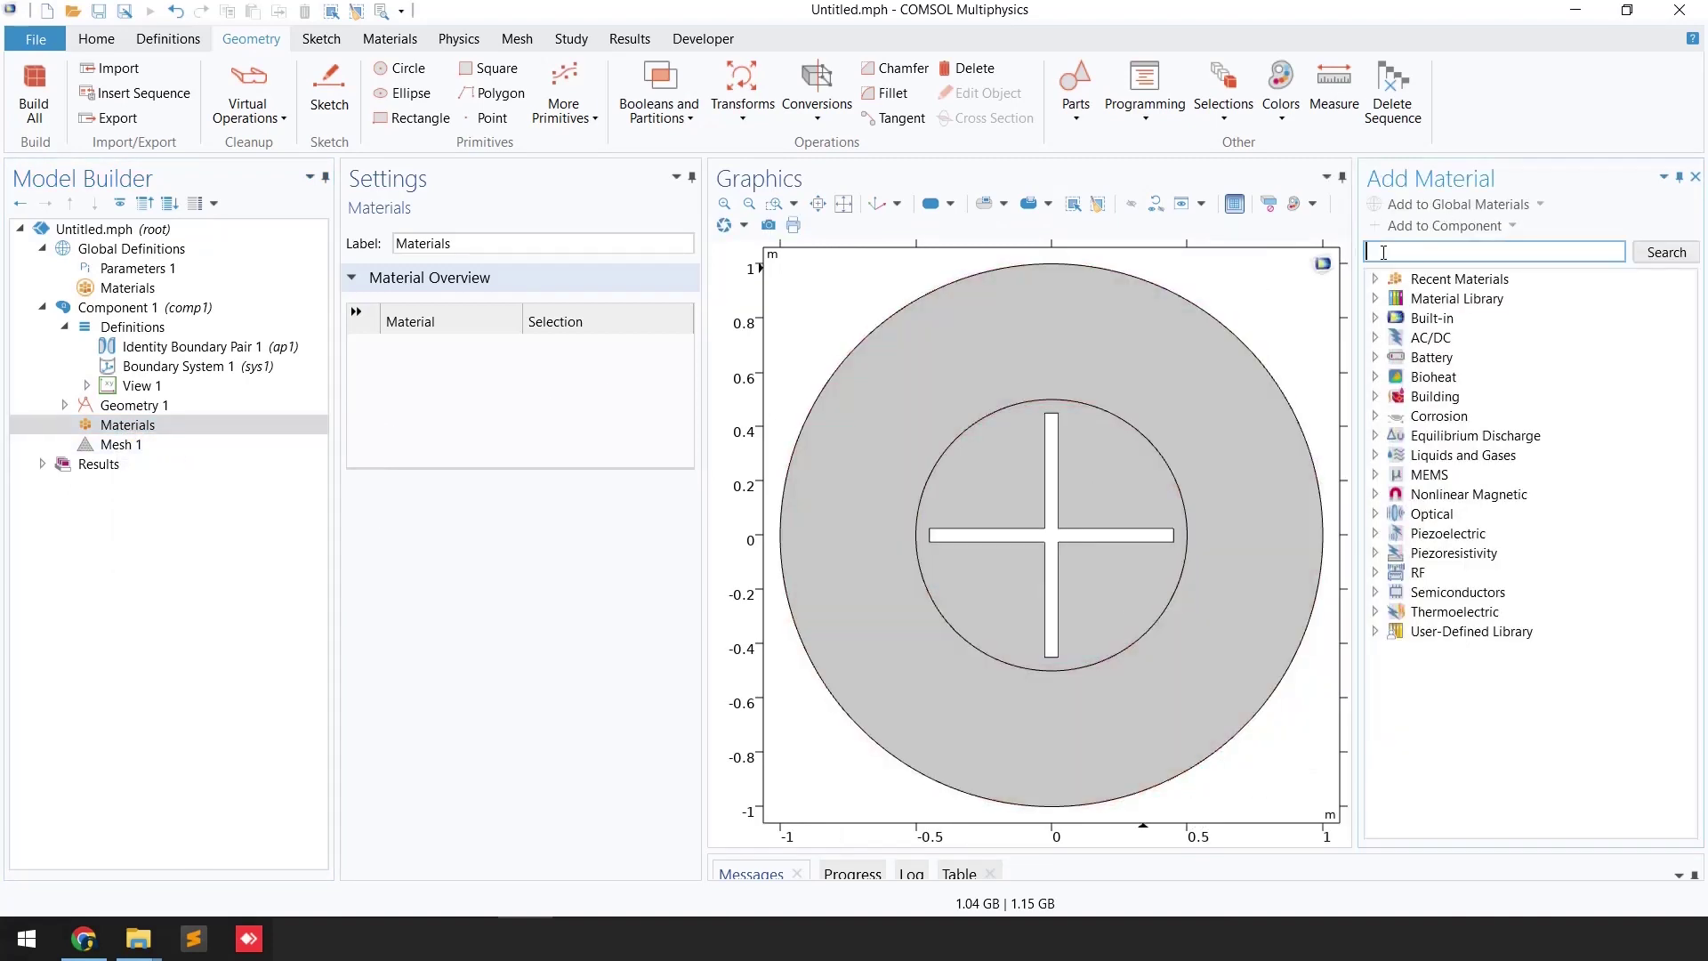
key(Return)
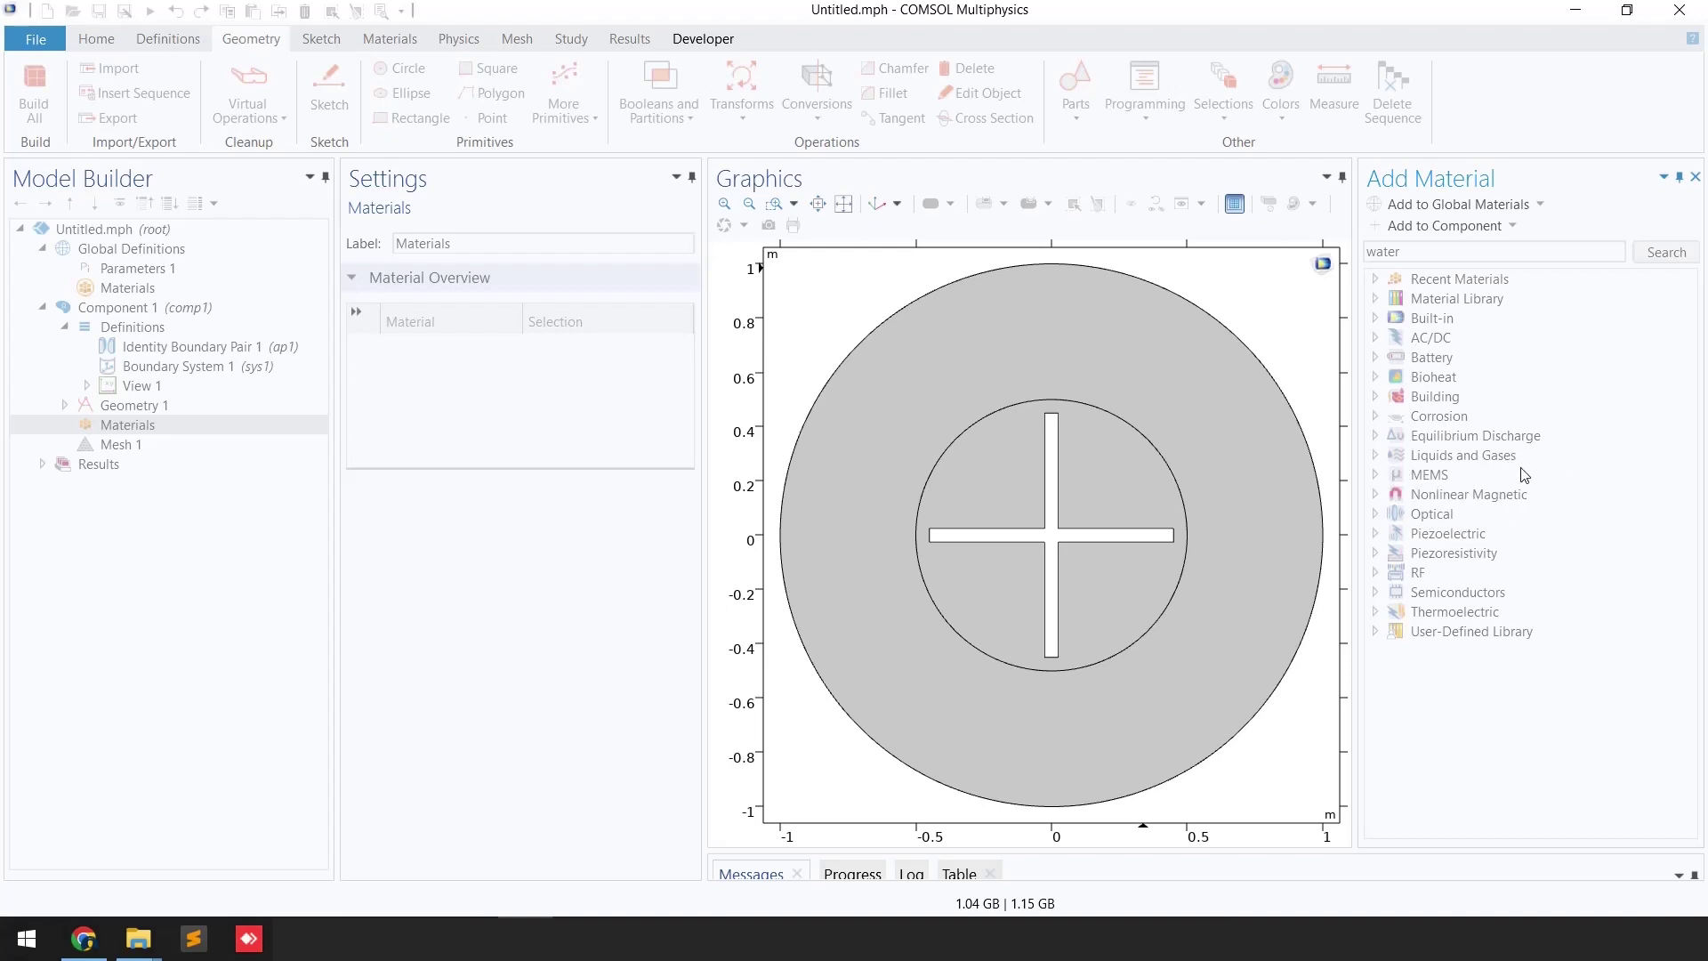
scroll(1481, 507, down, 2)
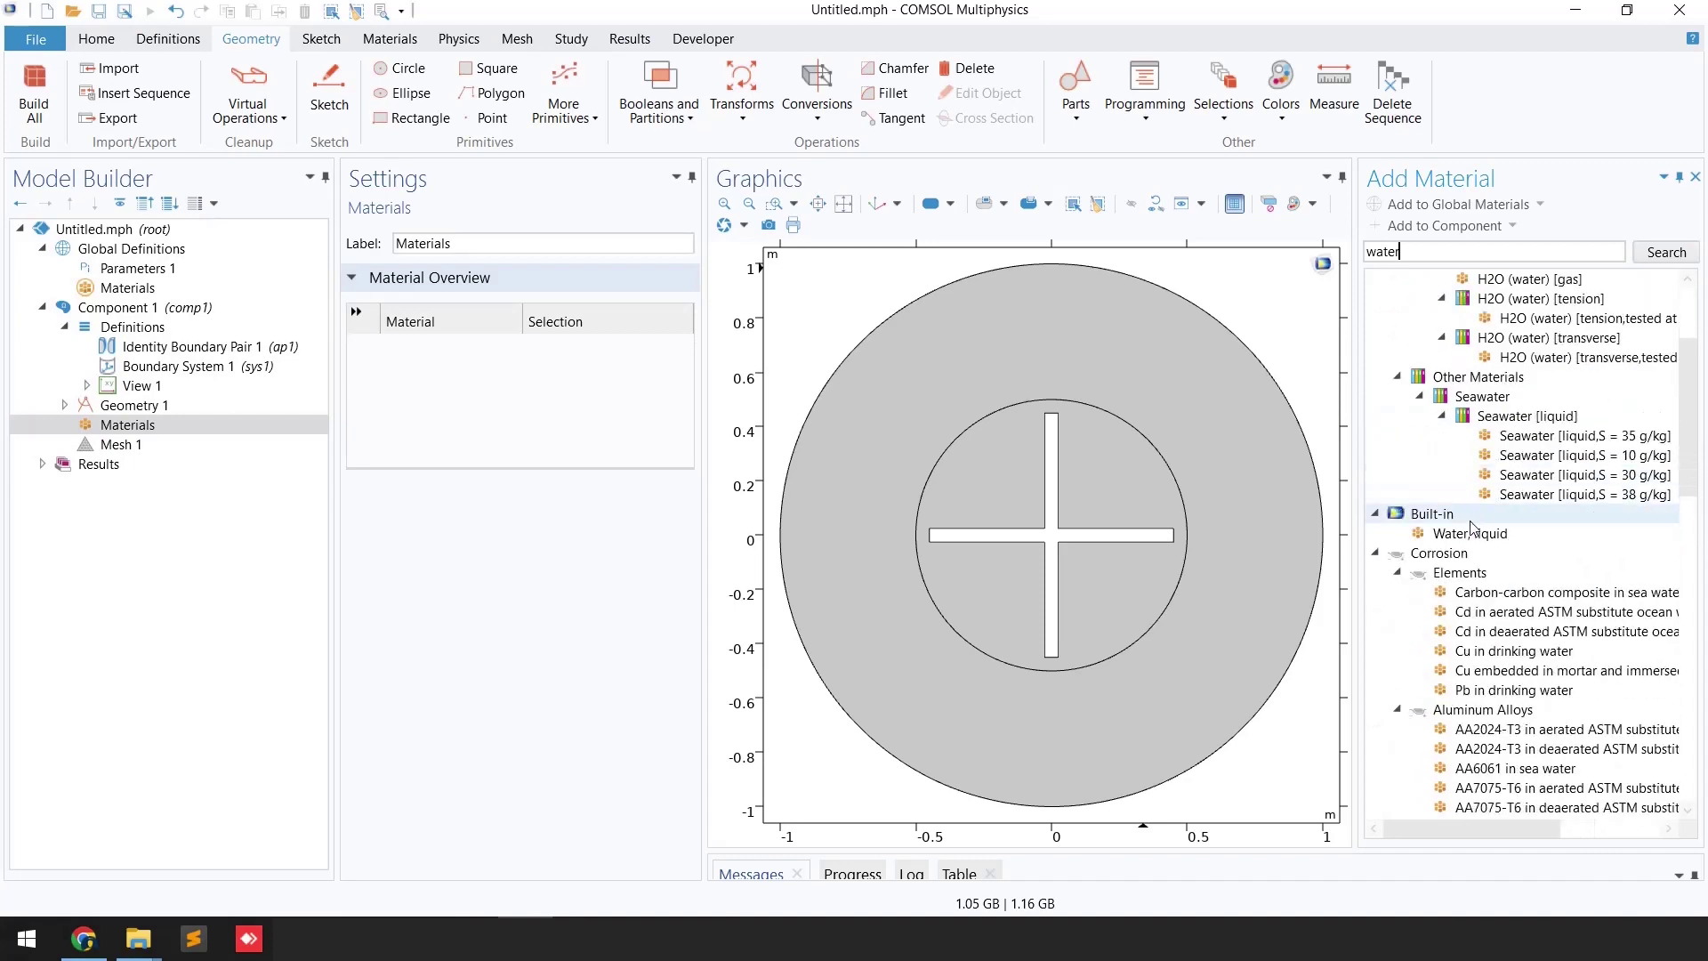
click(1461, 537)
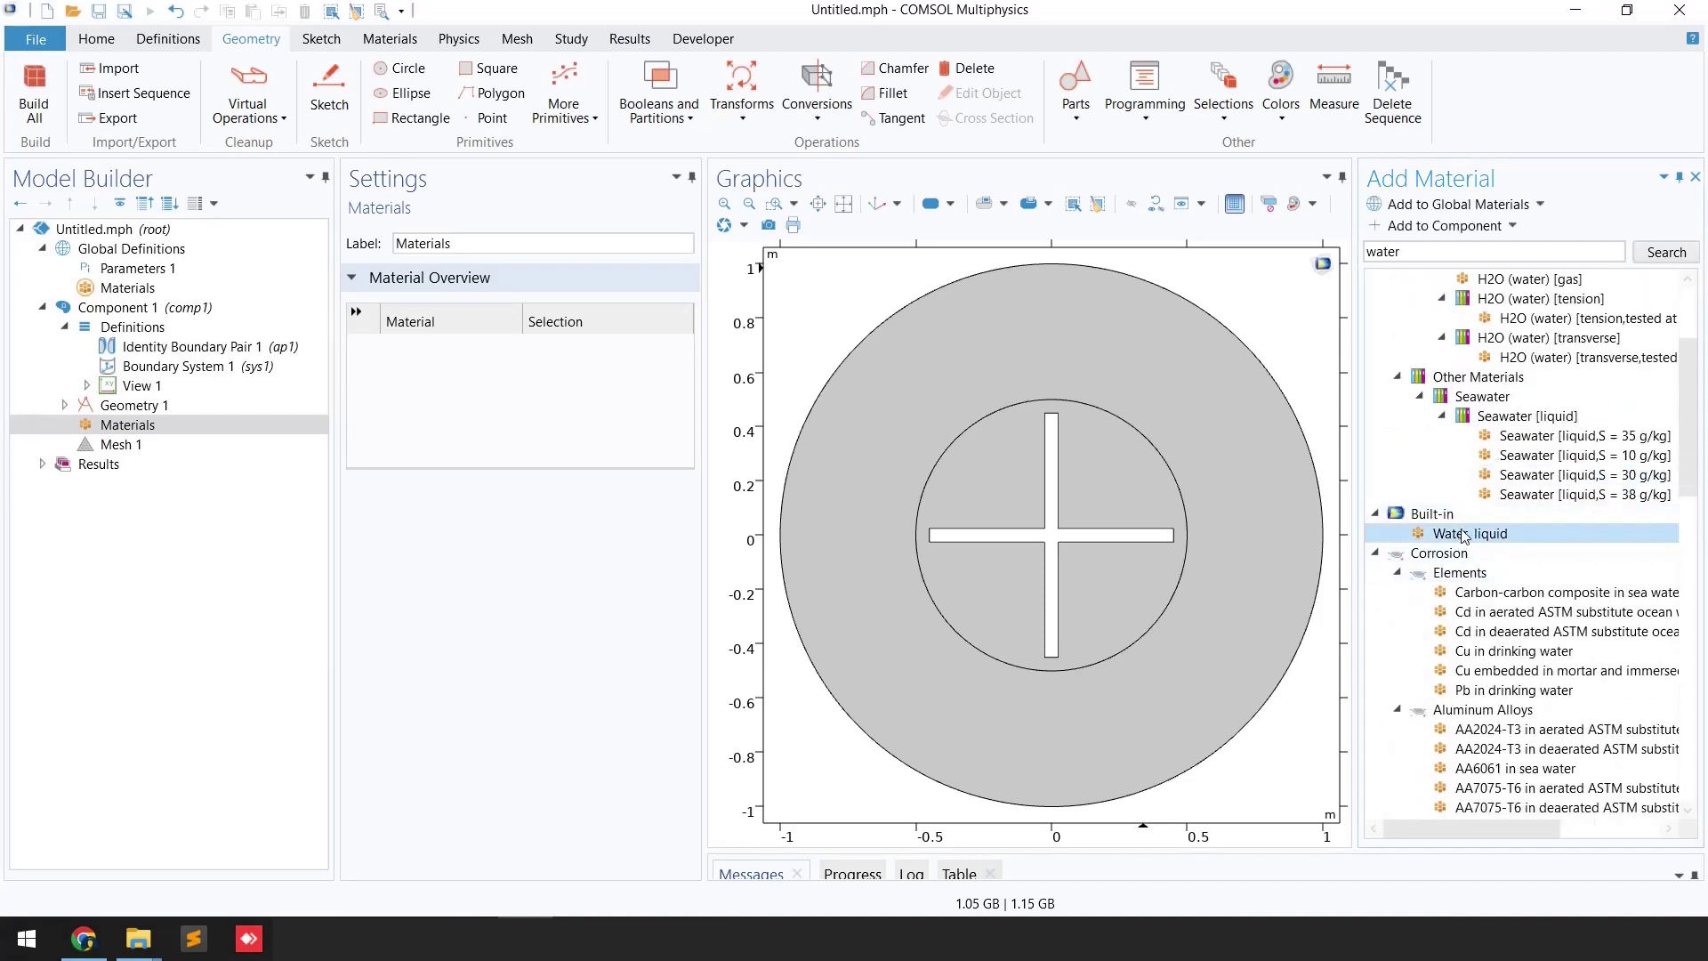
click(1701, 184)
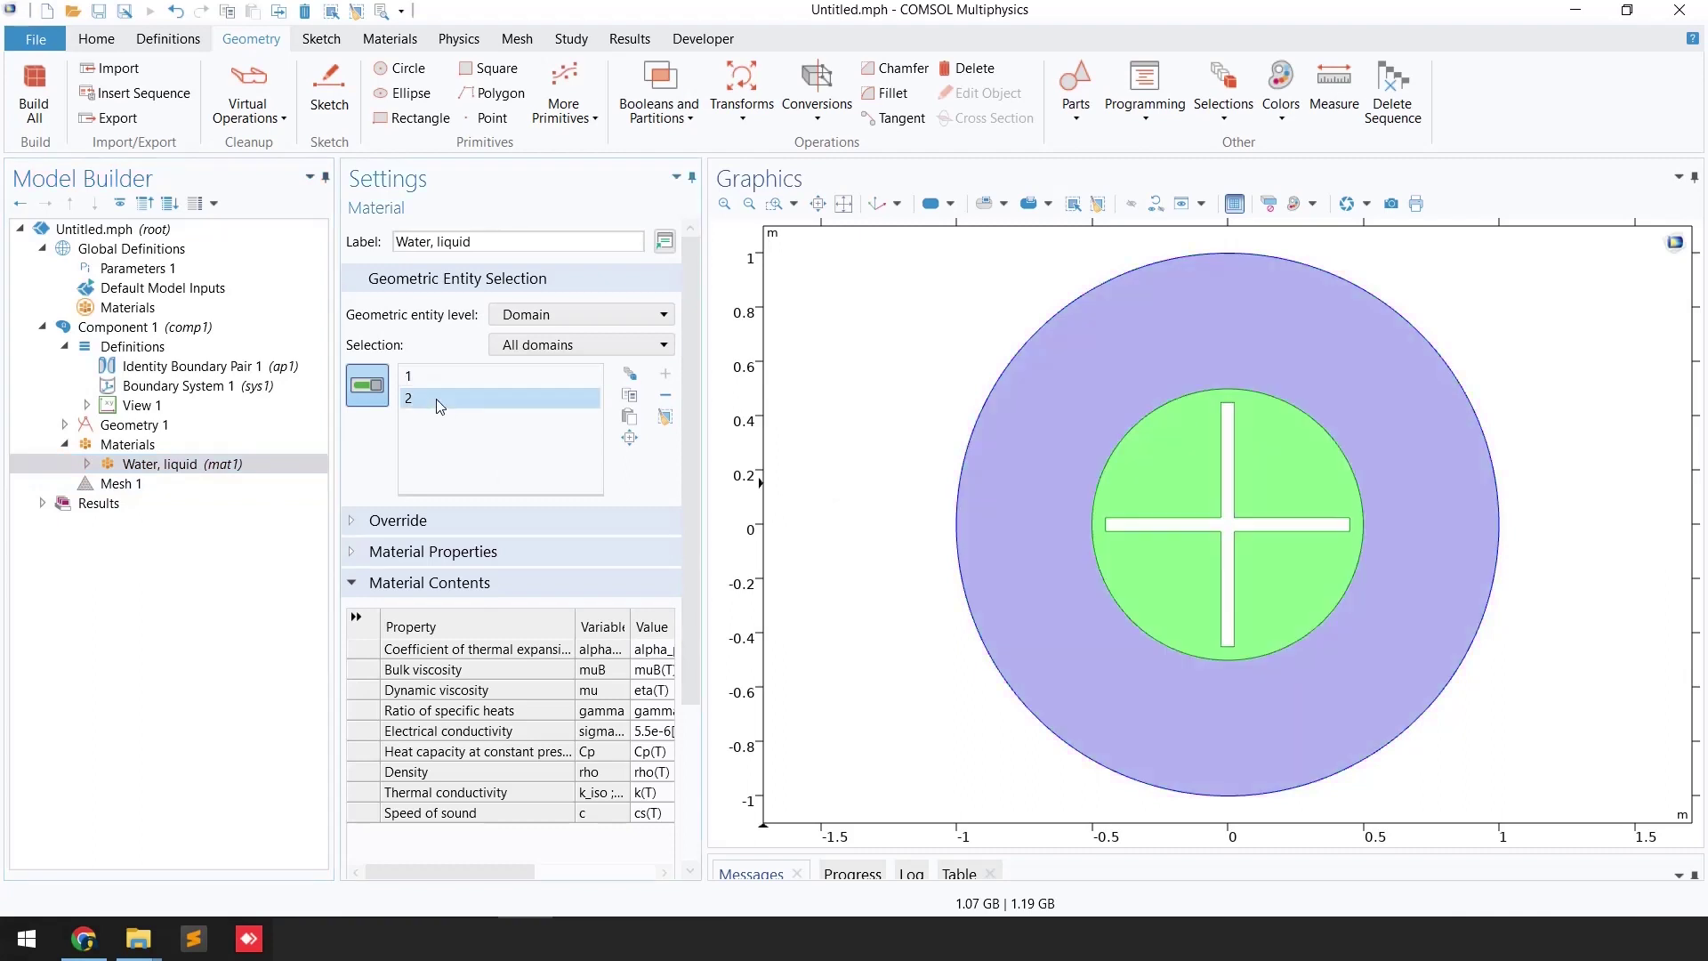
Assign Water, liquid to both the outer ring and inner disk domains
click(445, 396)
click(439, 382)
click(431, 398)
Add a Laminar Flow (spf) interface from Fluid Flow > Single-Phase Flow to the component
click(446, 40)
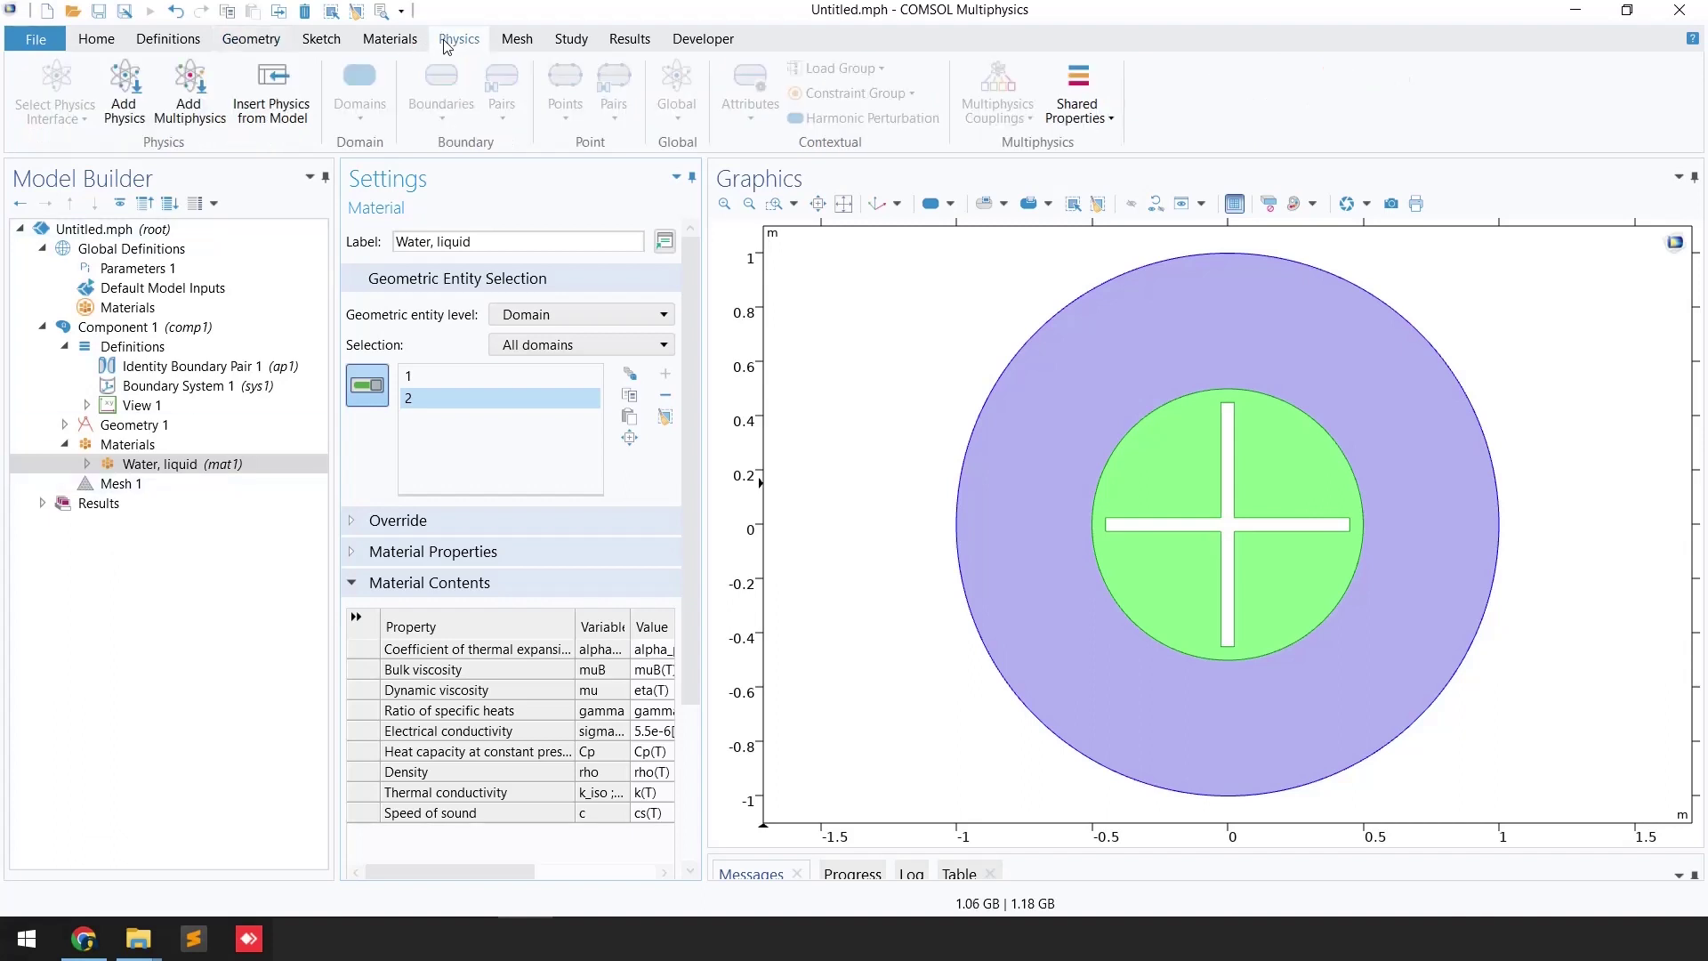
click(124, 89)
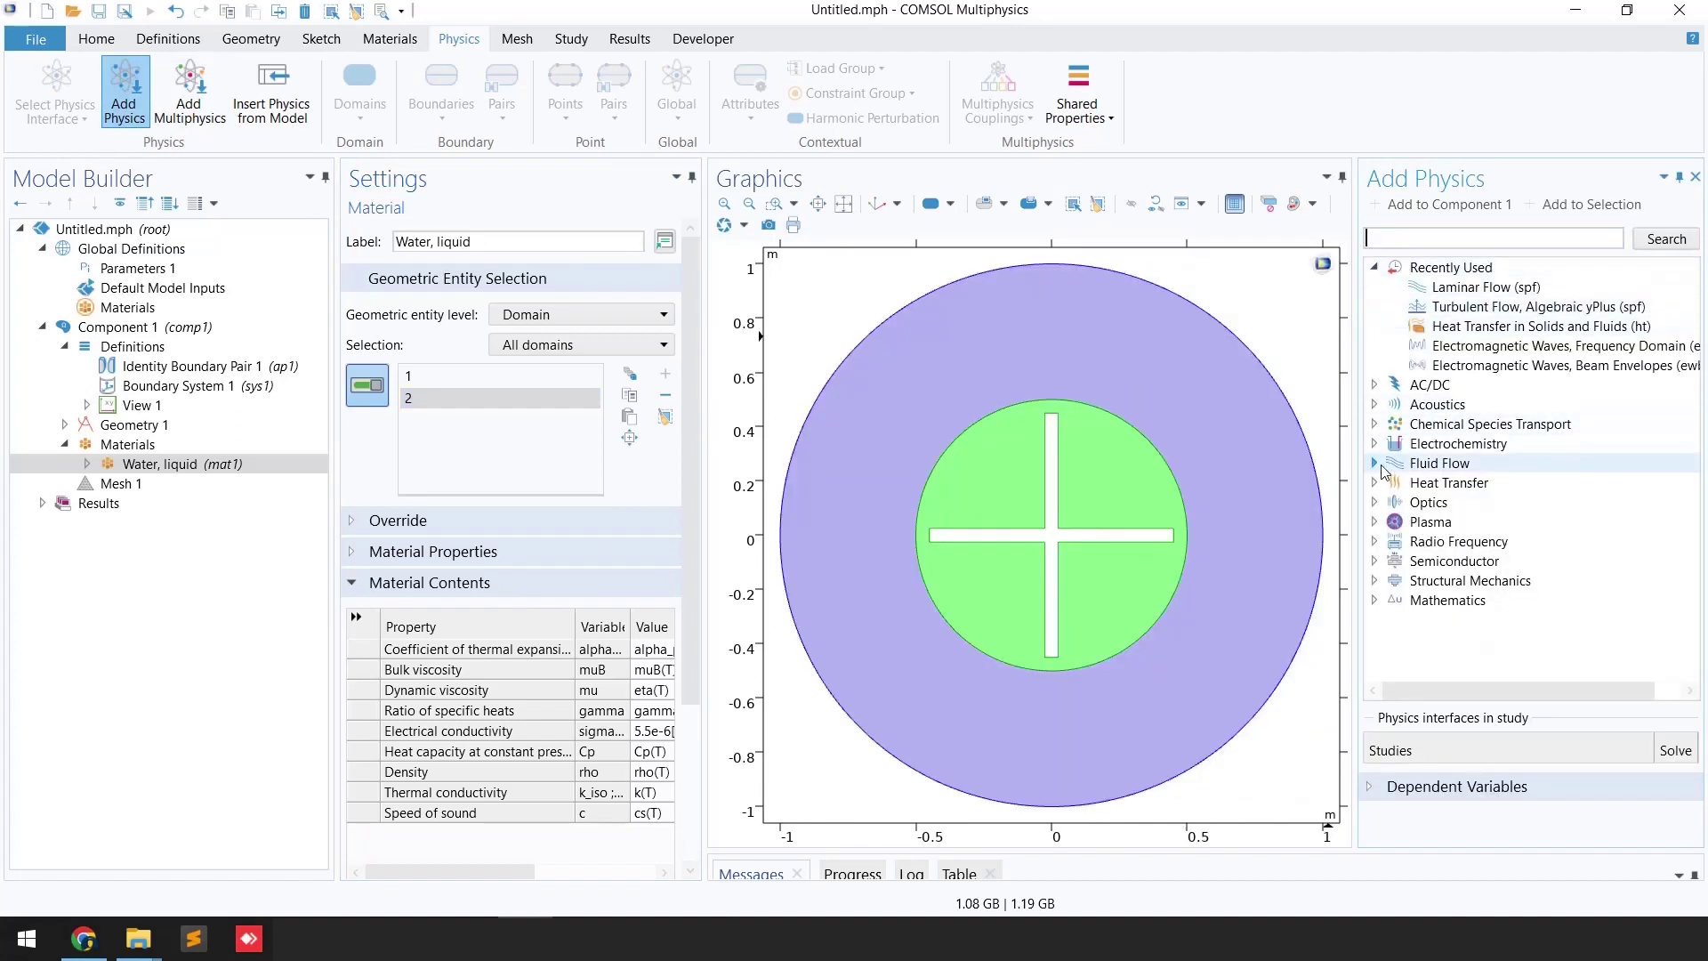
click(1377, 463)
click(1396, 484)
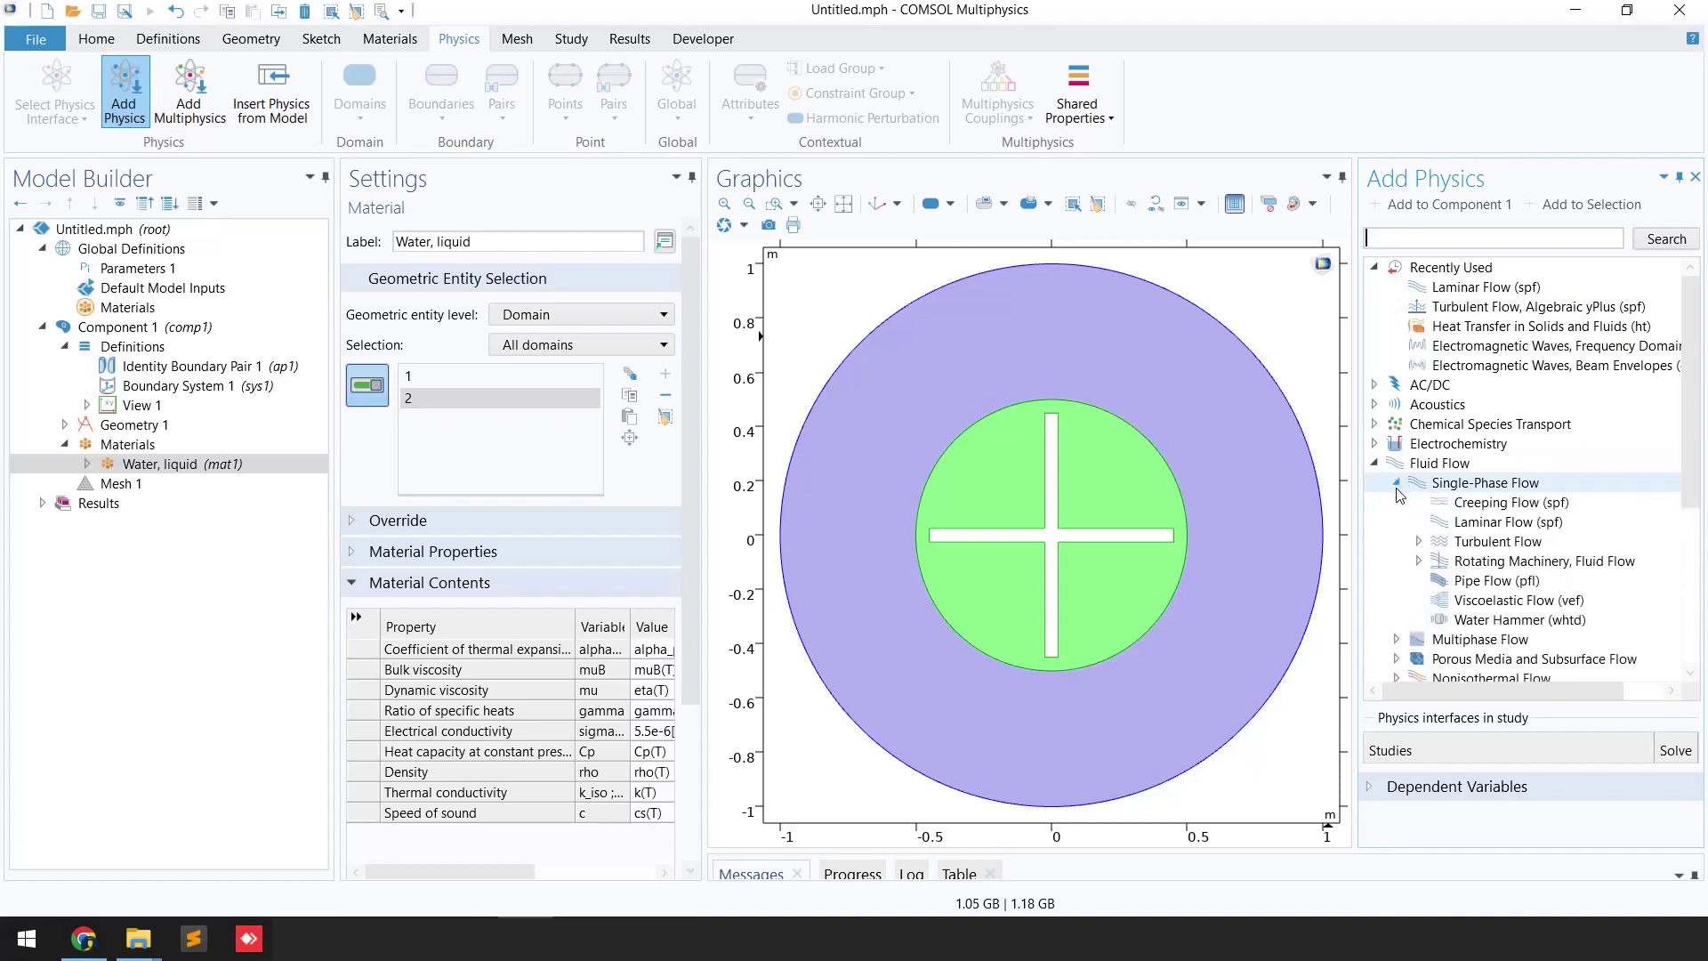
click(1503, 525)
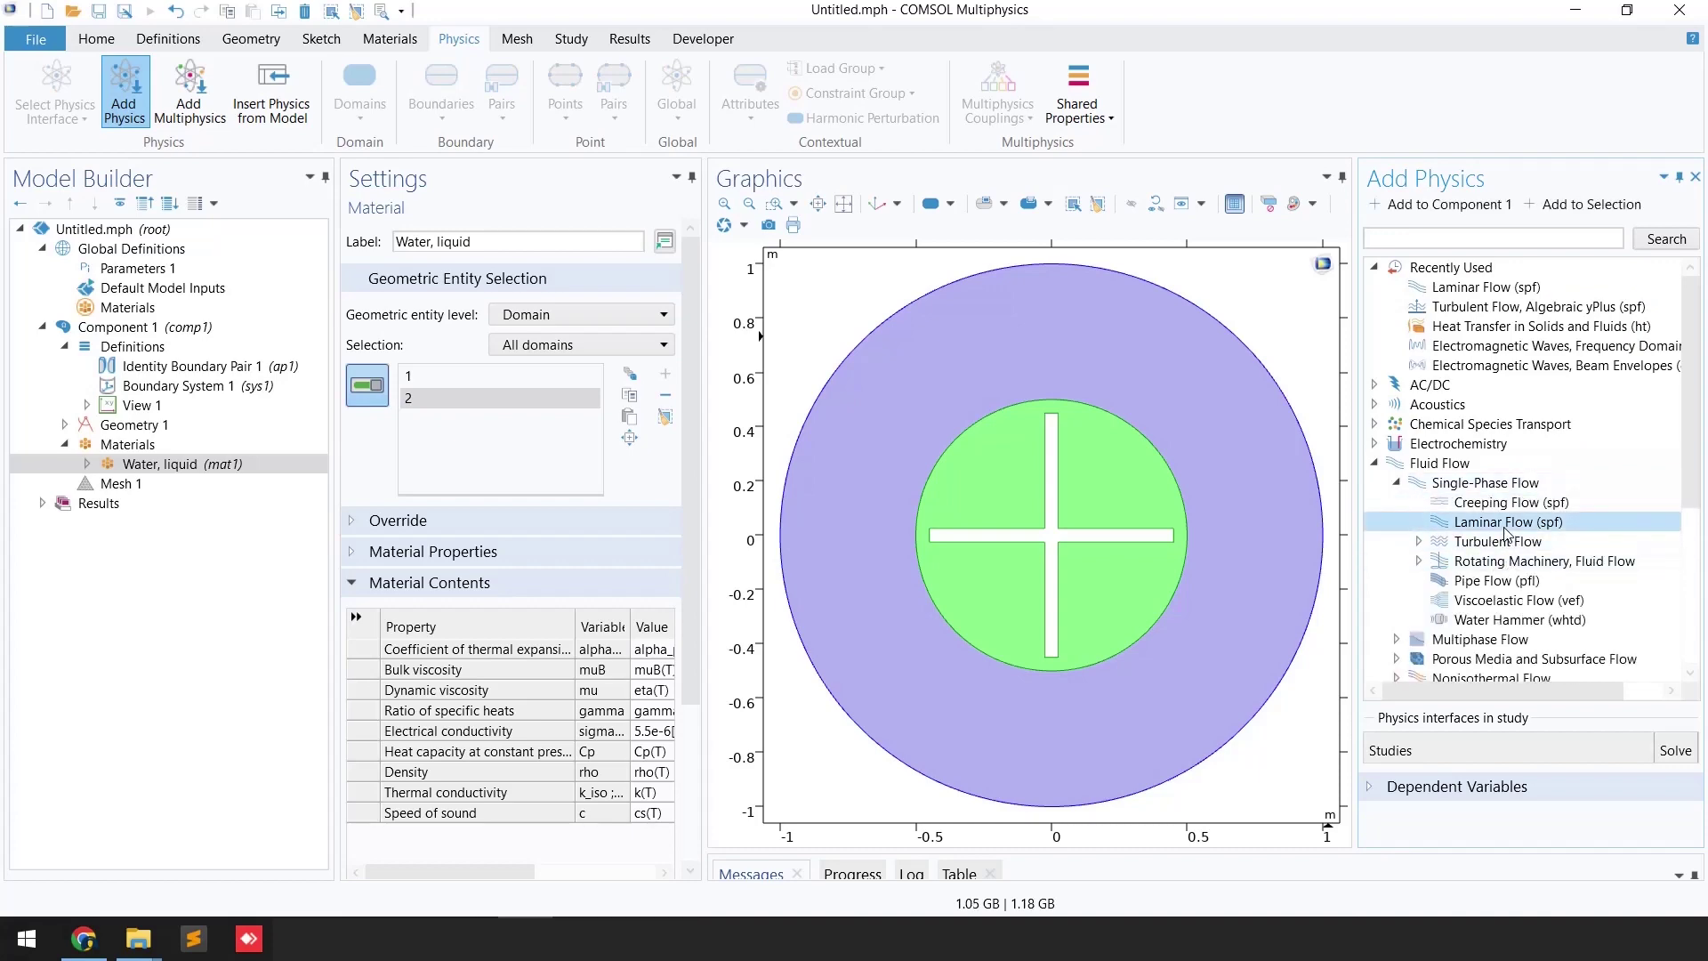
double_click(1506, 531)
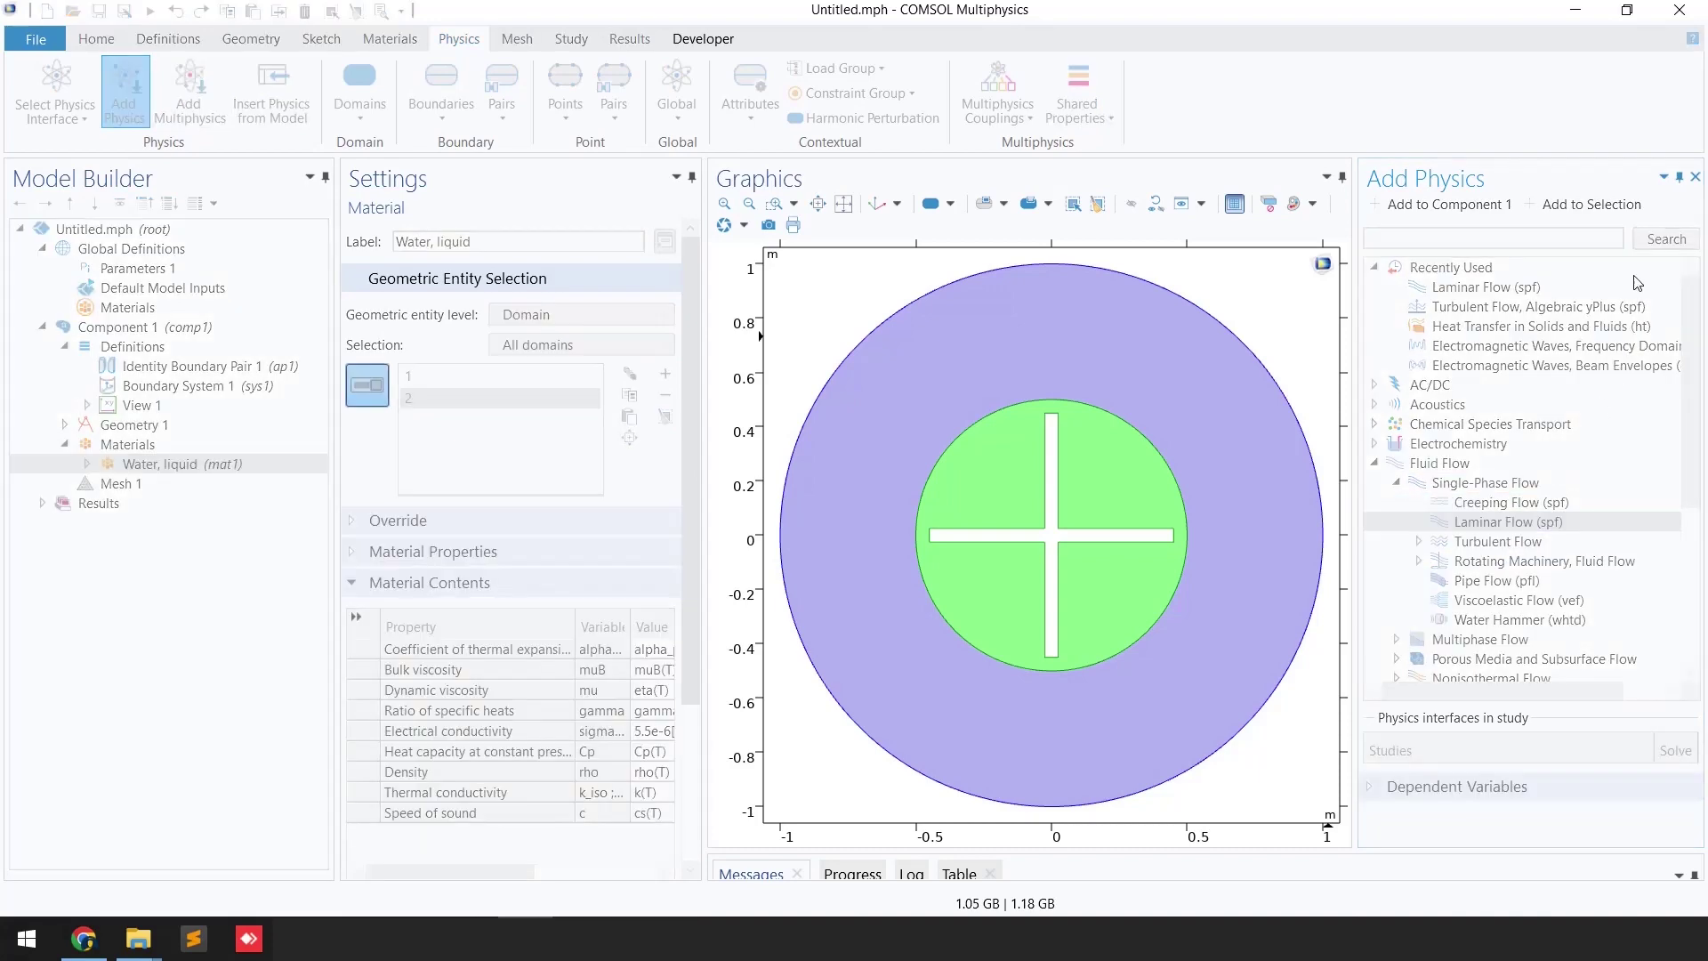
click(1697, 180)
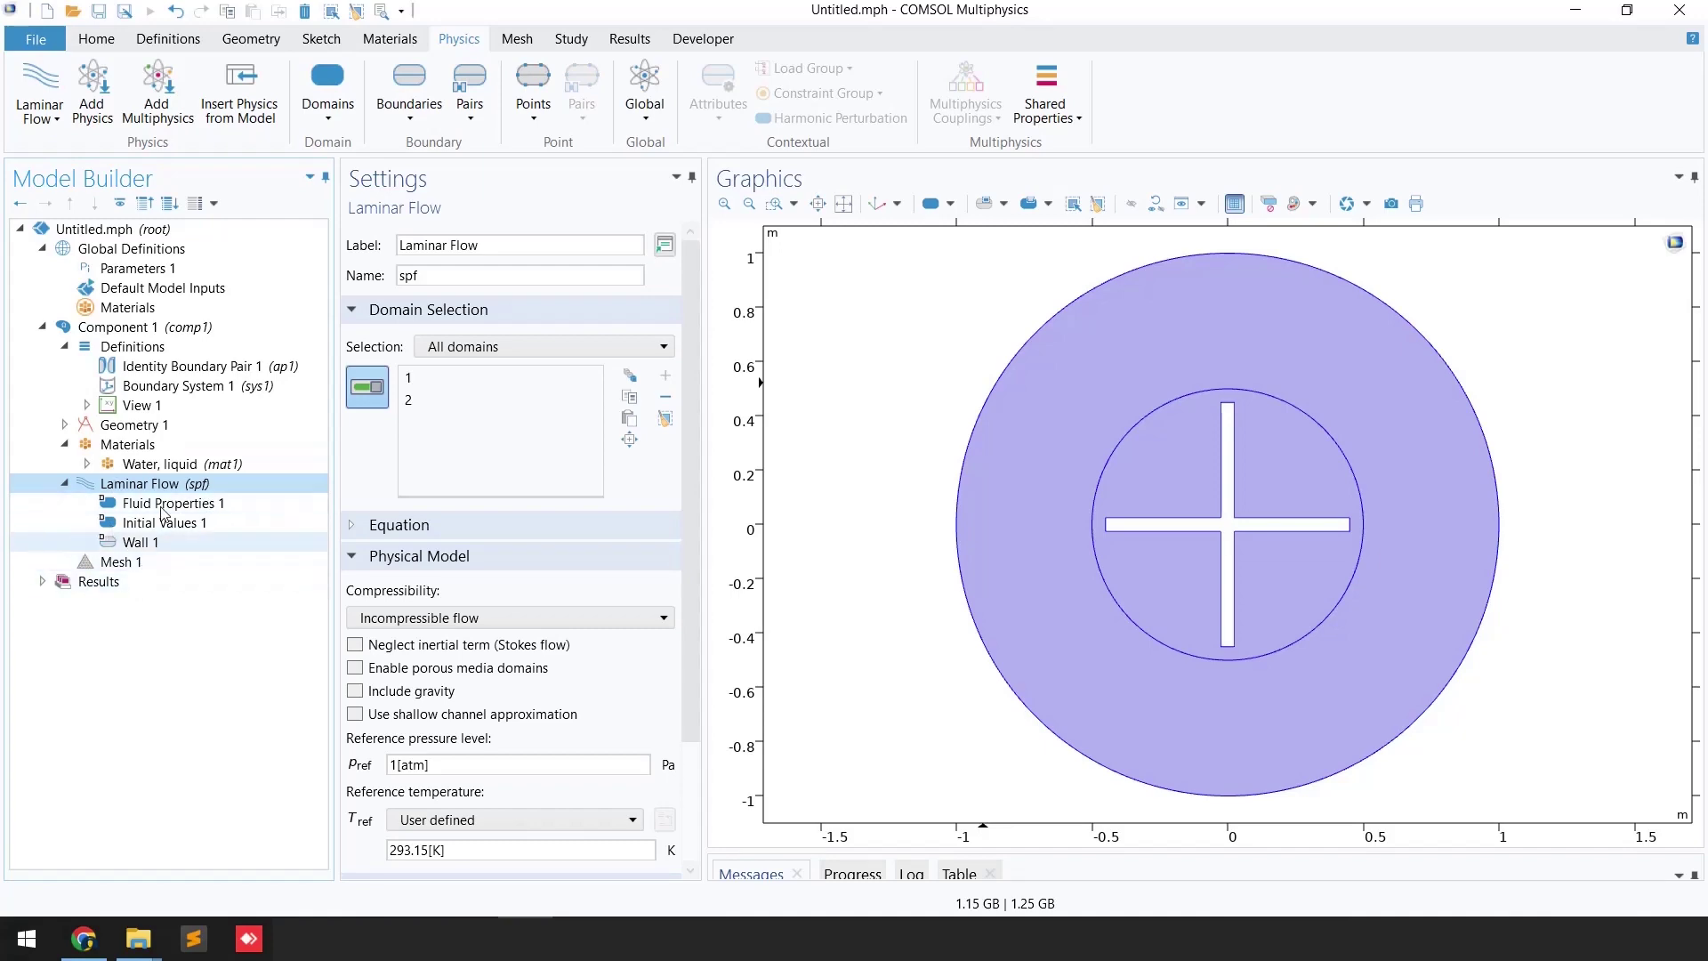
Add a Flow Continuity condition to Laminar Flow using Identity Boundary Pair 1 on the inner circle
right_click(134, 483)
mouse_move(238, 450)
mouse_move(257, 403)
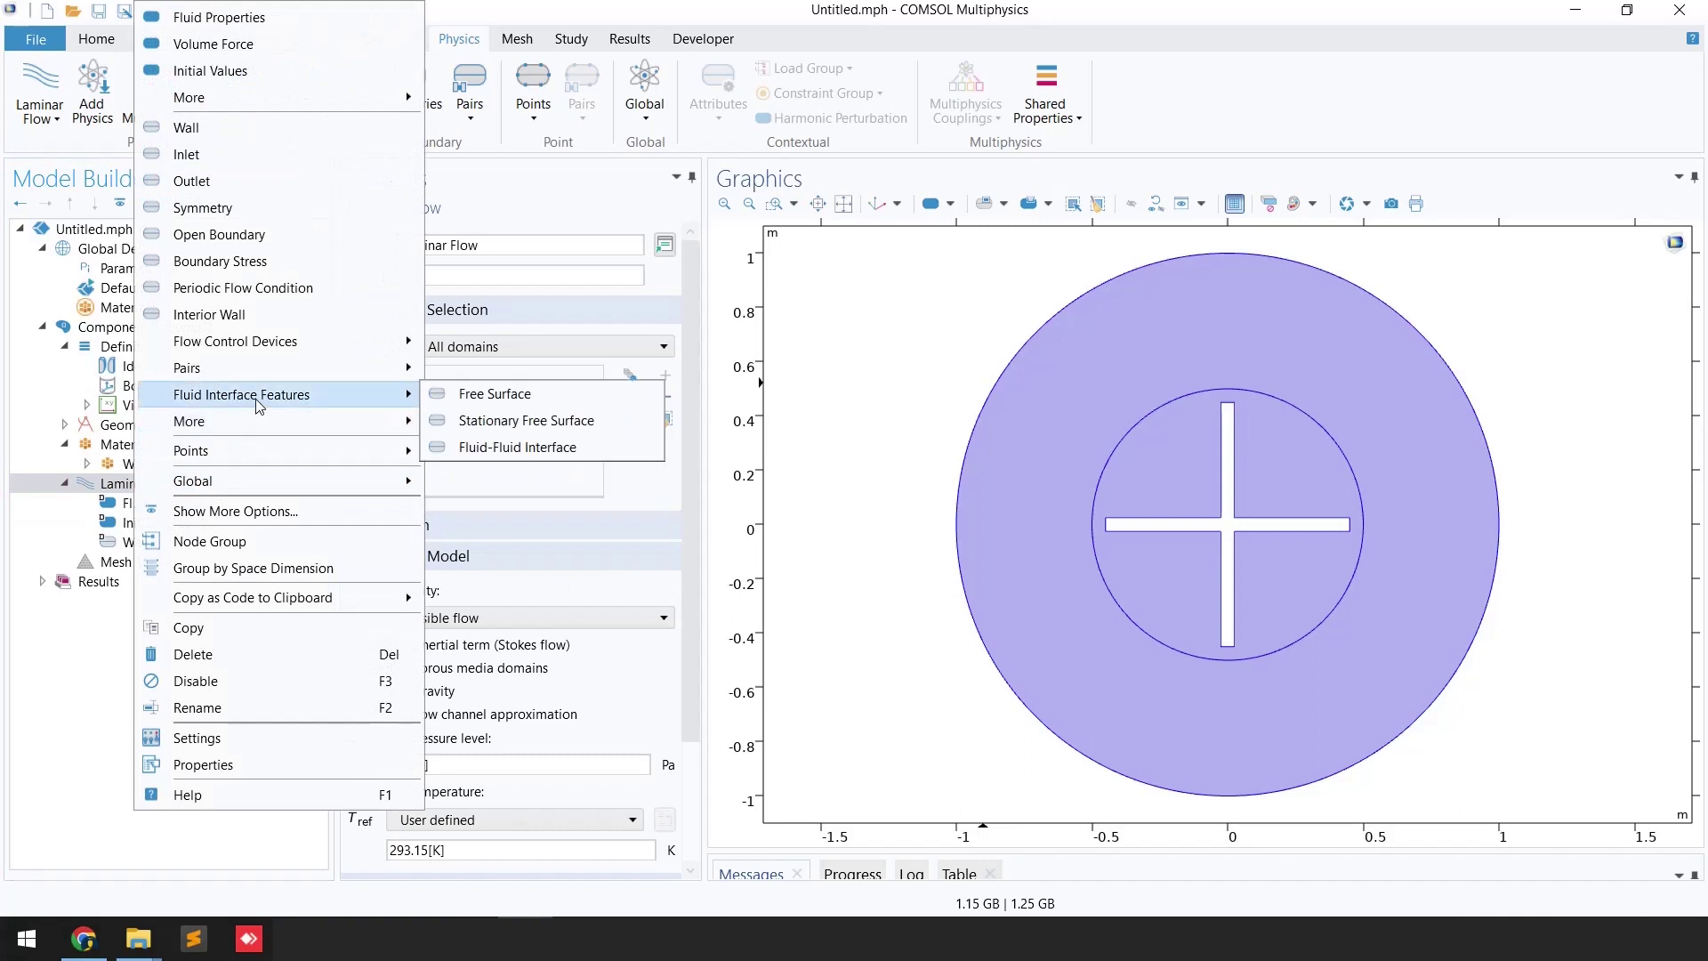
mouse_move(254, 370)
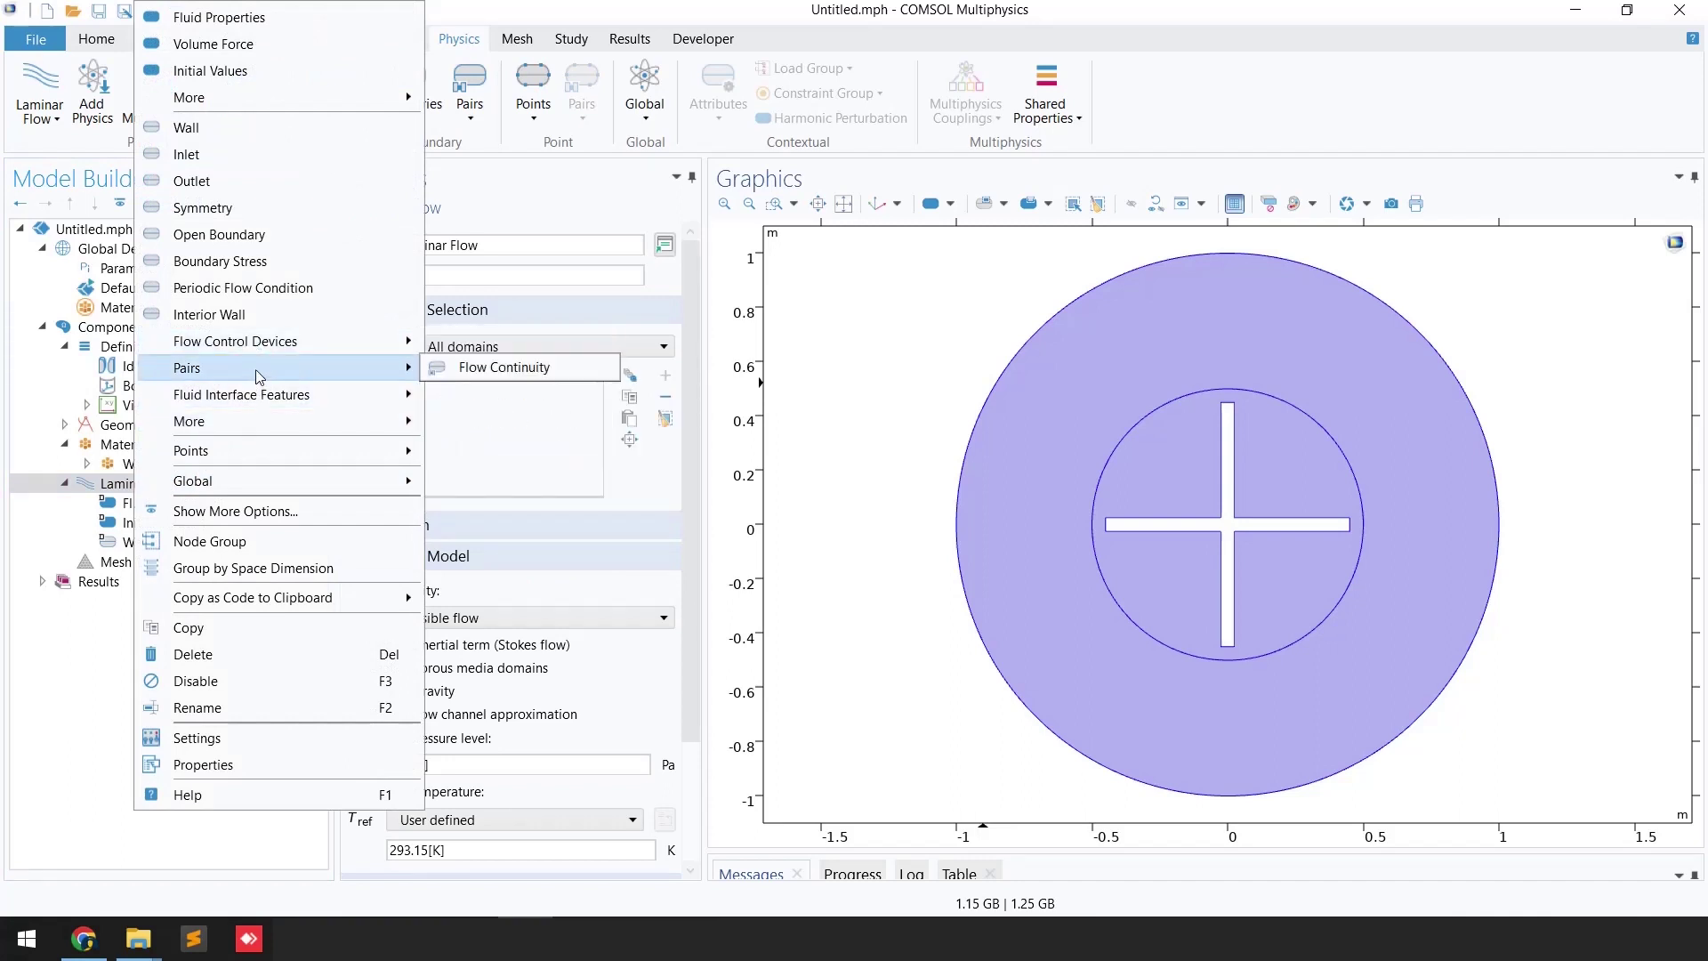
click(477, 371)
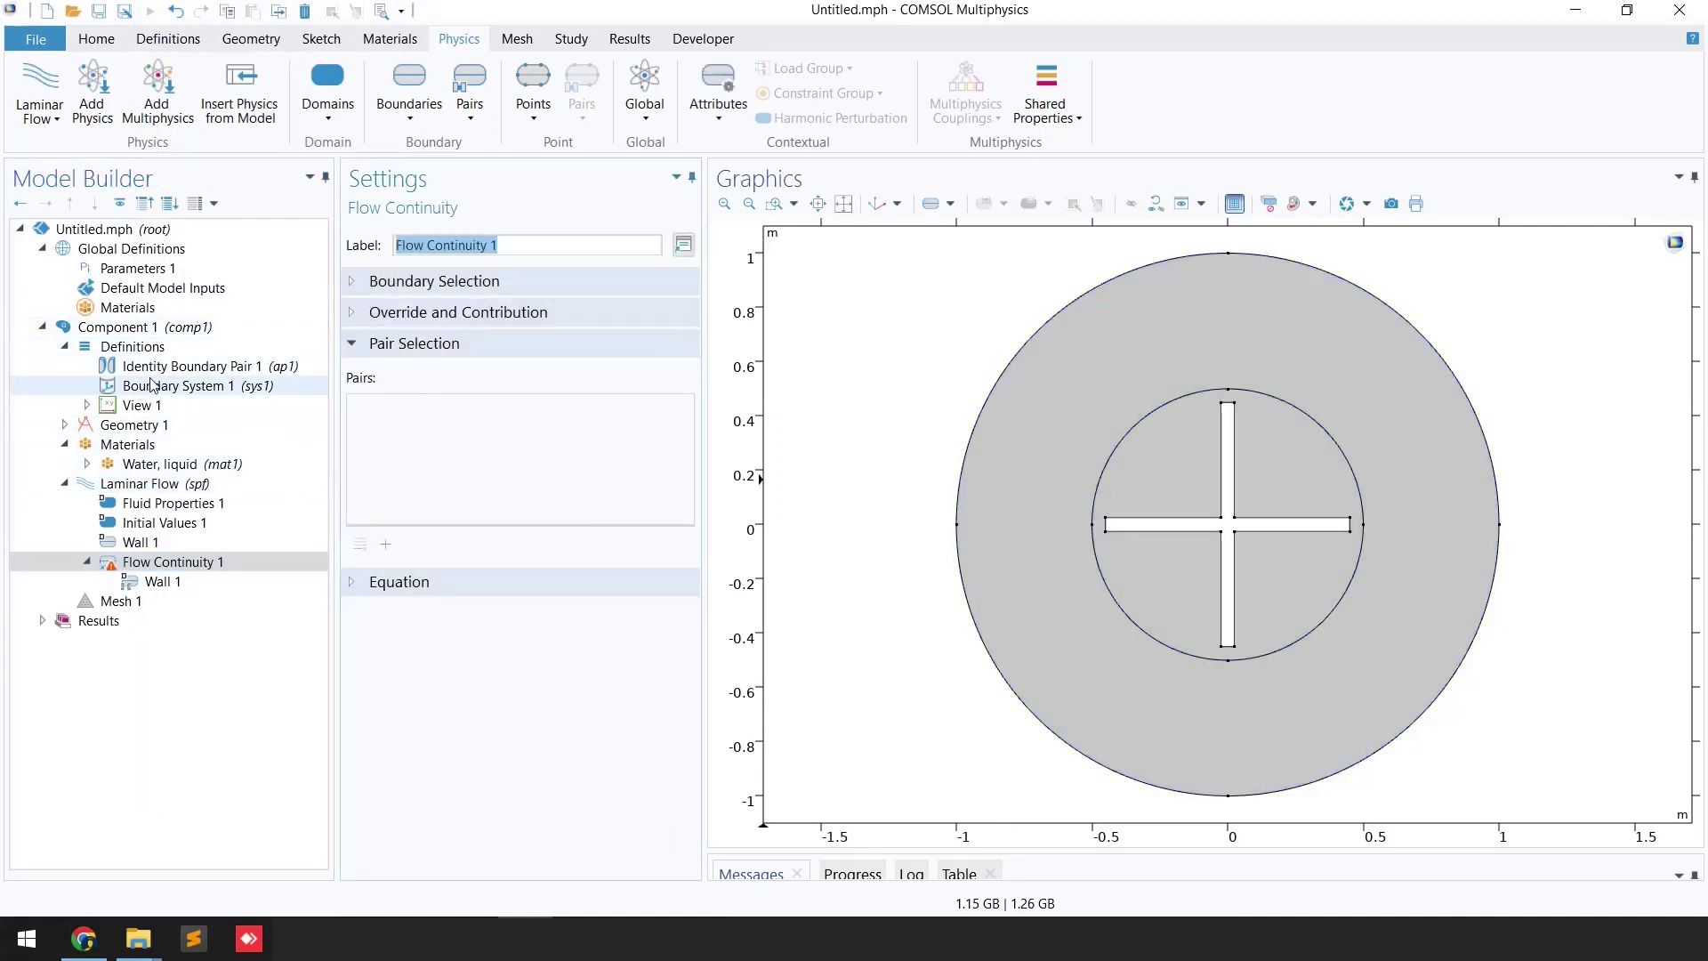
click(386, 546)
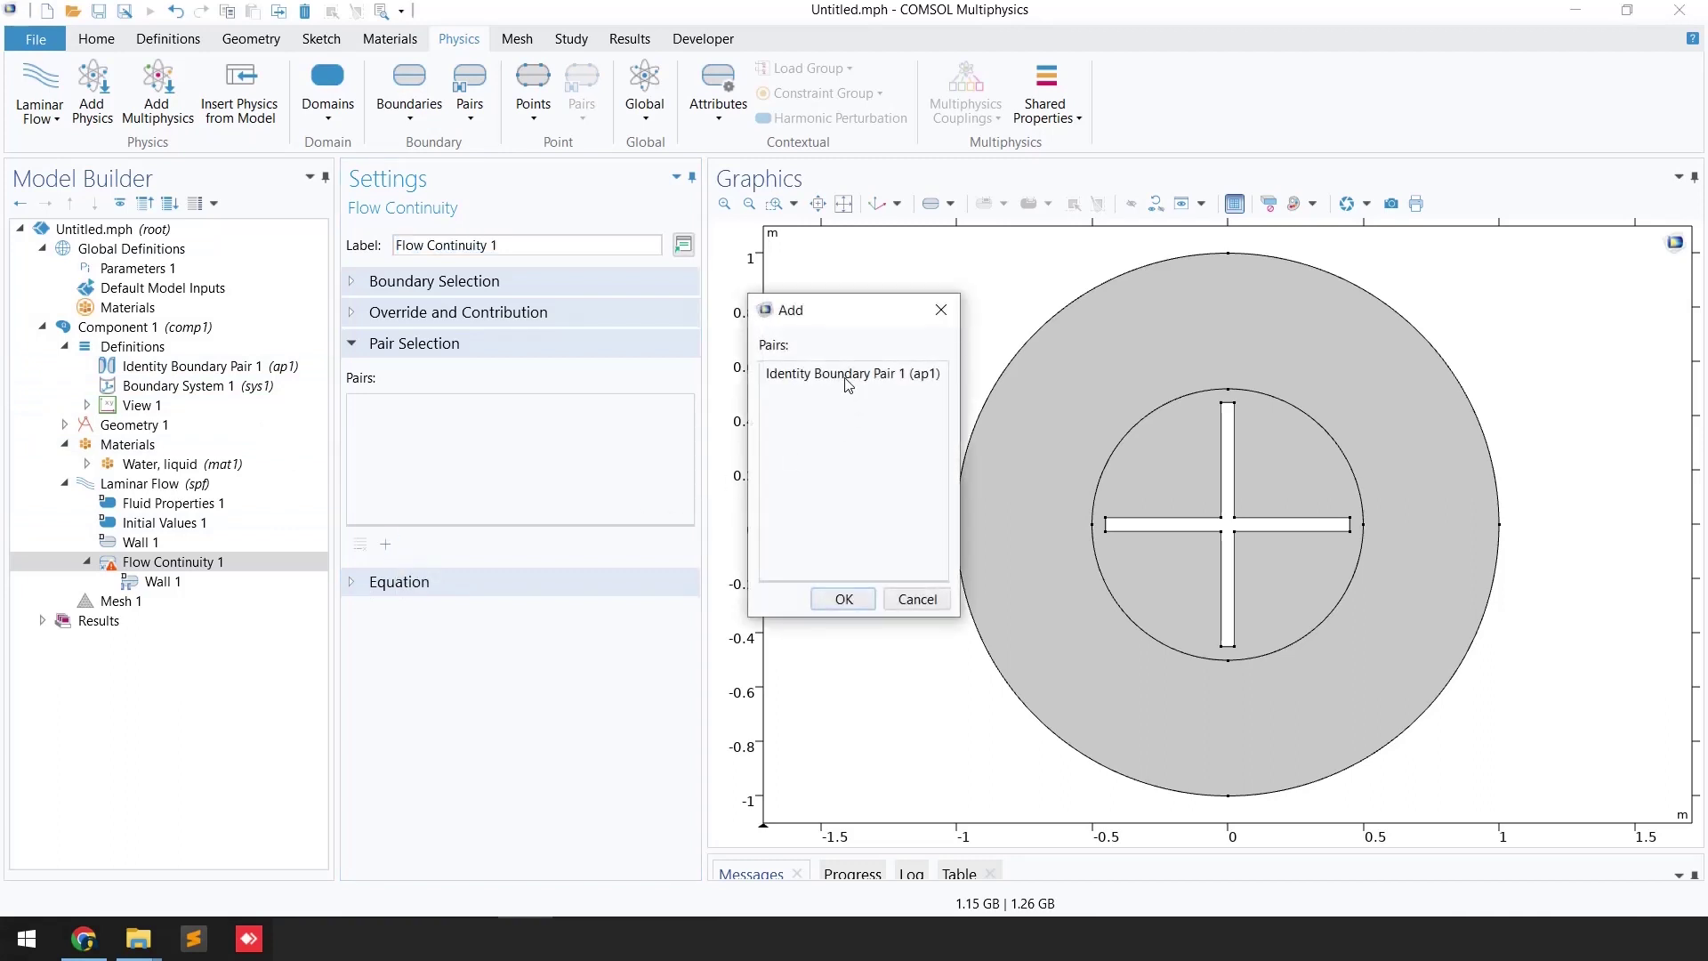
click(848, 374)
click(843, 599)
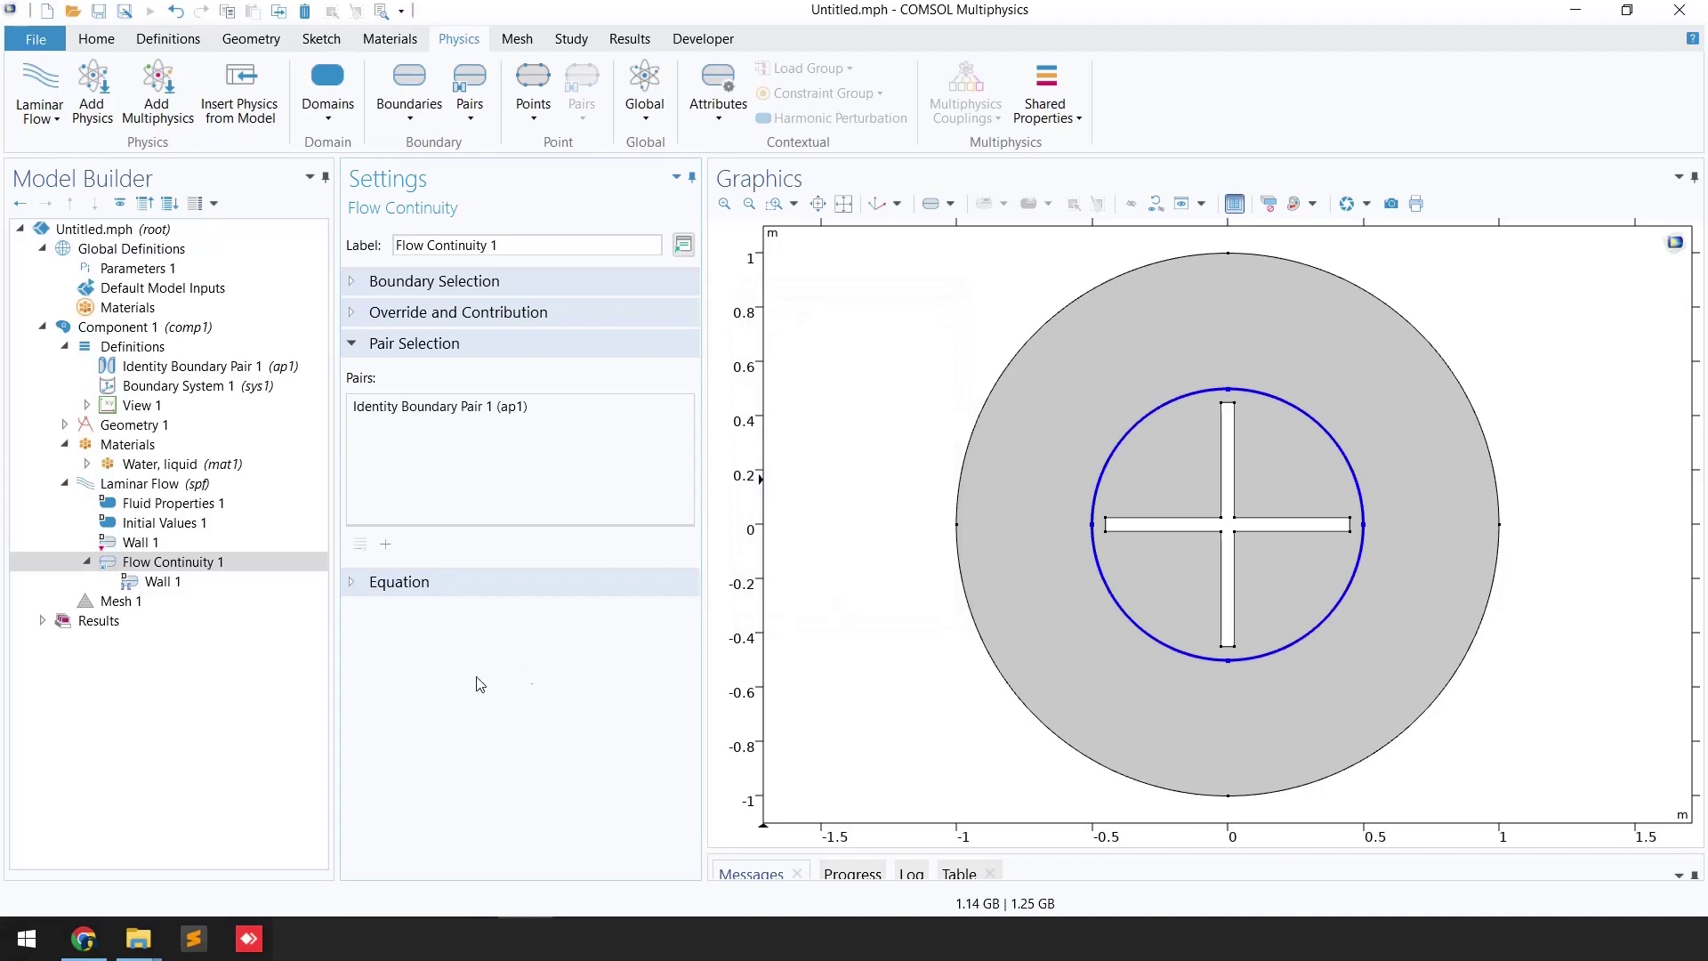
click(139, 491)
Add a 0 Pa Pressure Point Constraint on point 3, the outer circle's bottom vertex
right_click(138, 490)
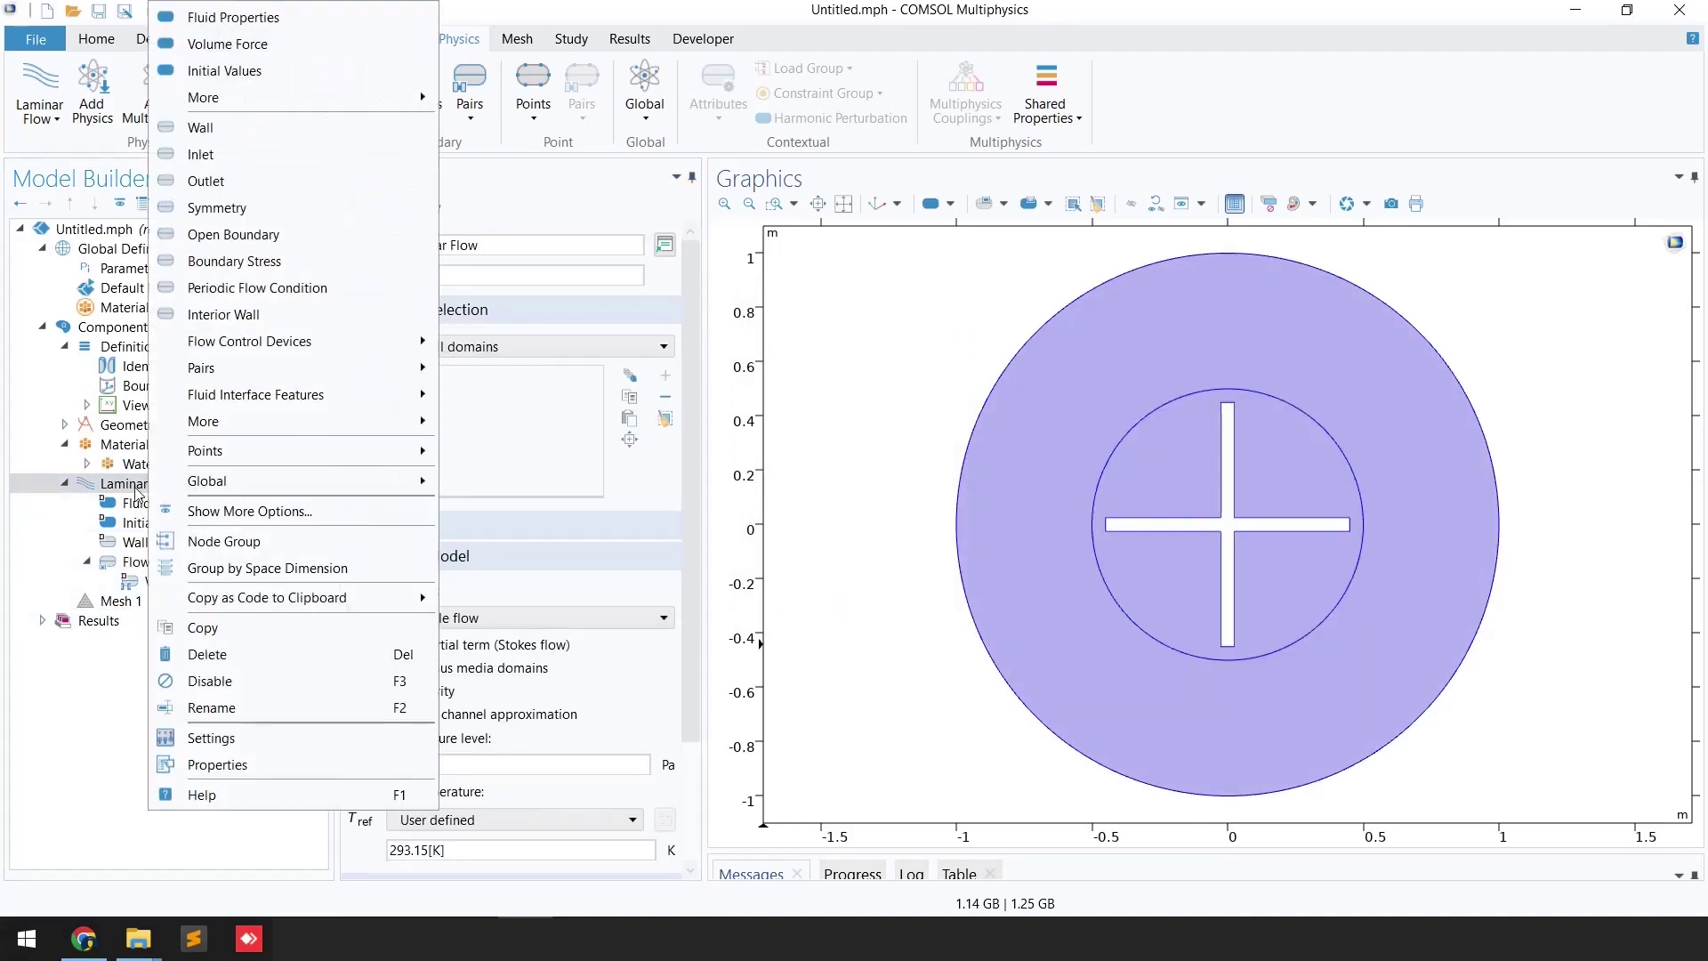
mouse_move(230, 456)
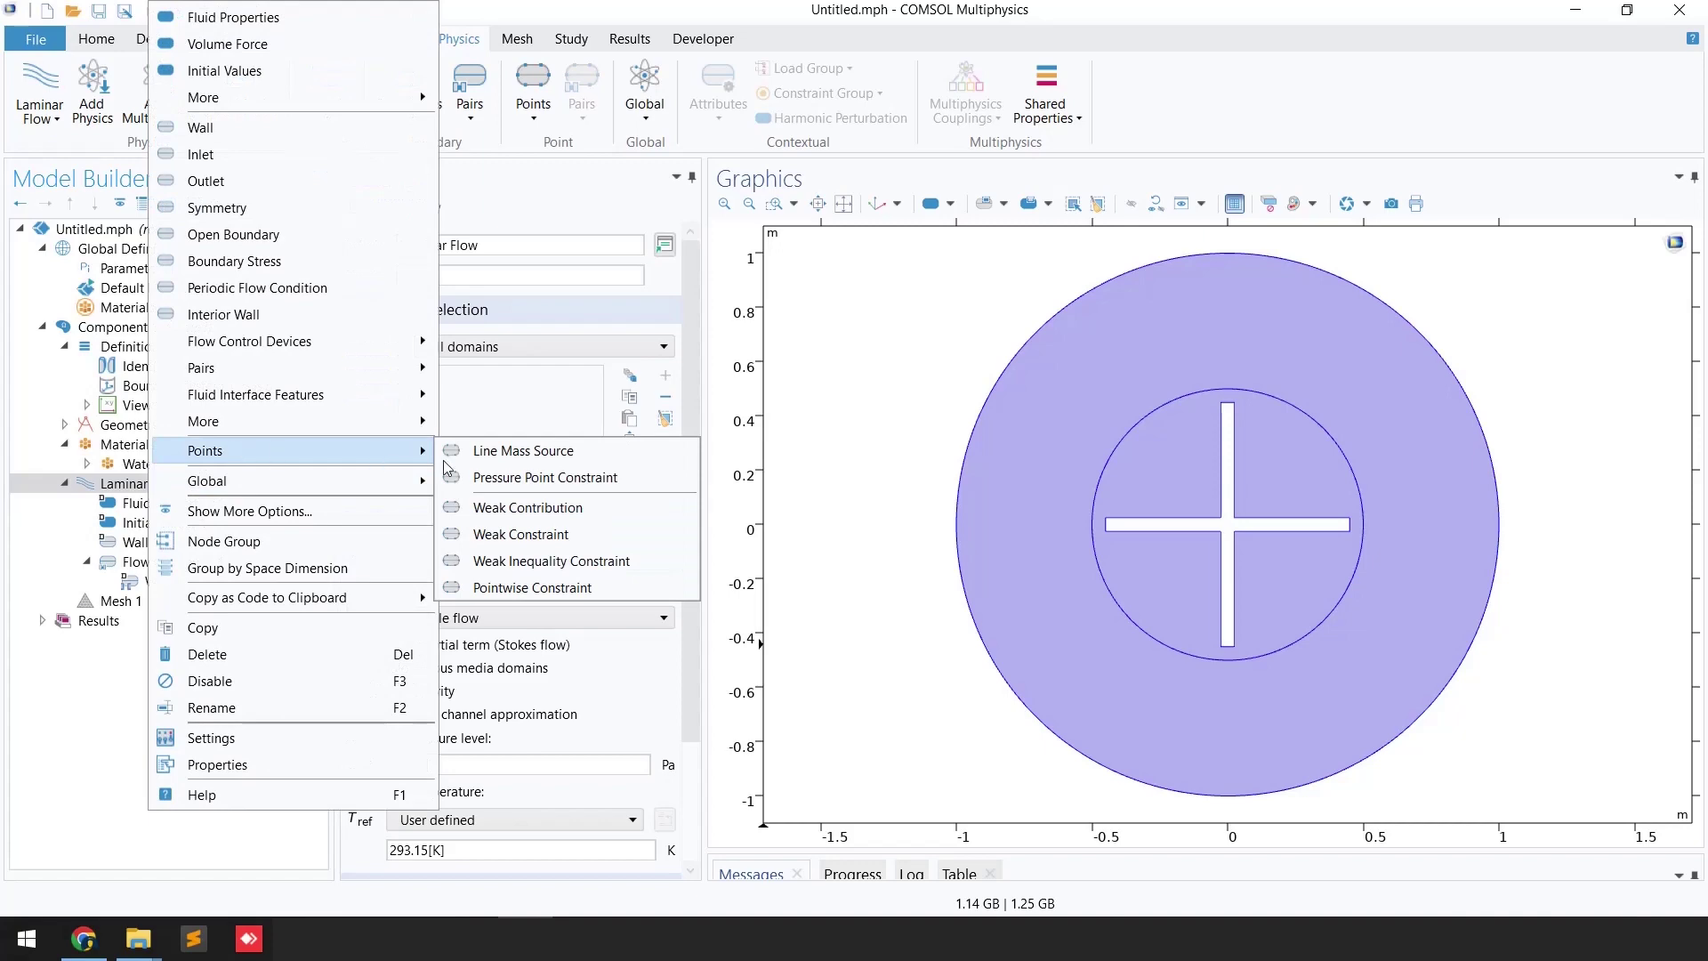
click(520, 478)
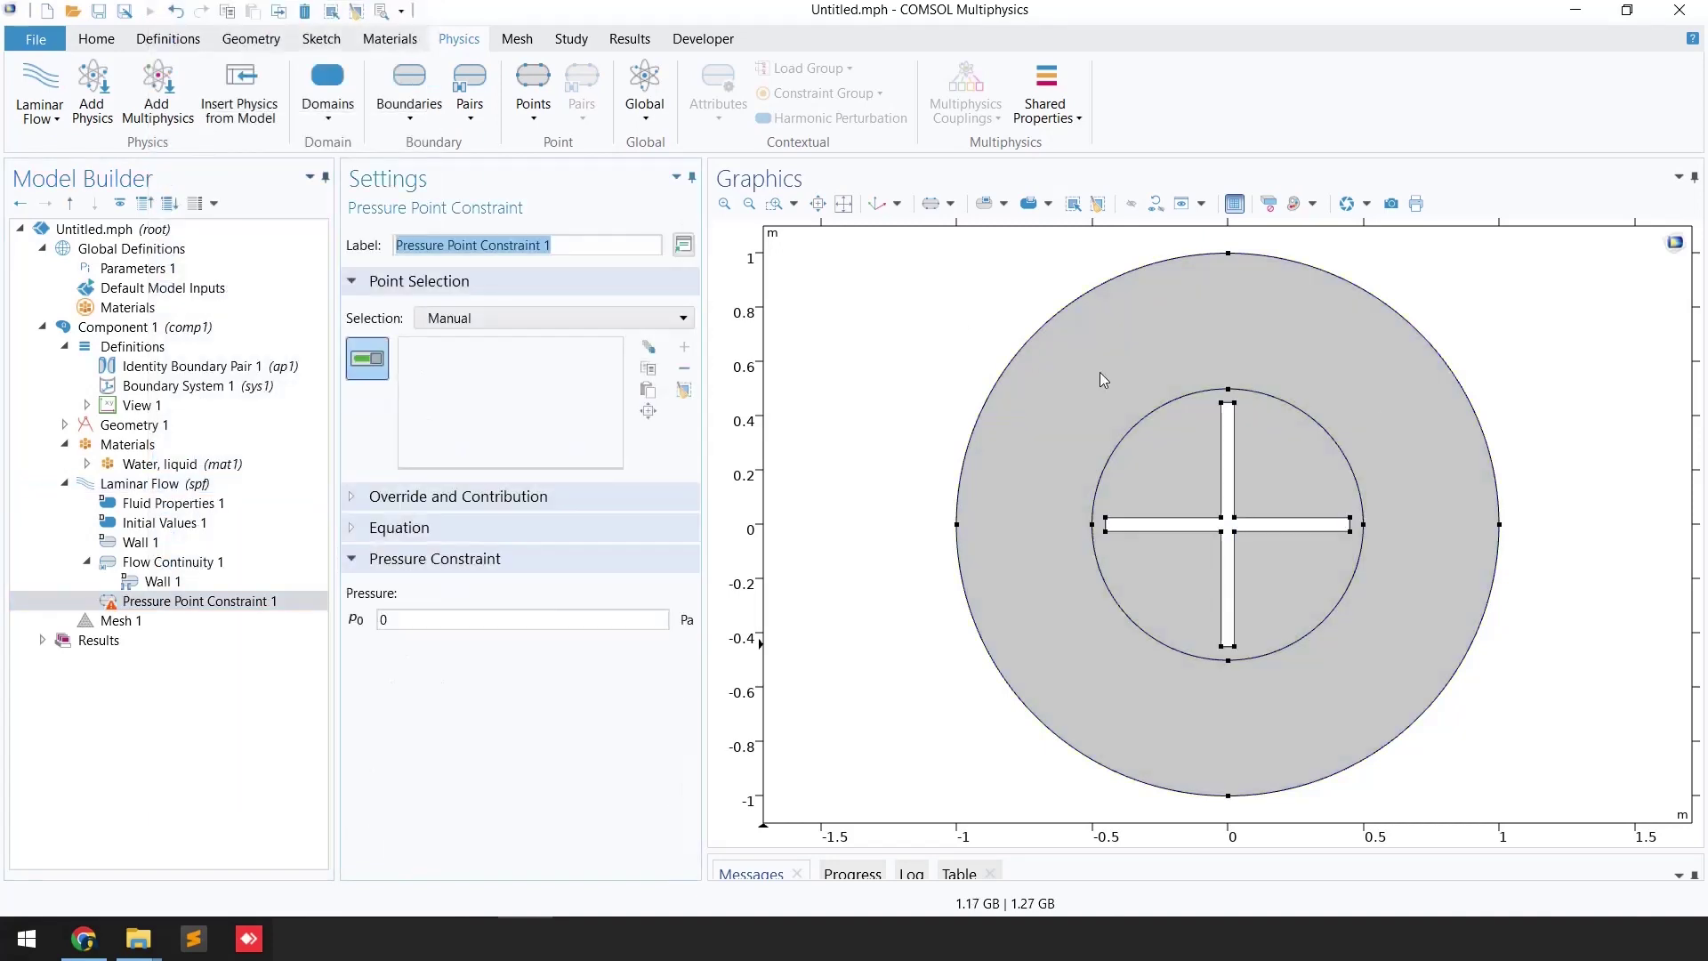
click(1227, 799)
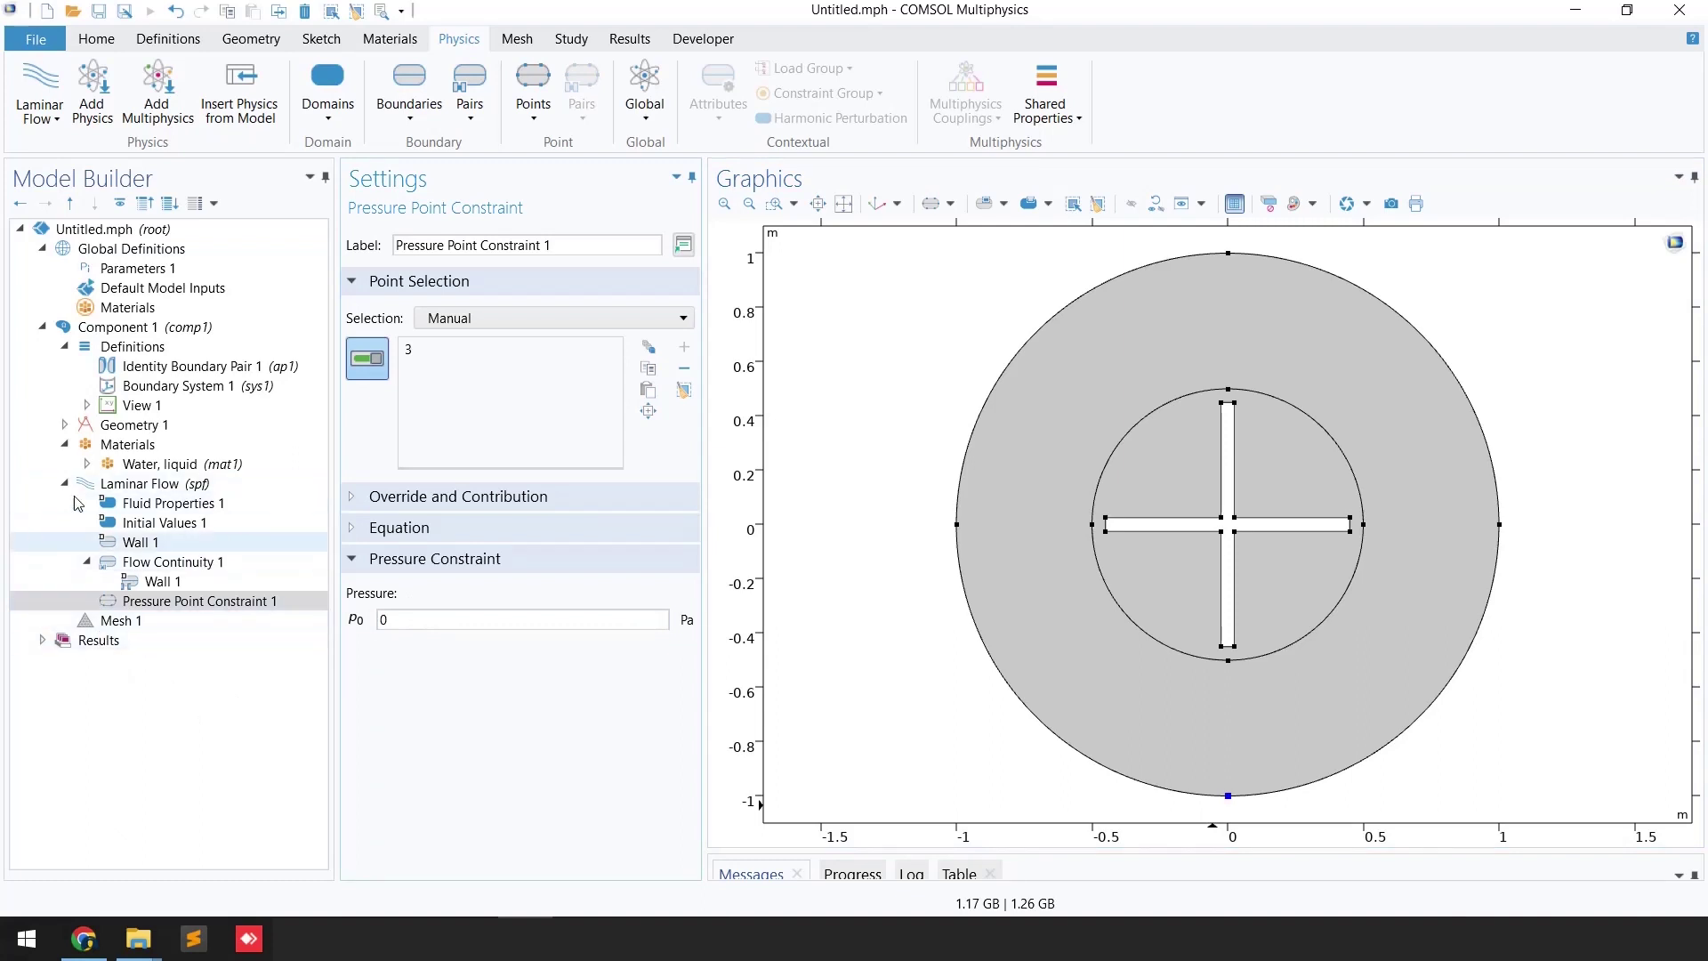
click(140, 483)
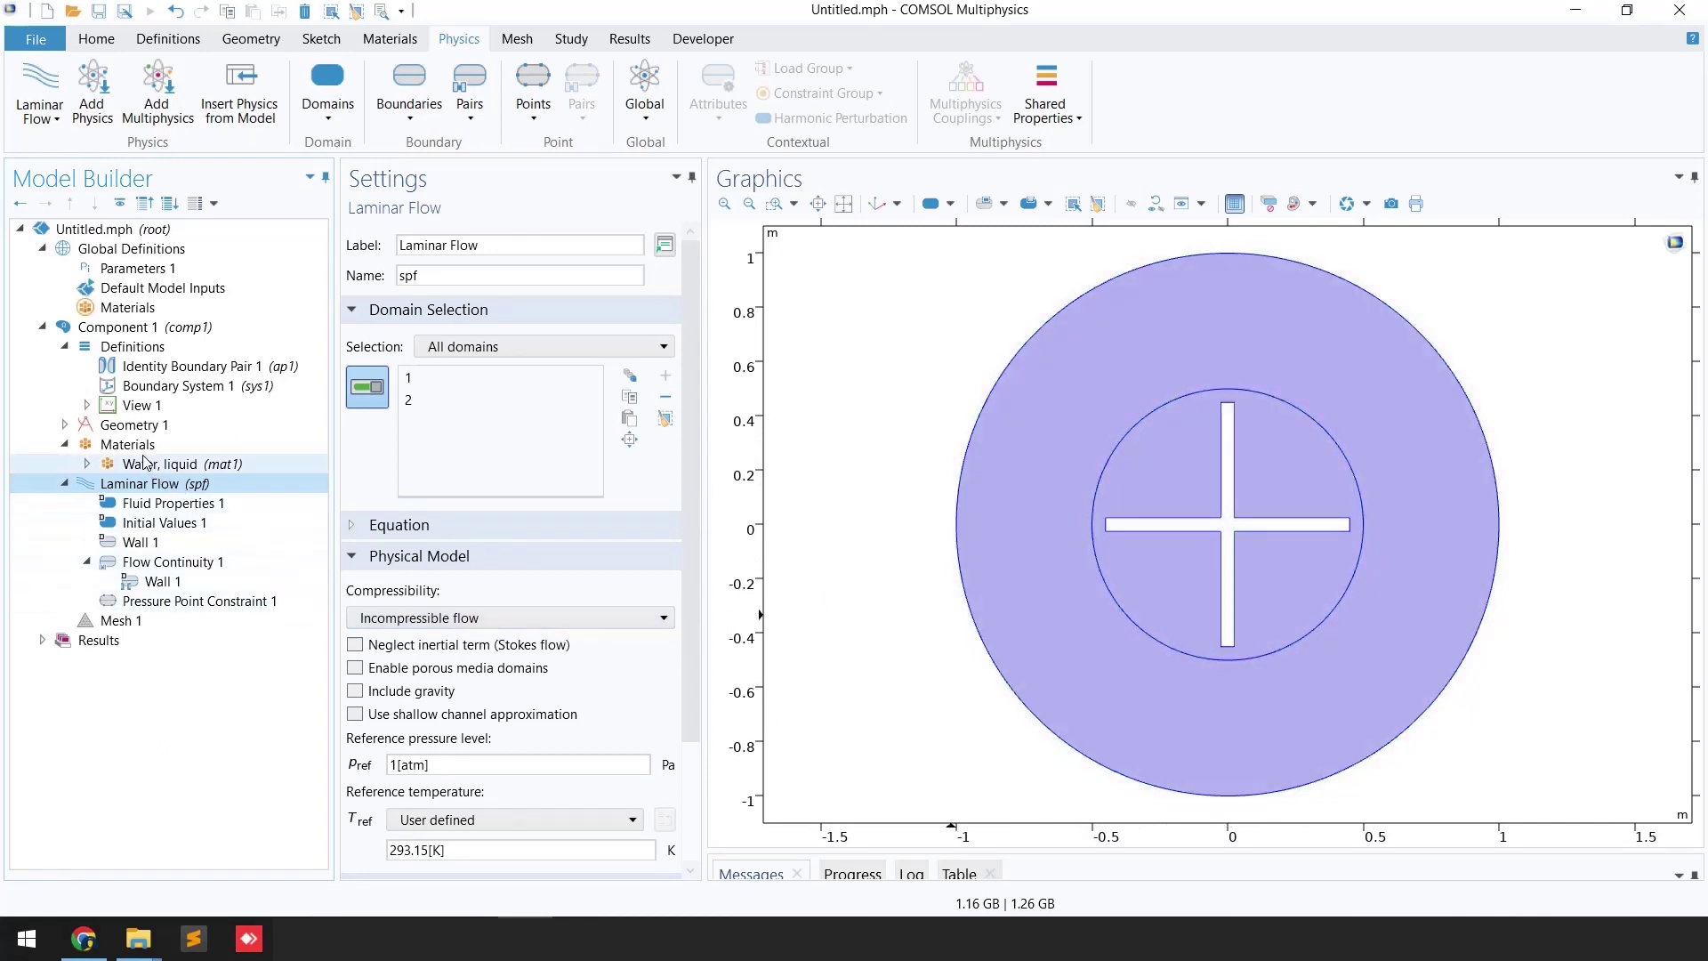
Make domain 2 a Rotating Domain with a specified rotational velocity of -pi/50 rad/s
click(132, 348)
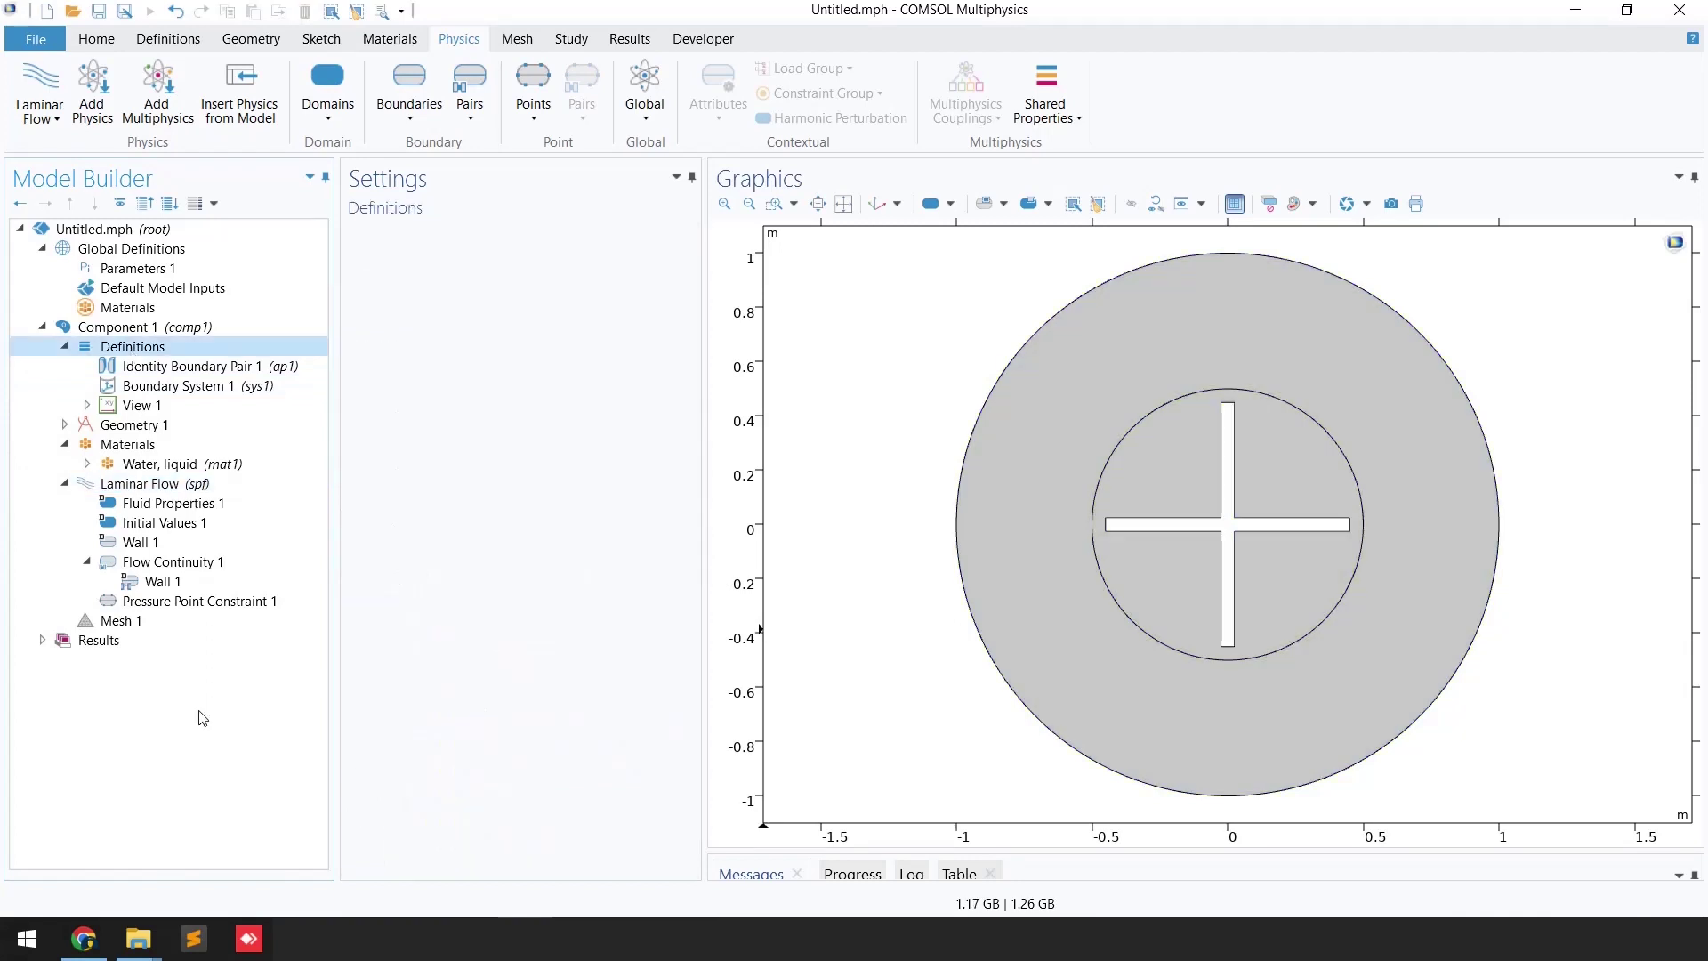
right_click(117, 354)
mouse_move(241, 591)
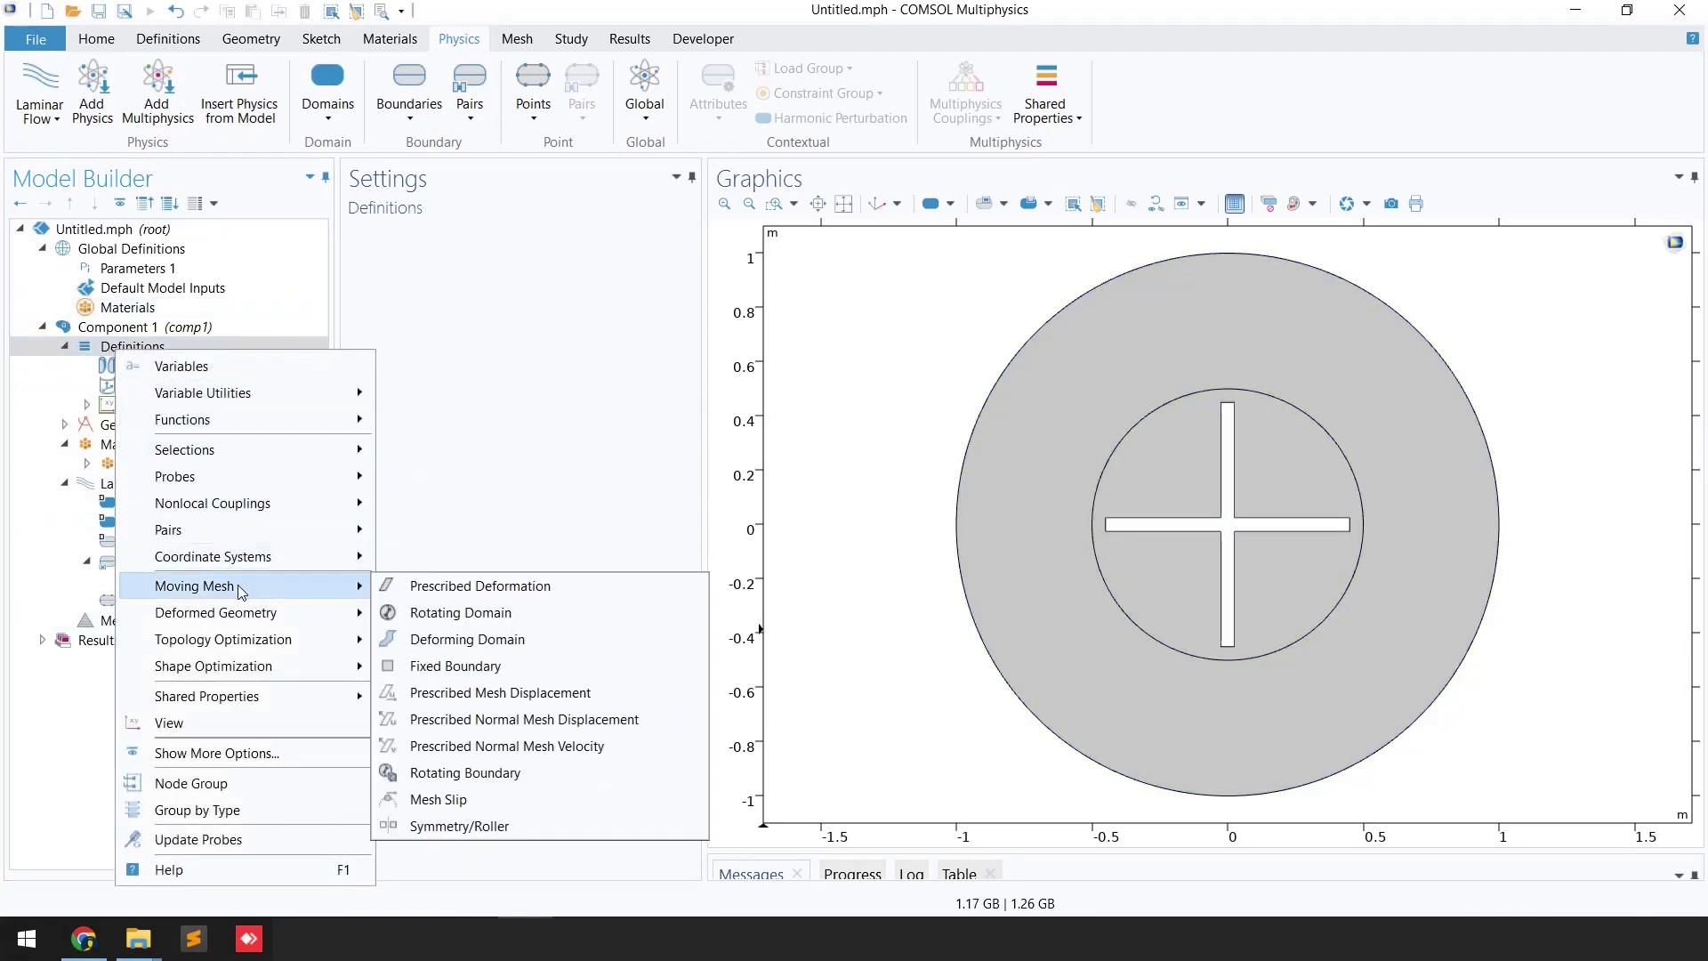
click(438, 614)
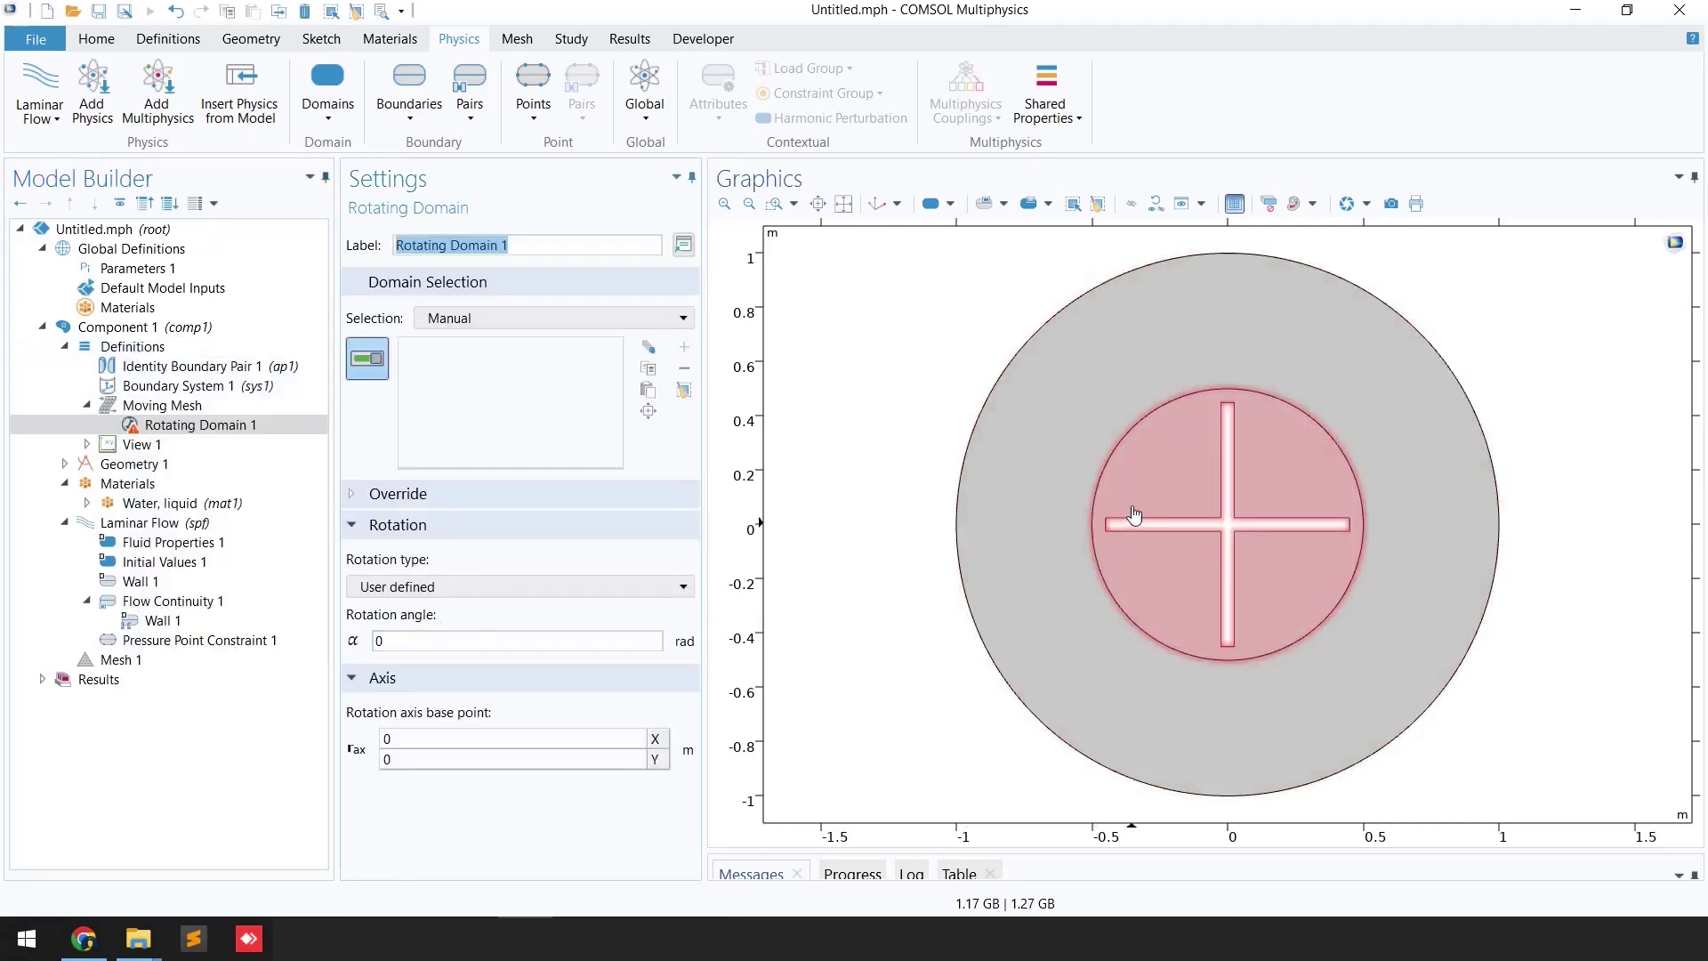
click(1188, 464)
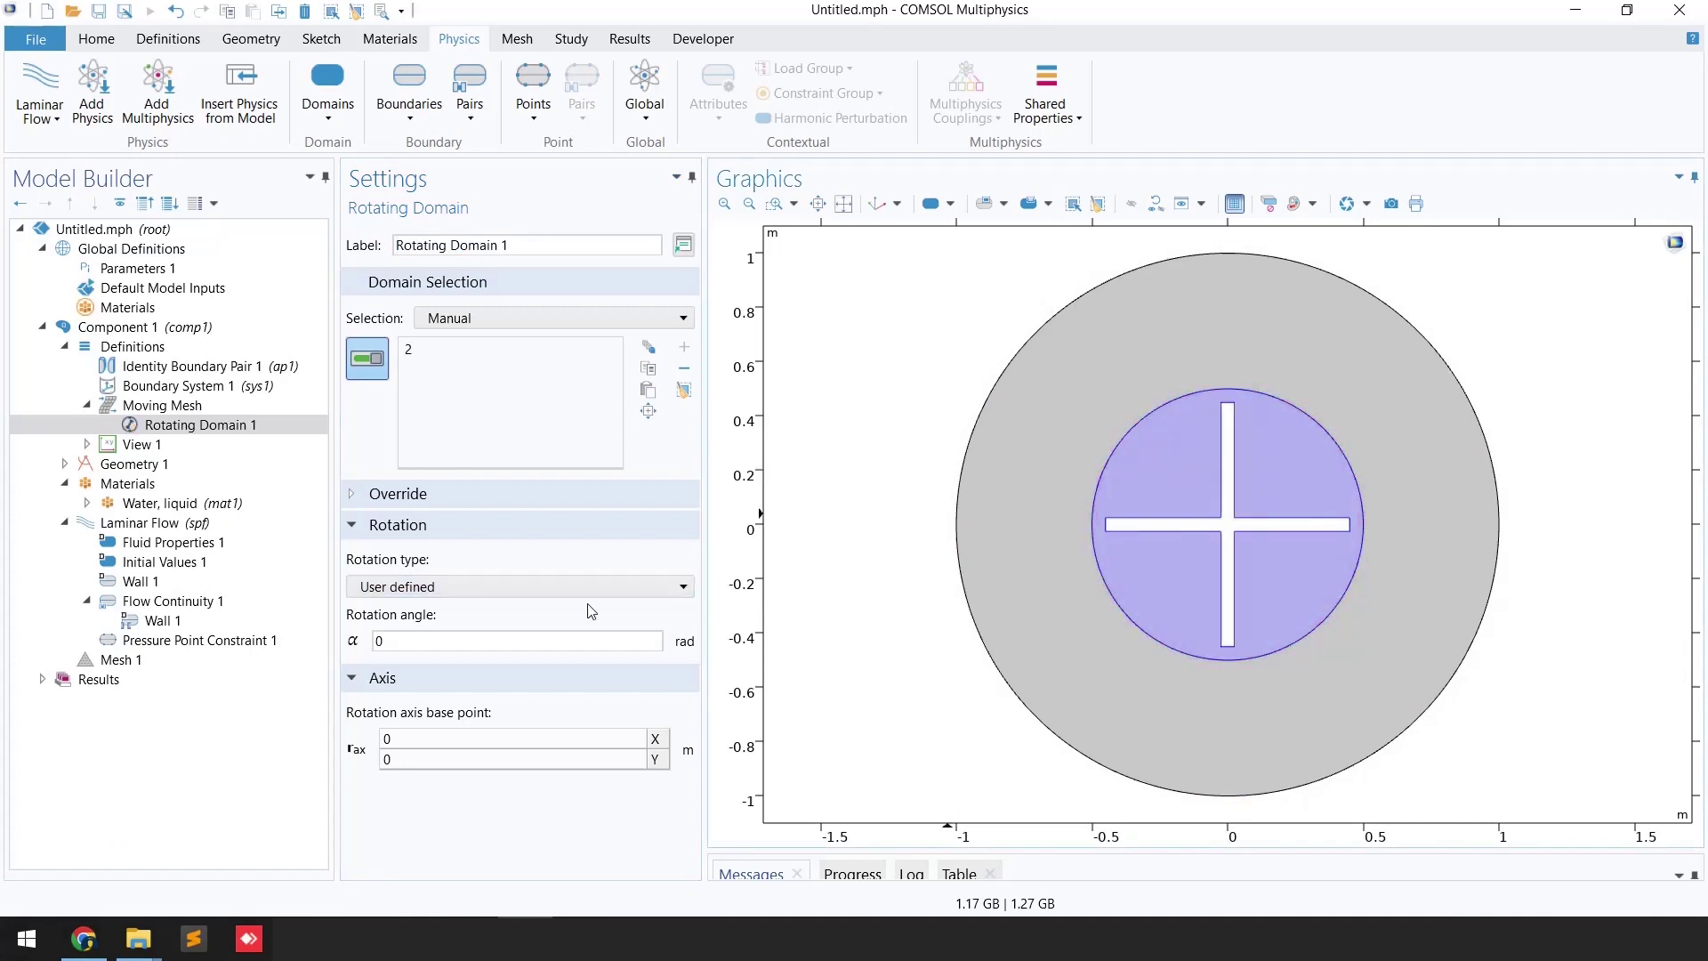
click(434, 587)
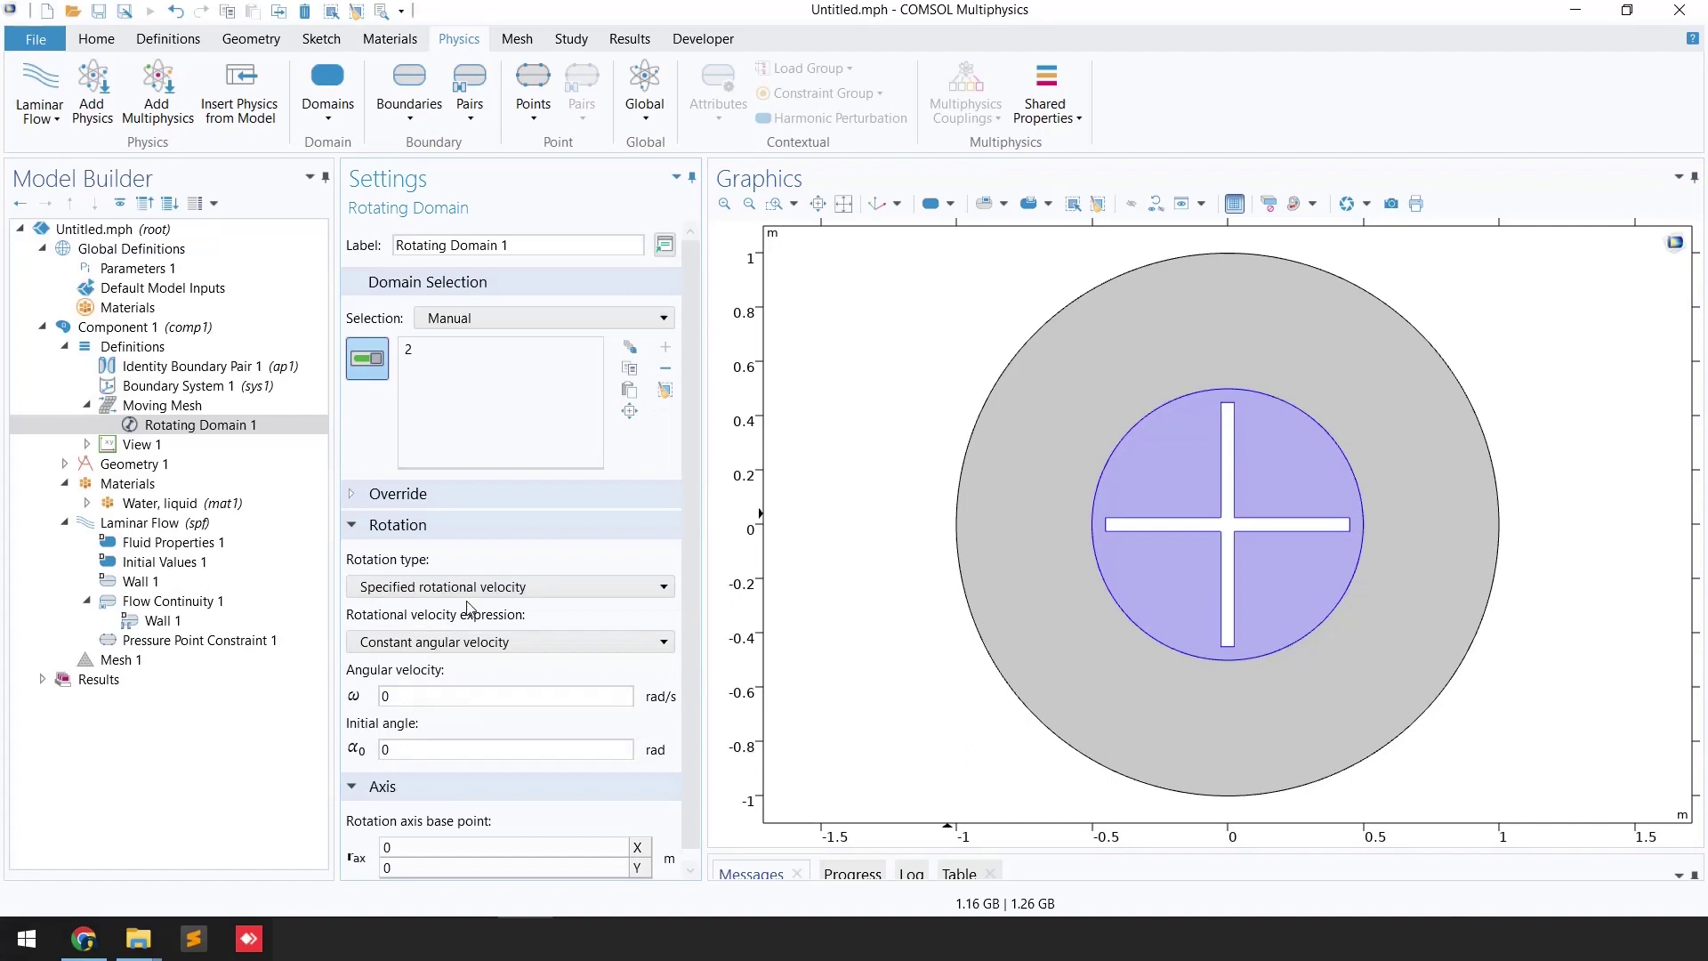
double_click(384, 696)
click(121, 659)
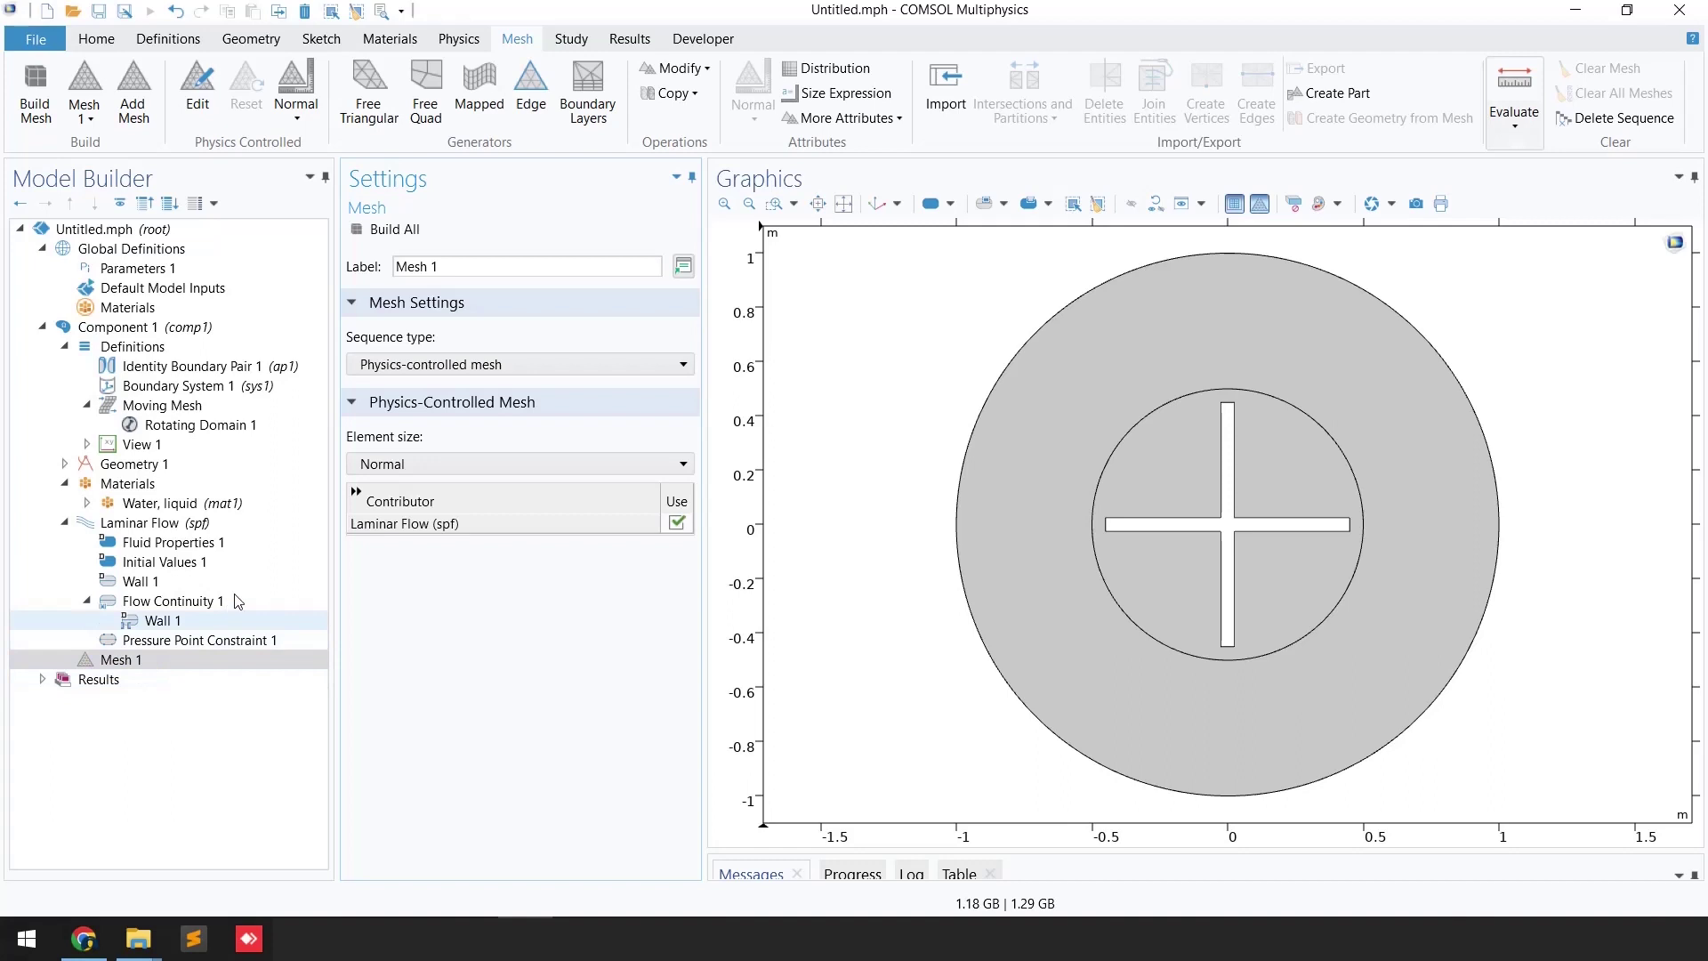
Build Mesh 1 with Finer physics-controlled element size over the ring and inner disk
click(408, 471)
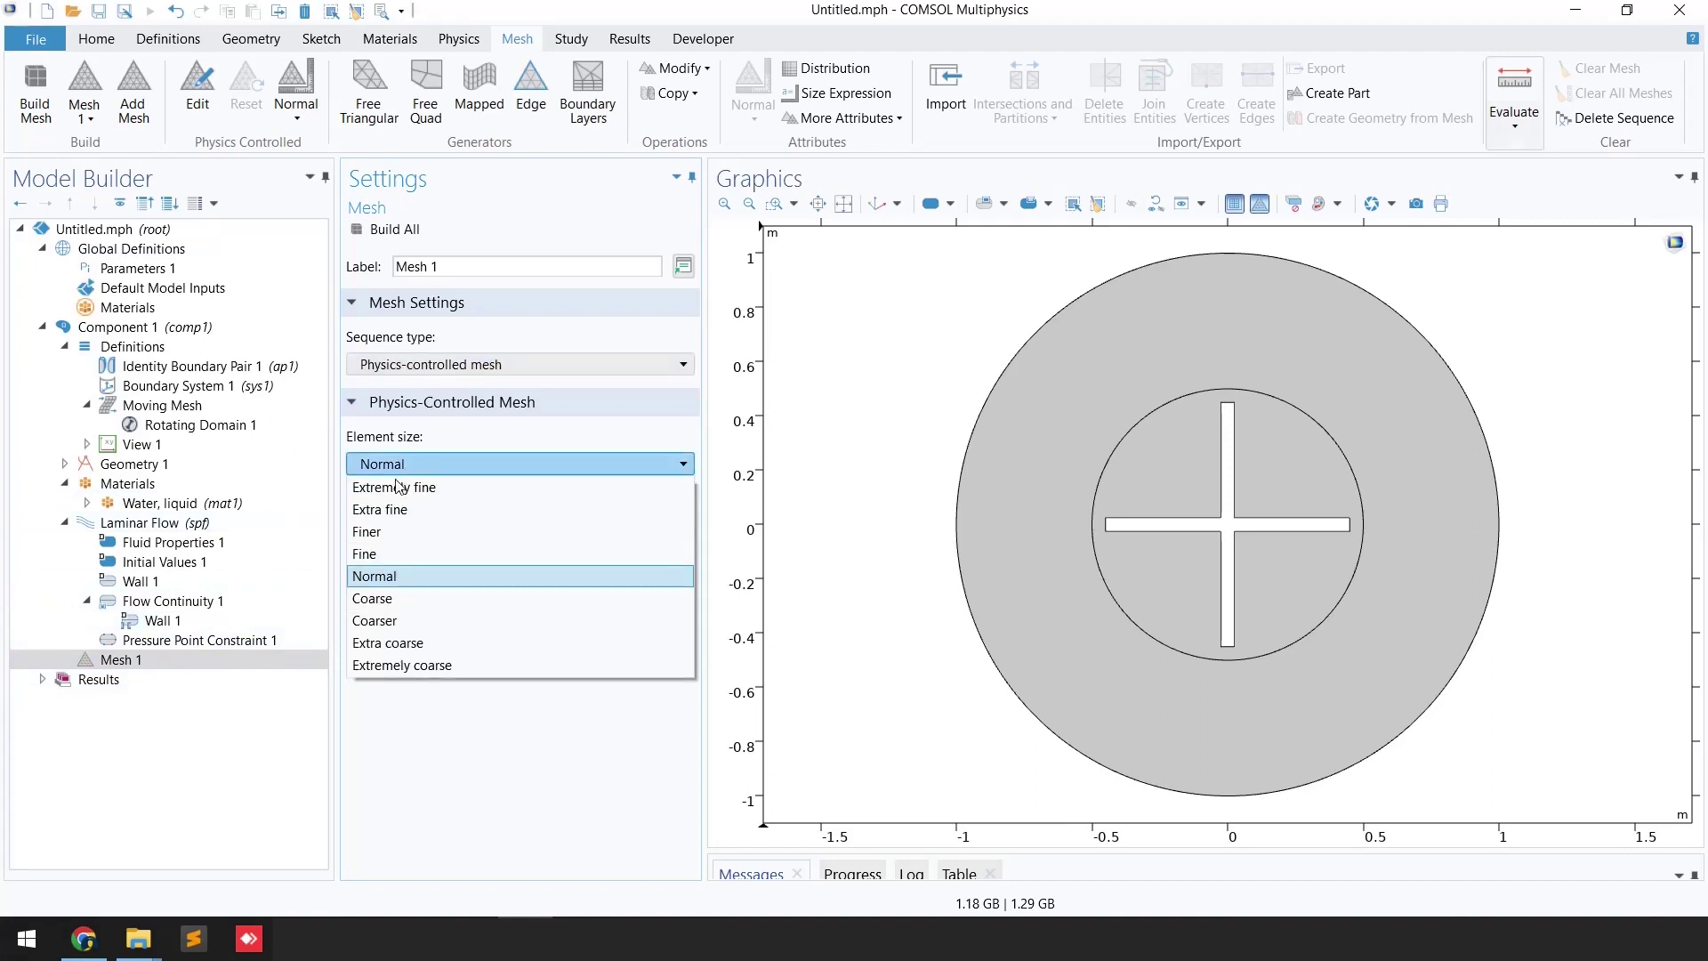
click(378, 537)
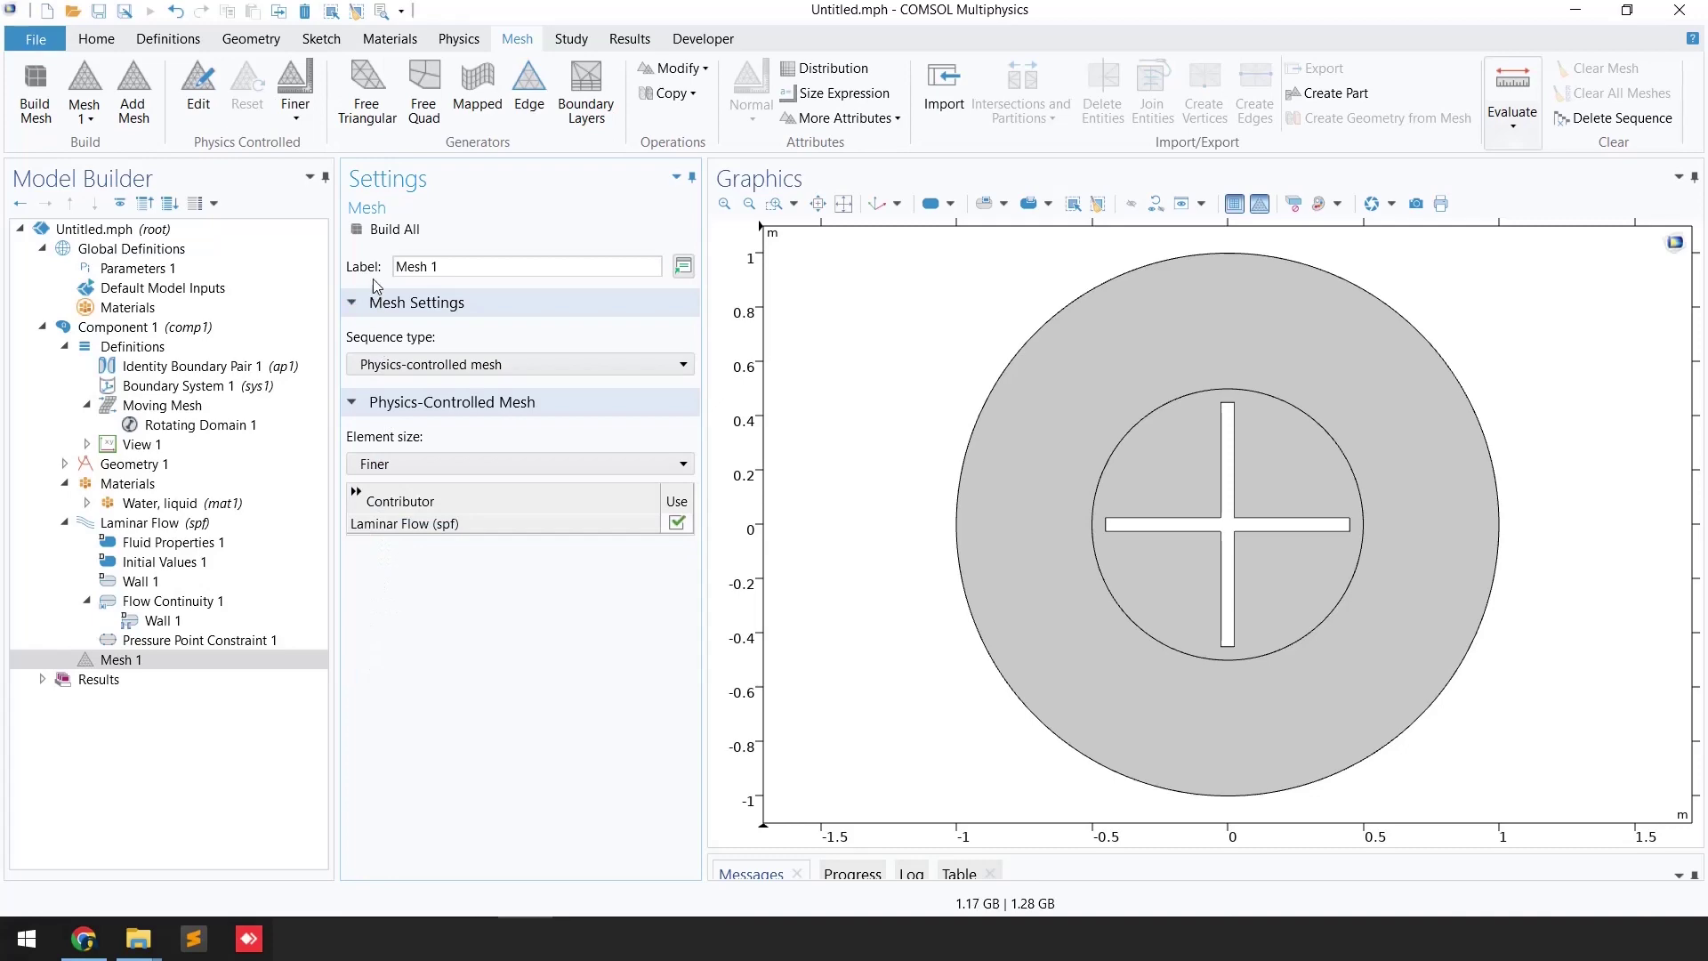
click(385, 231)
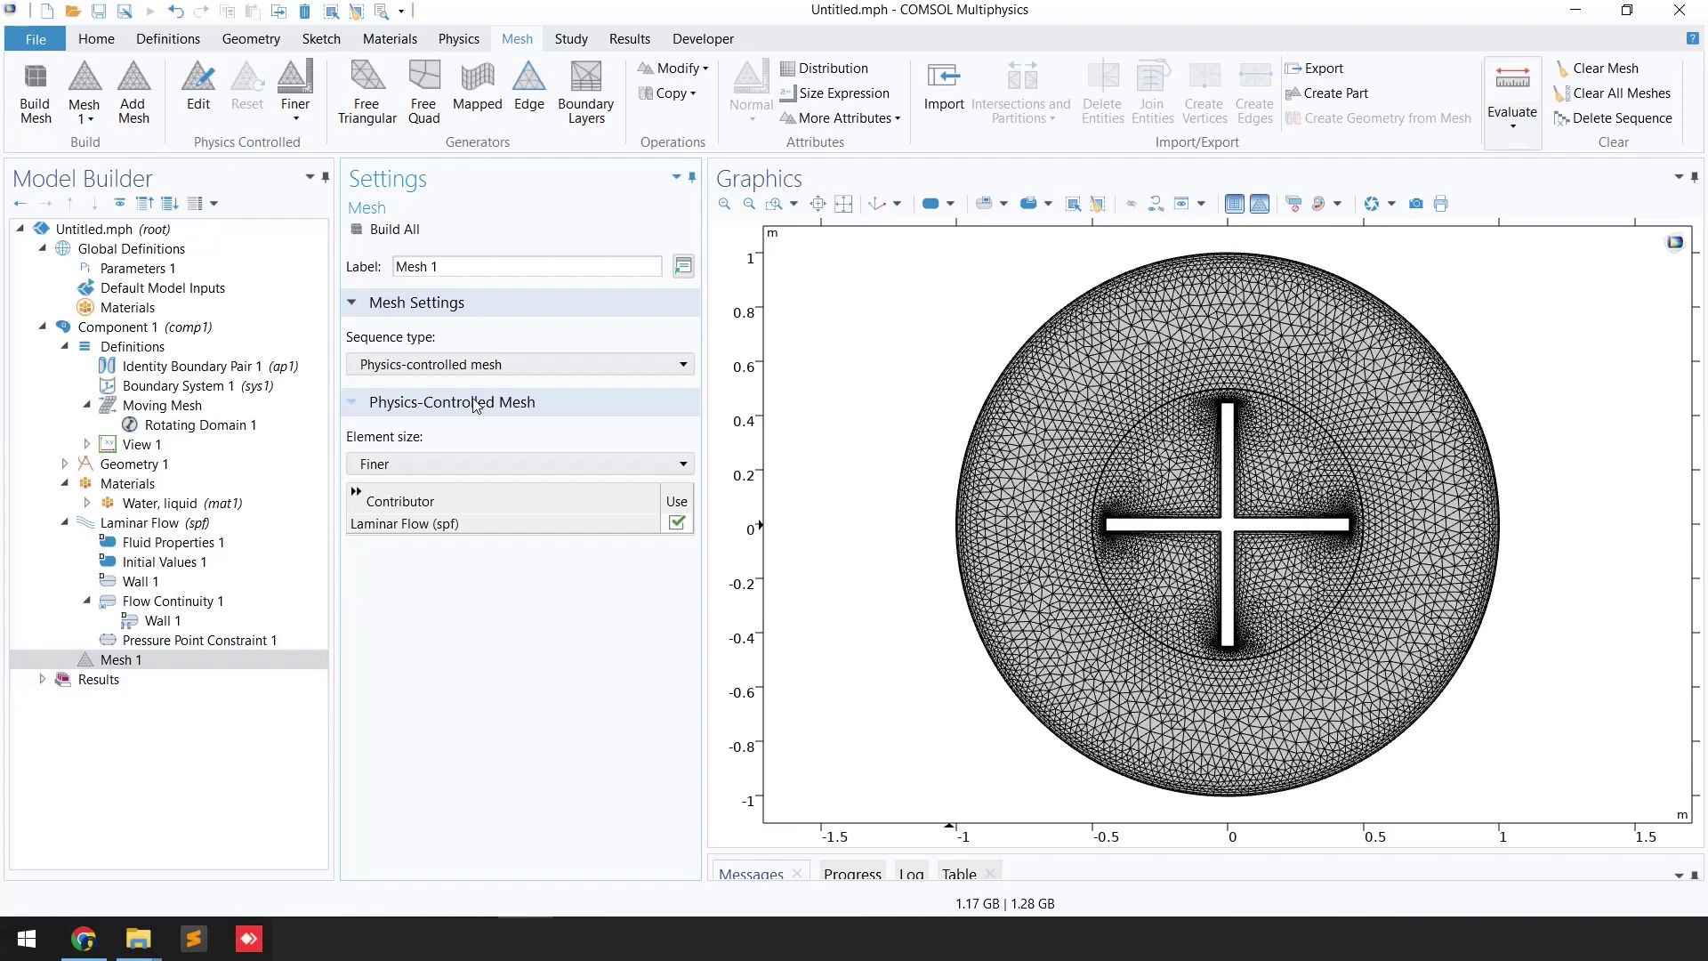
click(571, 39)
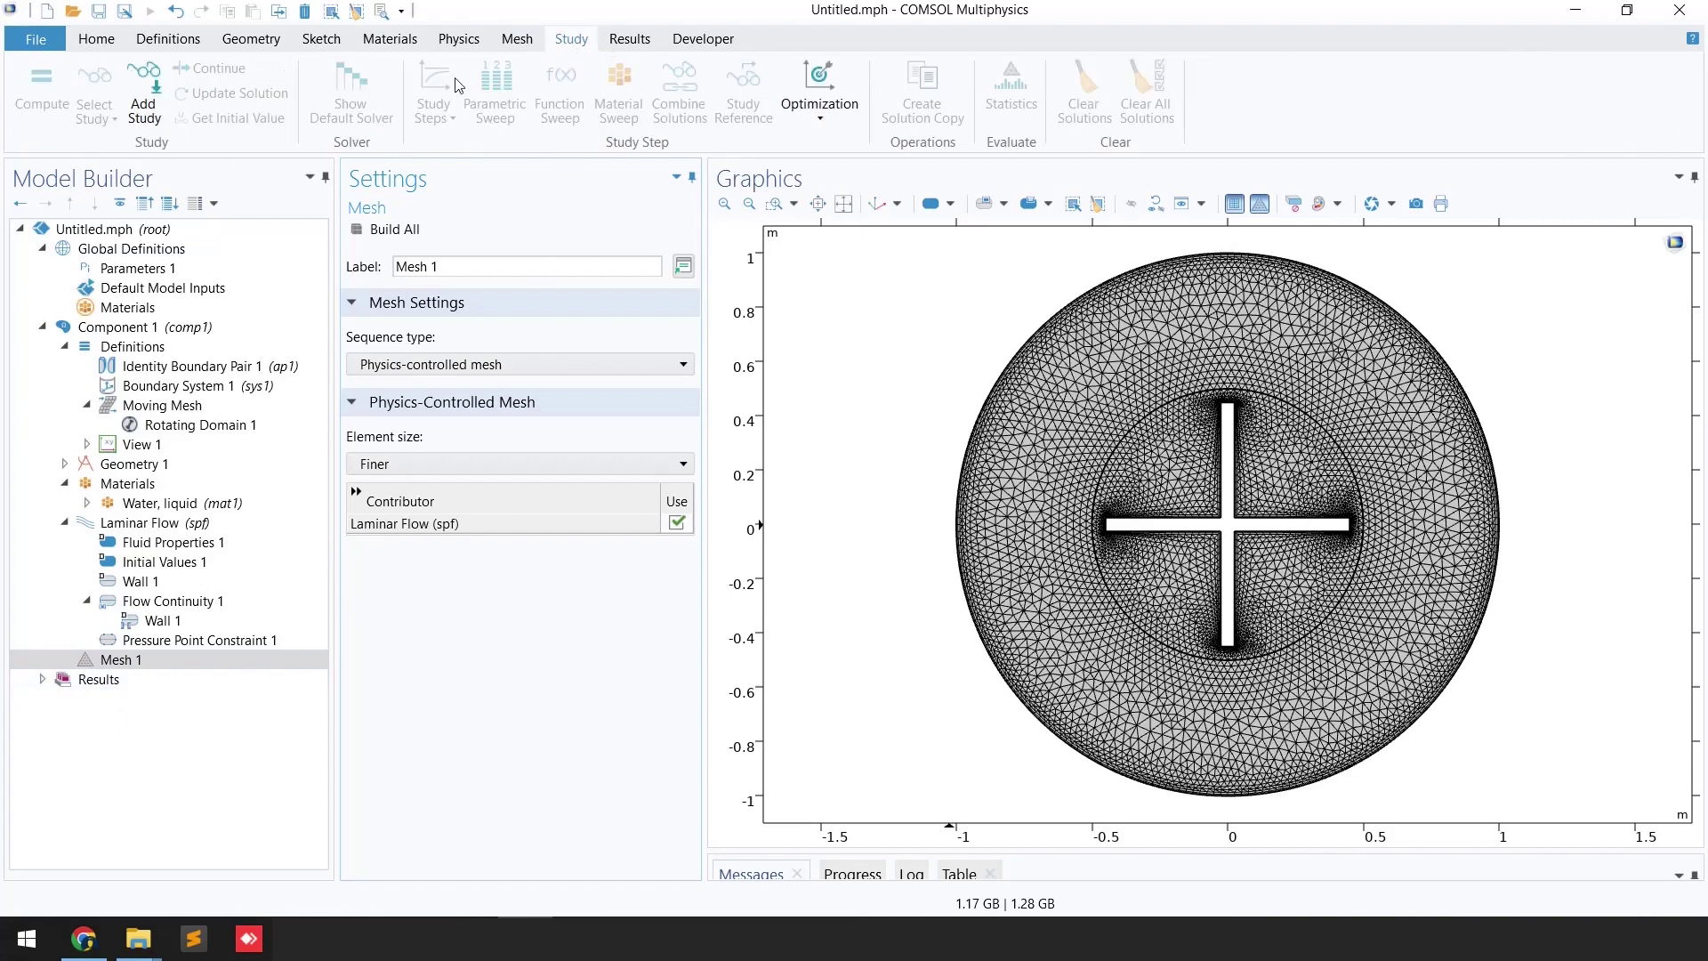
Add a Time Dependent study to the model
click(144, 109)
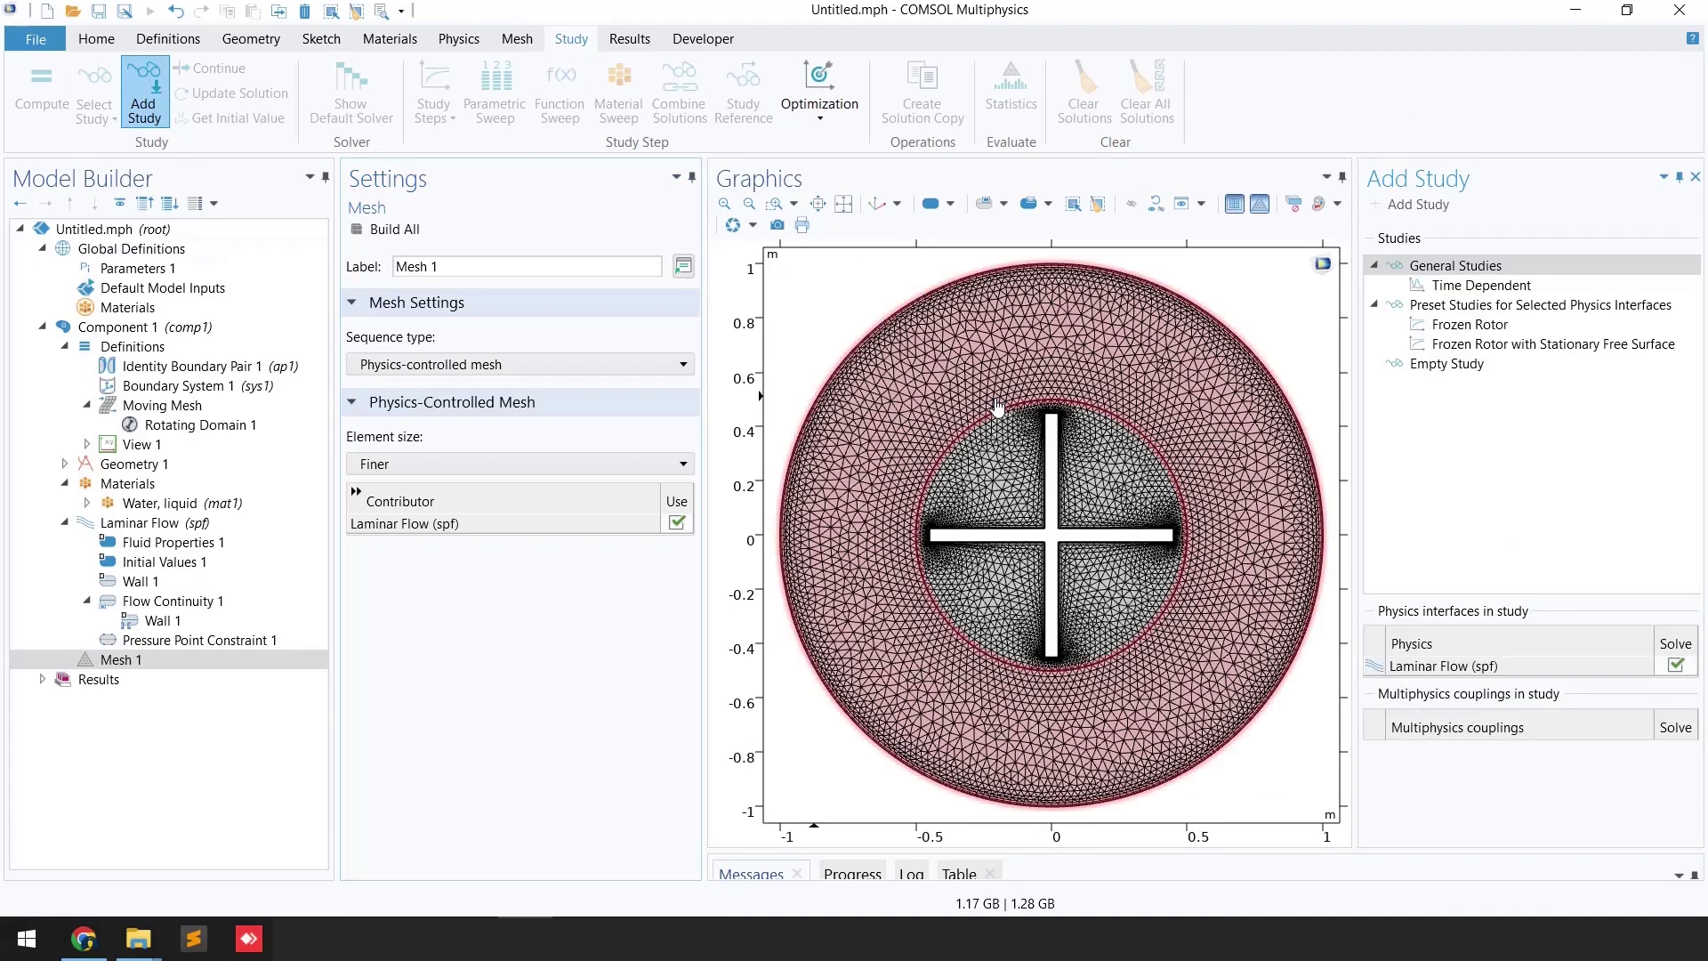
click(1476, 287)
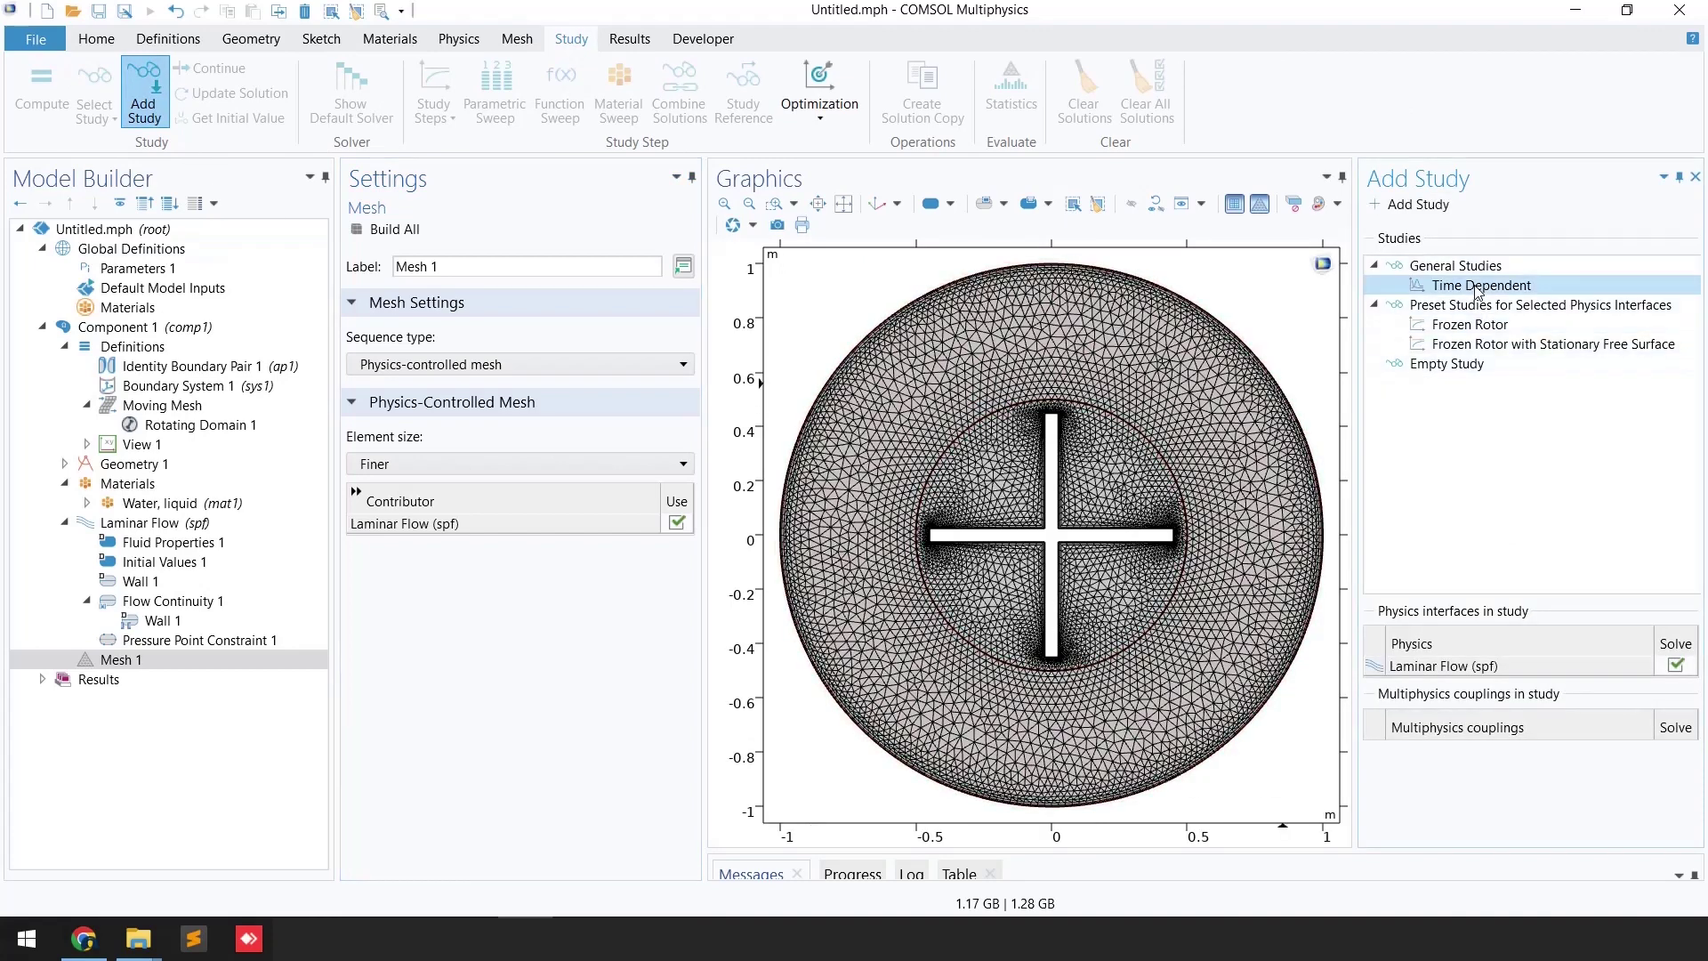
double_click(1476, 286)
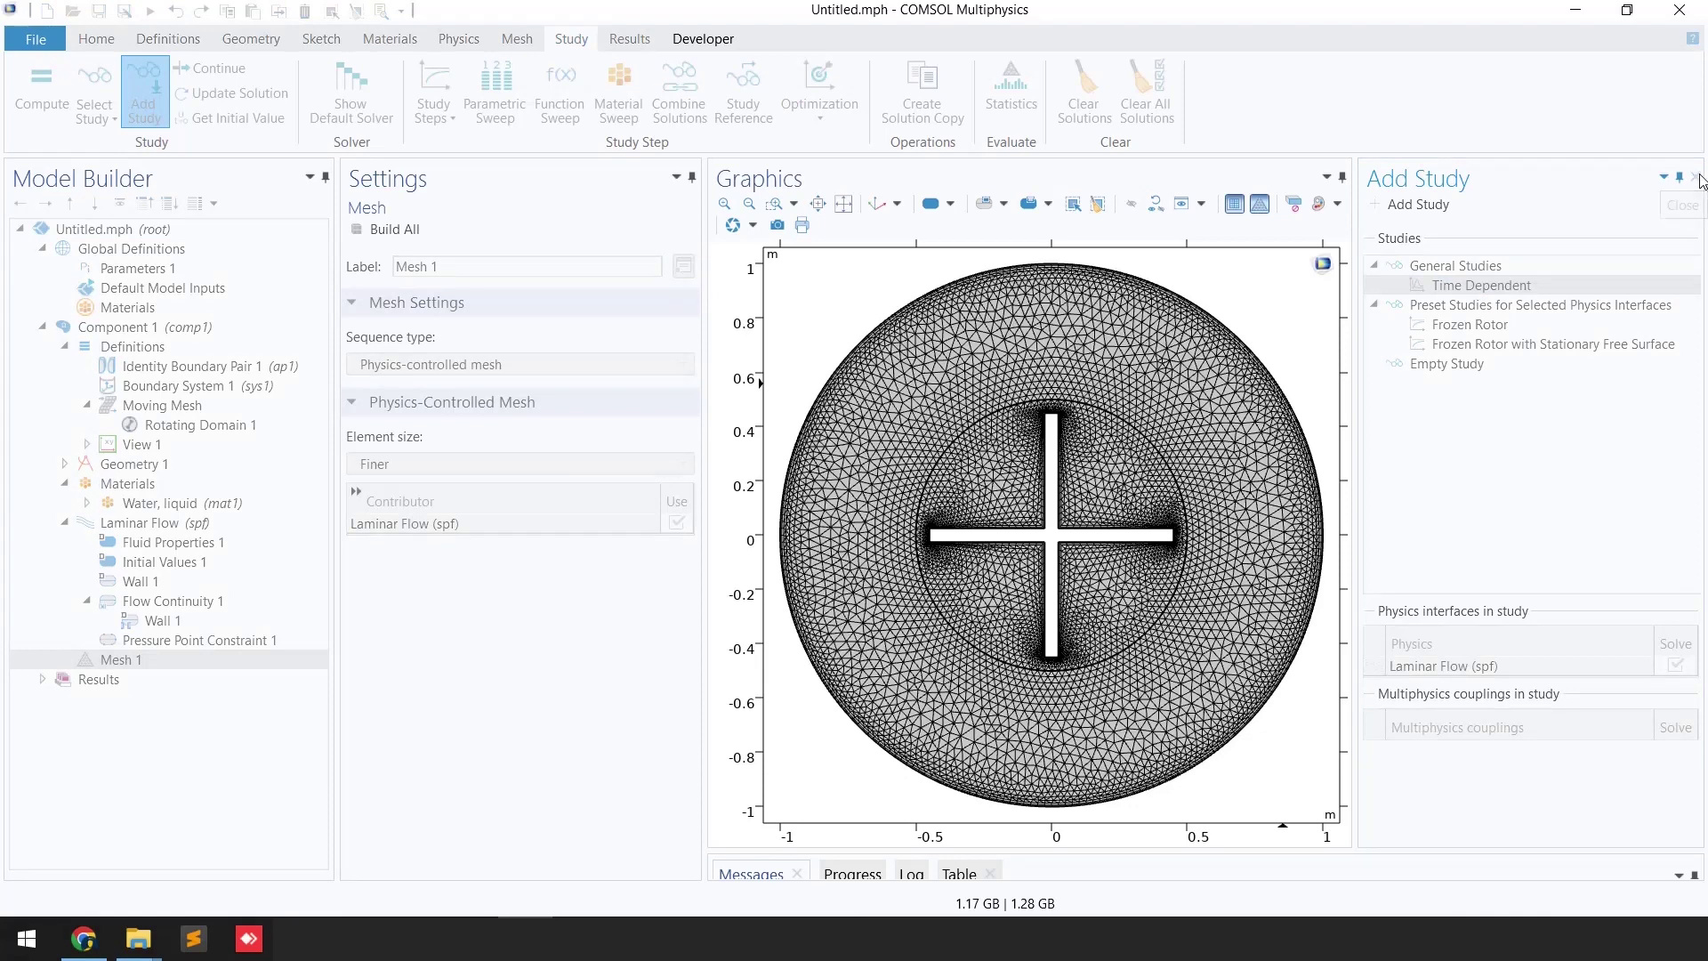
Set output times to range(0,1,50) s and expand Results While Solving
click(507, 372)
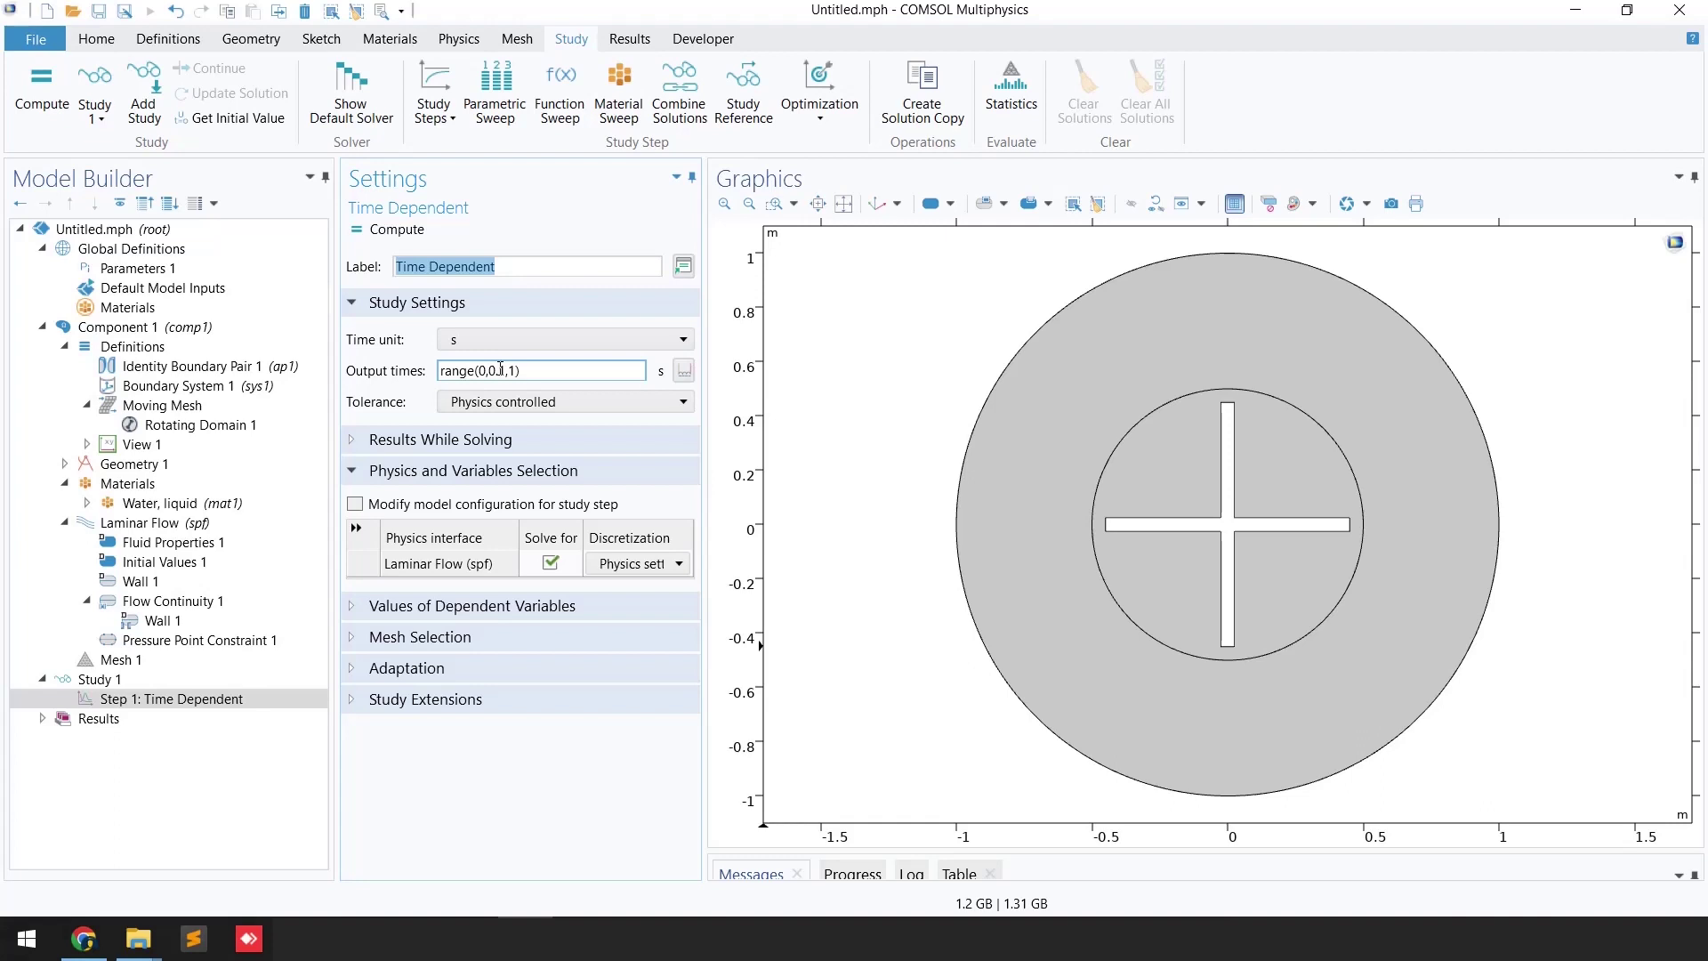
click(684, 372)
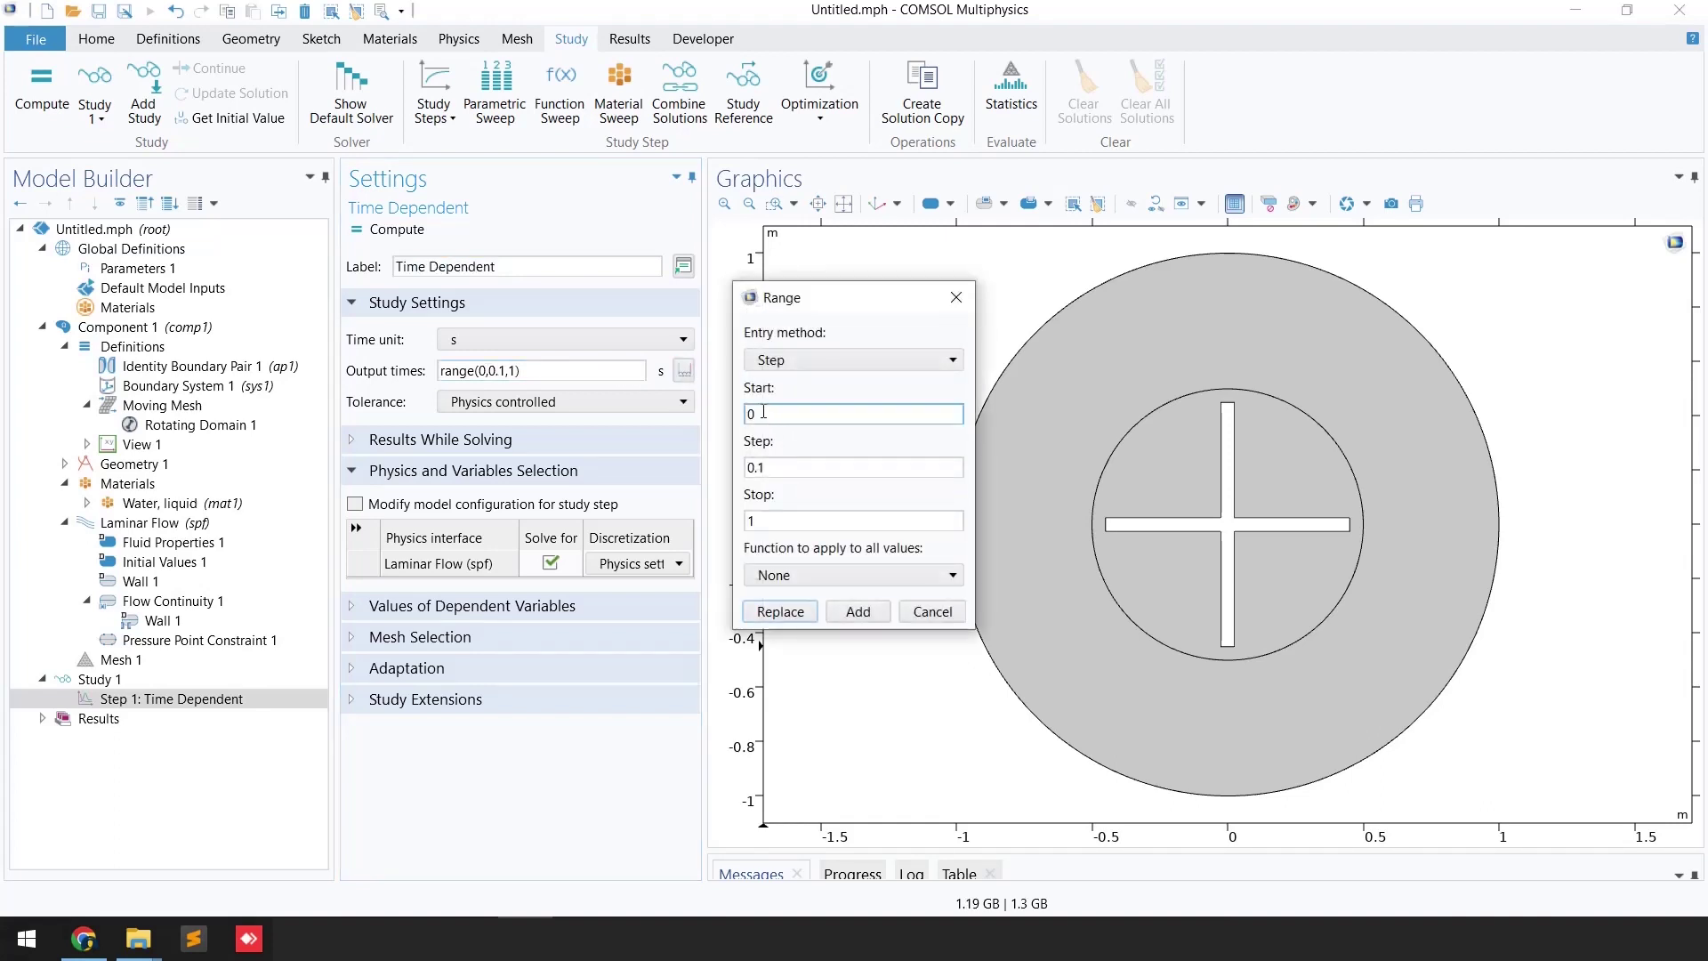
drag(780, 518, 696, 522)
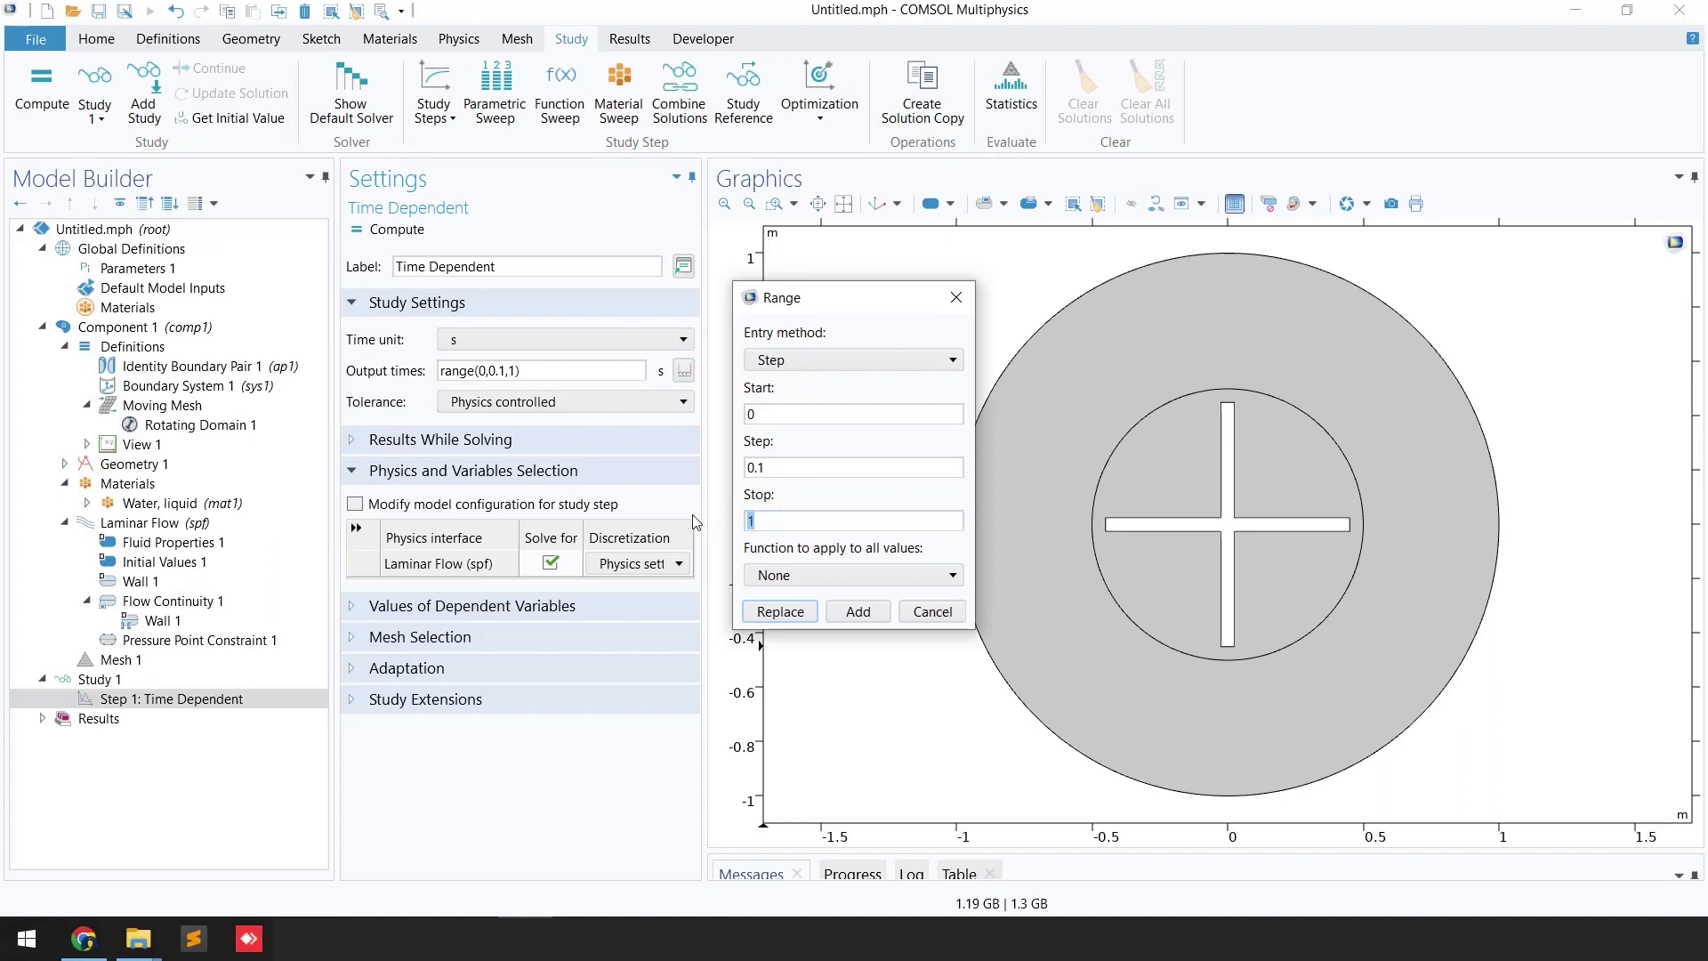
key(shift+Tab)
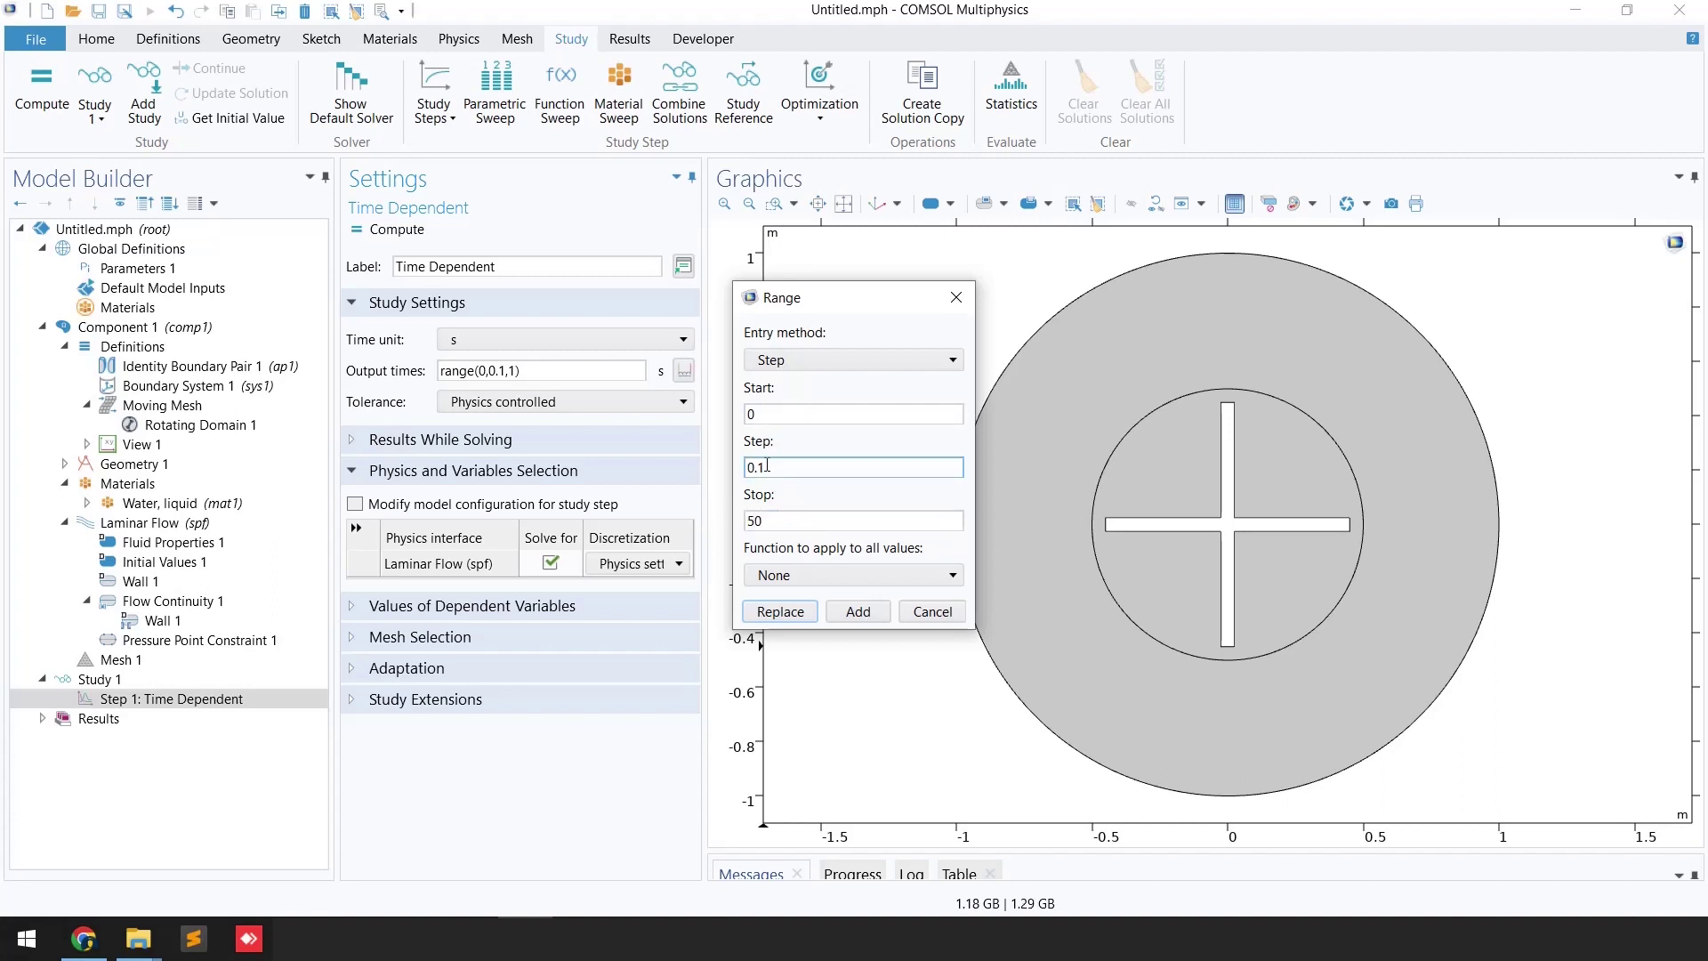
text(1)
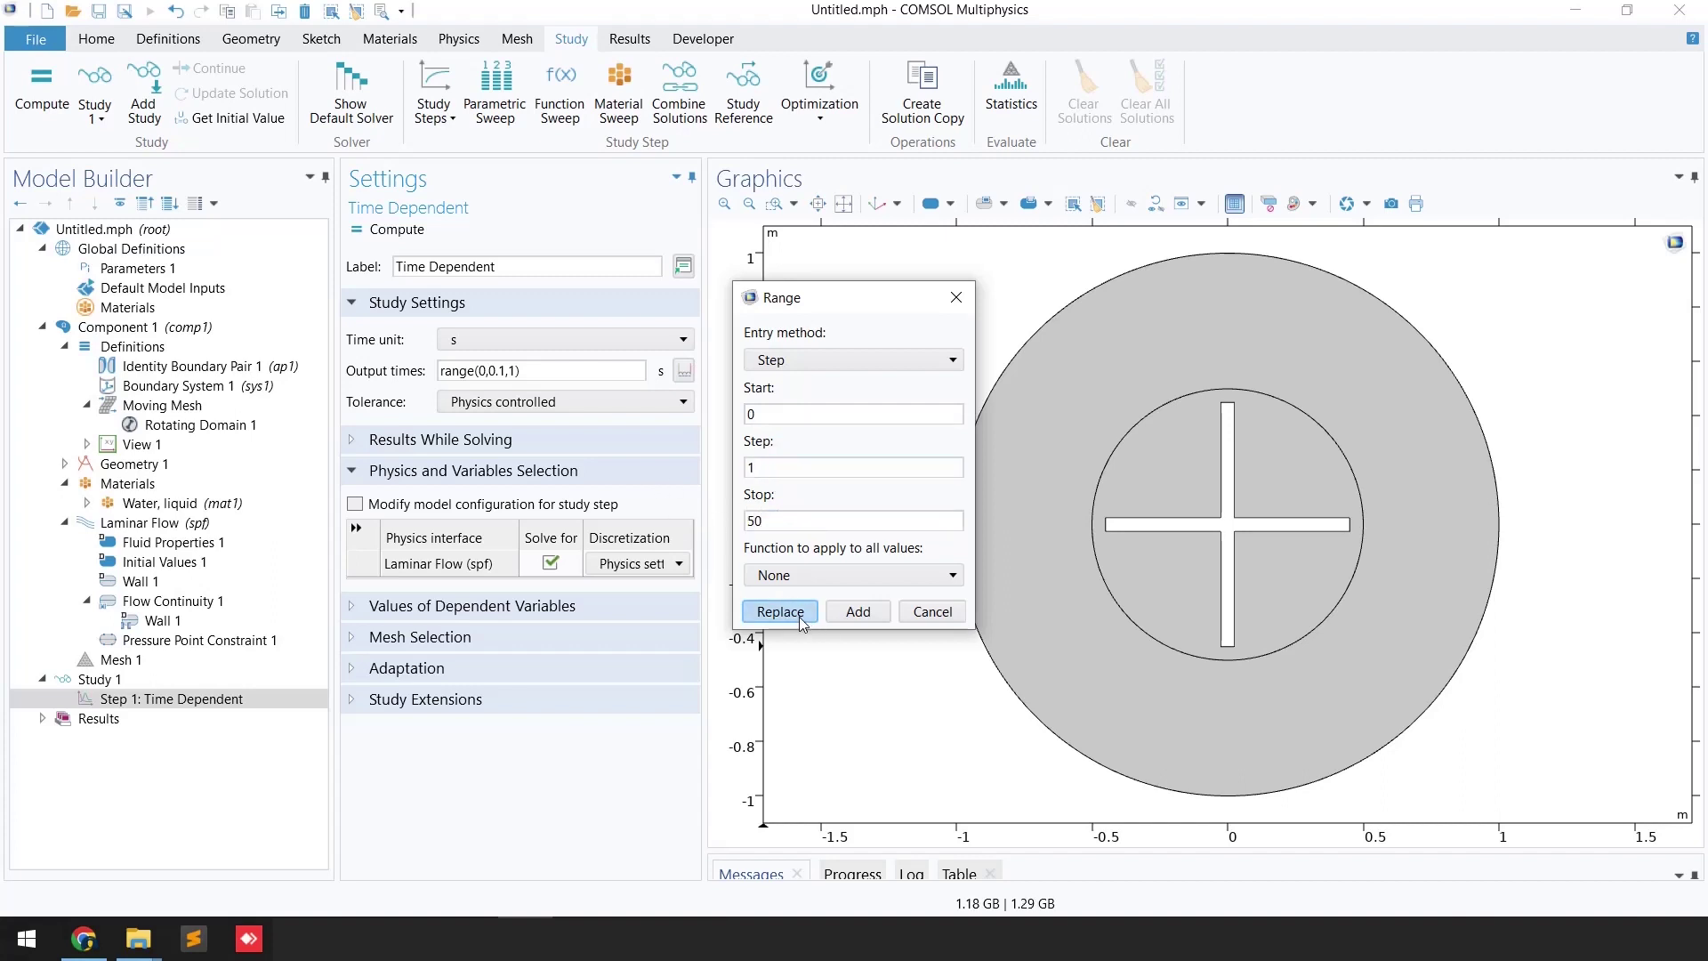
click(779, 612)
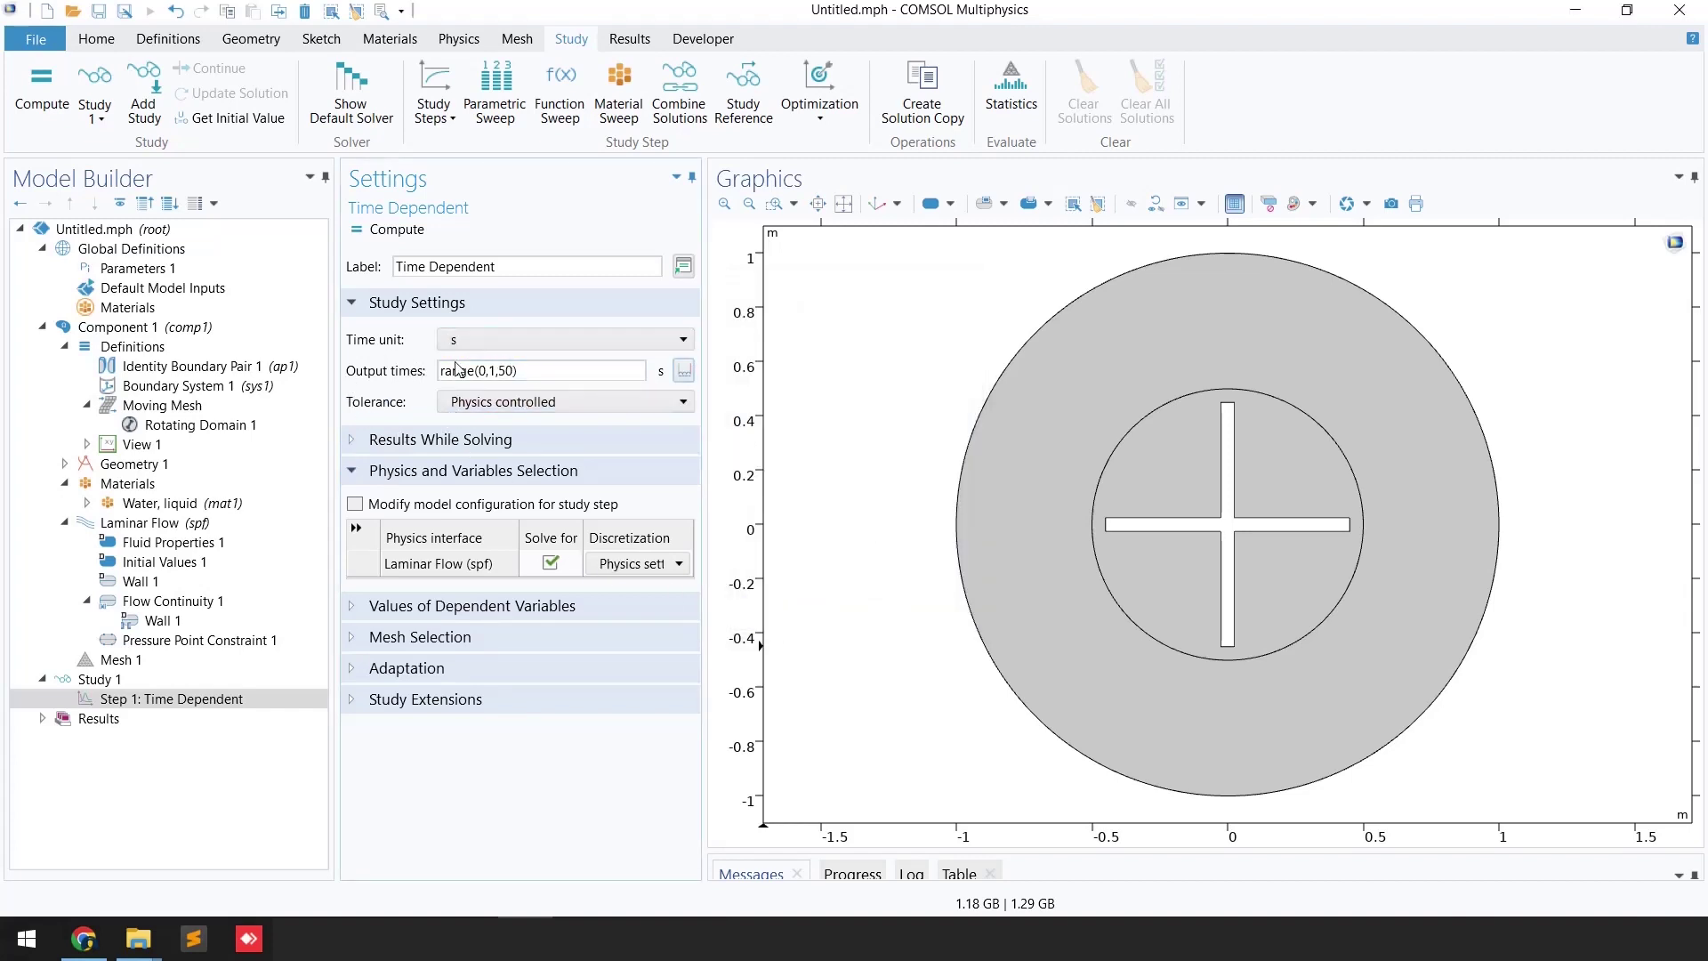
click(99, 719)
click(89, 700)
click(391, 441)
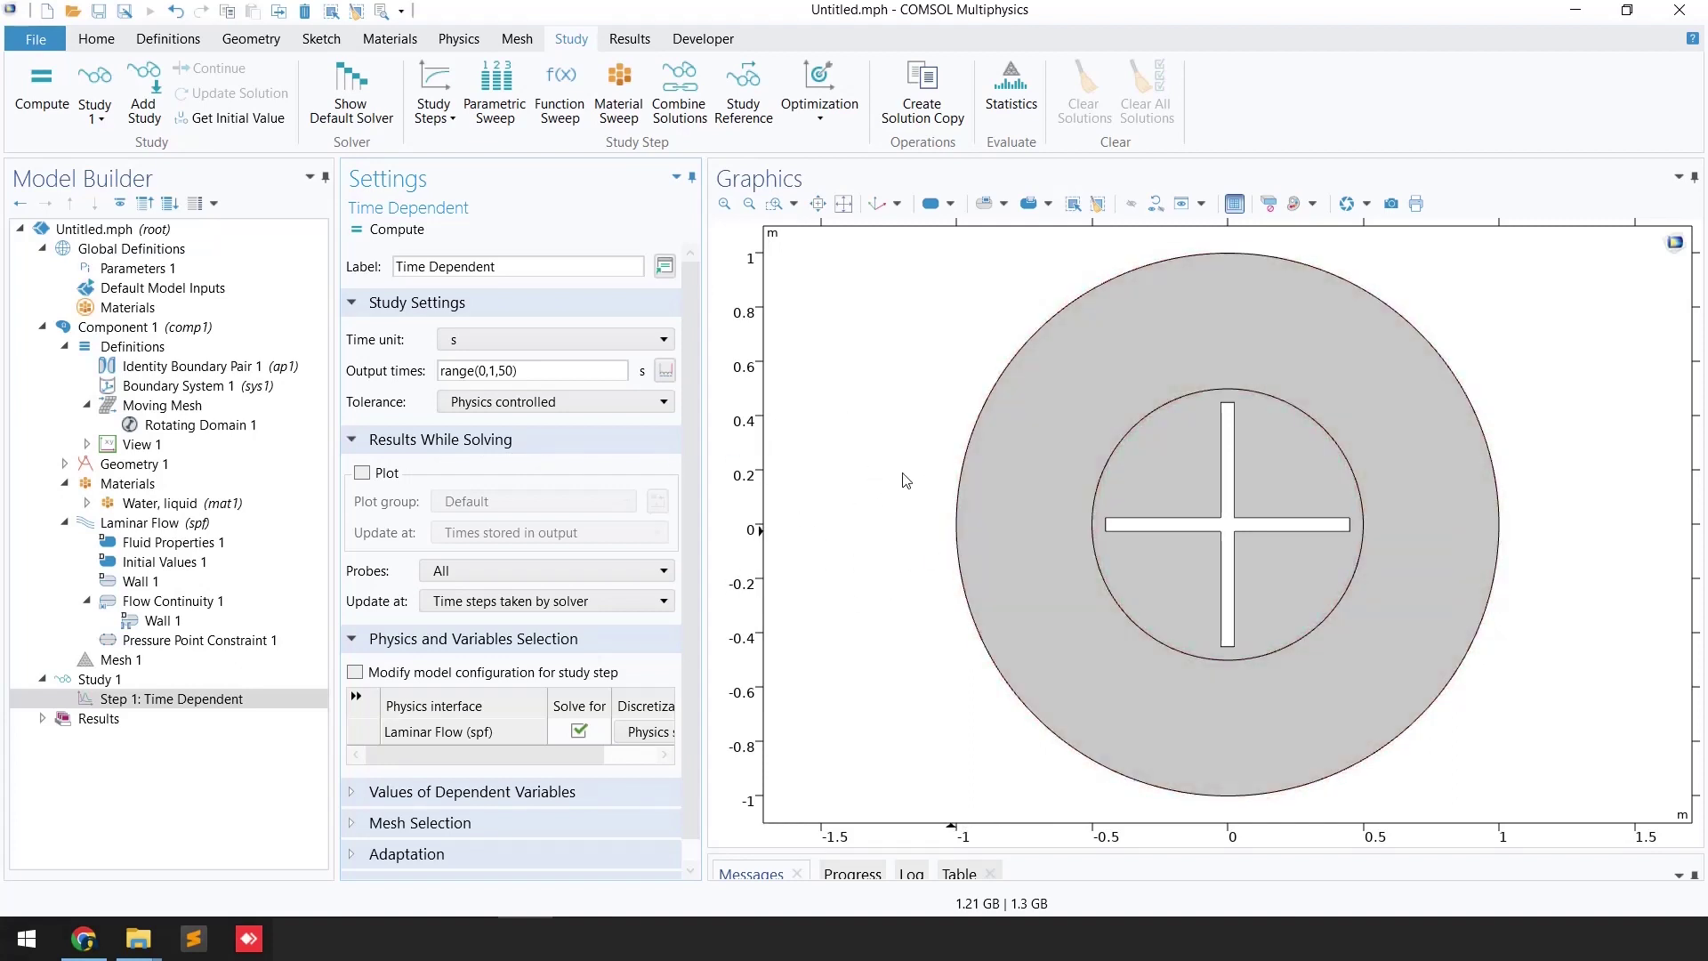
Enable plotting while solving, compute Study 1, and view the convergence plots during the solve
click(362, 474)
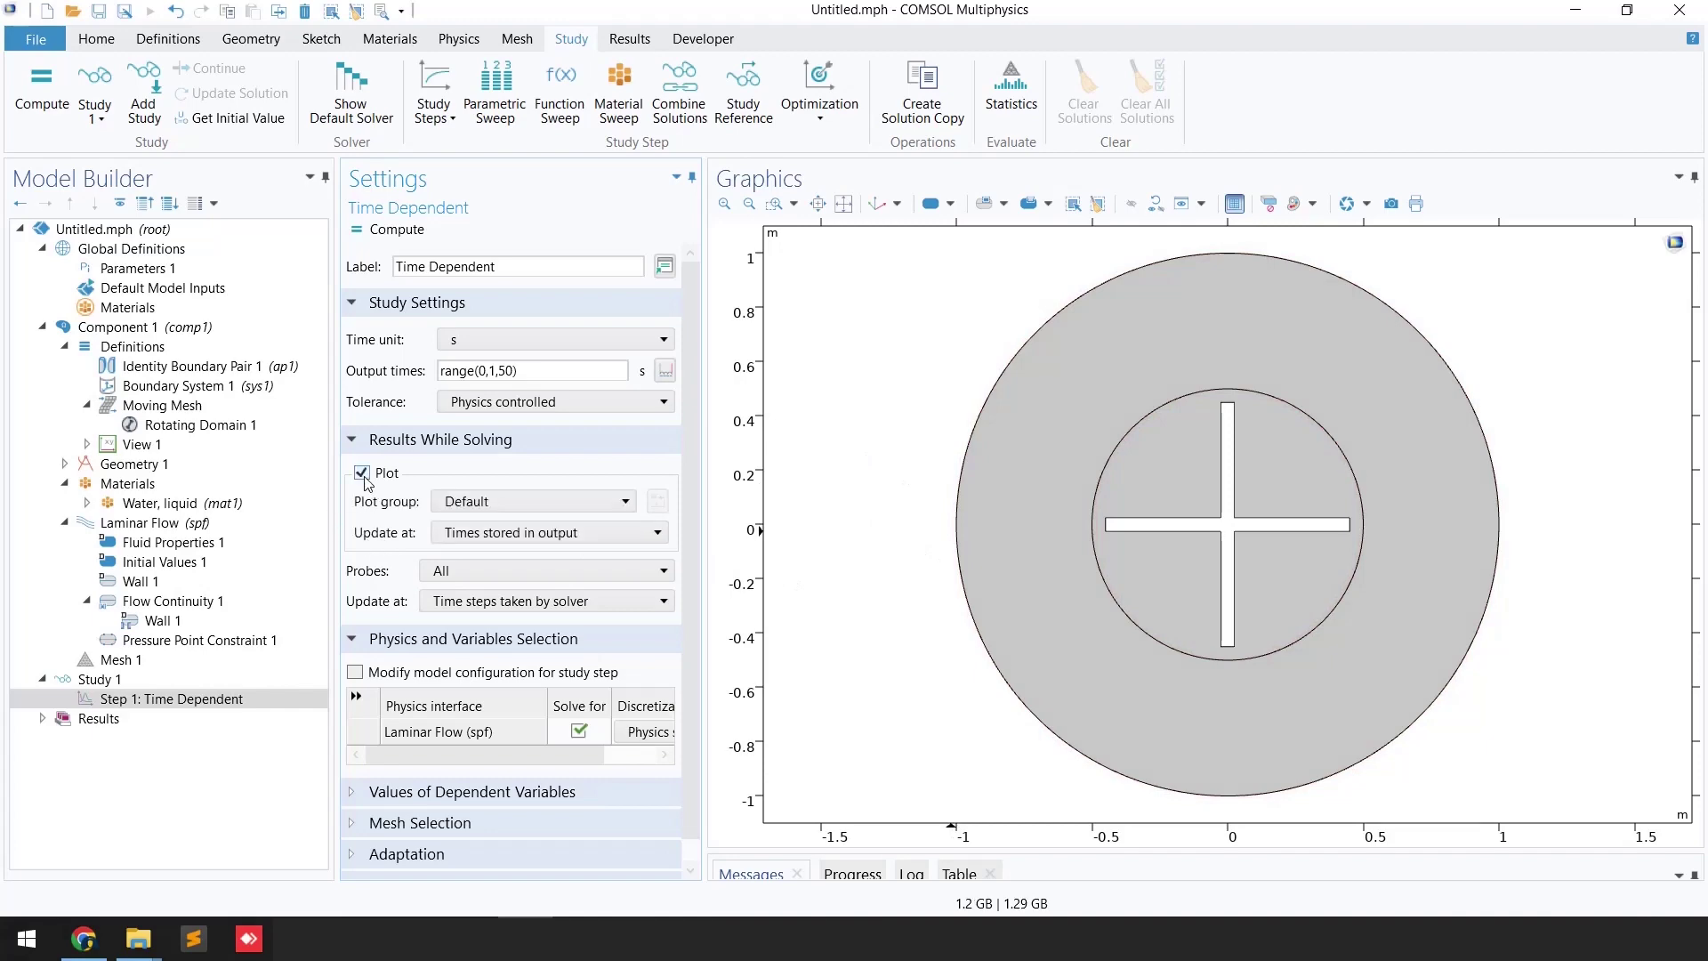
click(397, 230)
drag(1054, 663, 1050, 658)
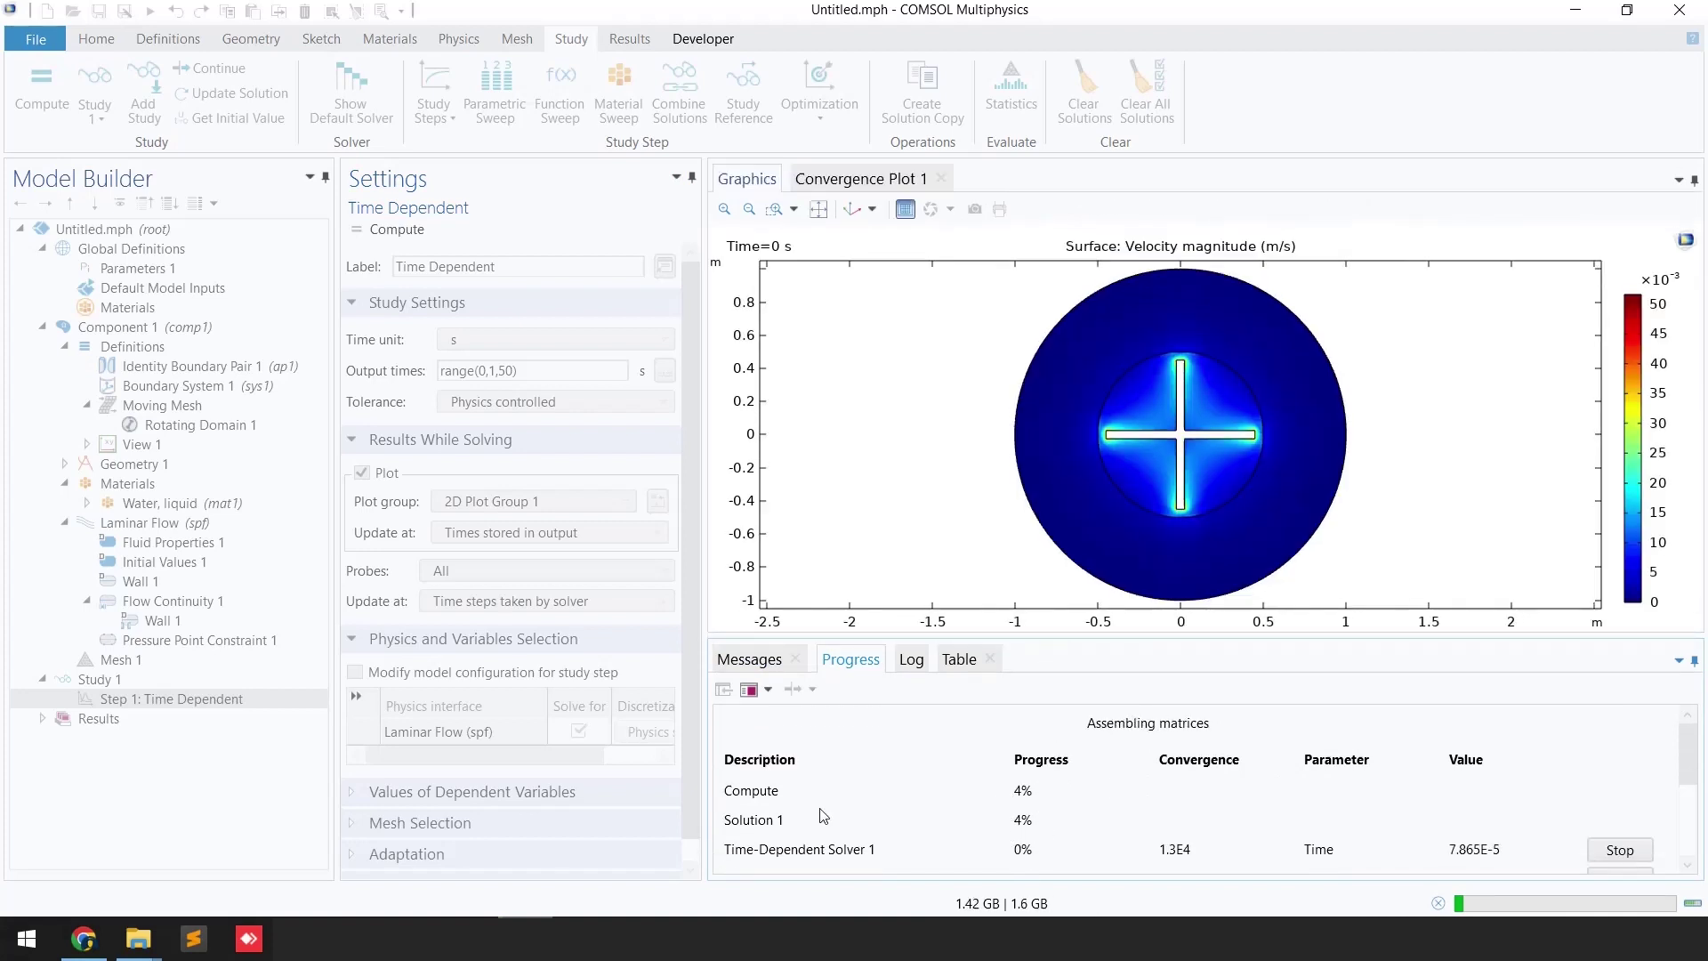
click(872, 187)
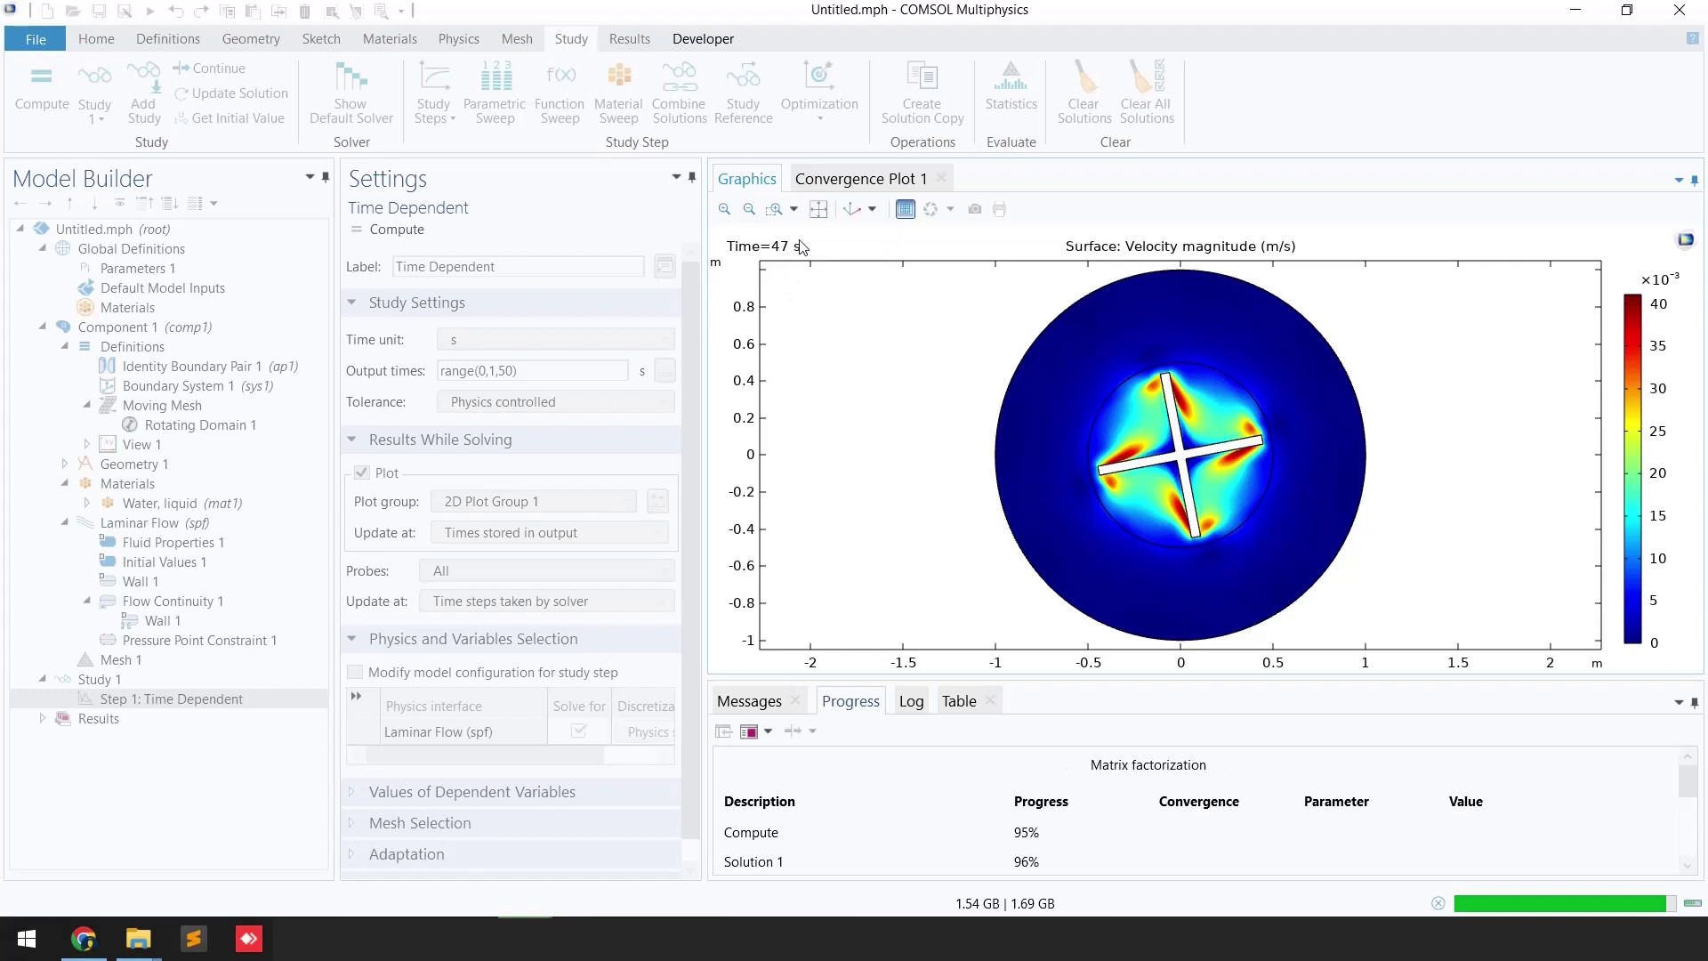
click(837, 180)
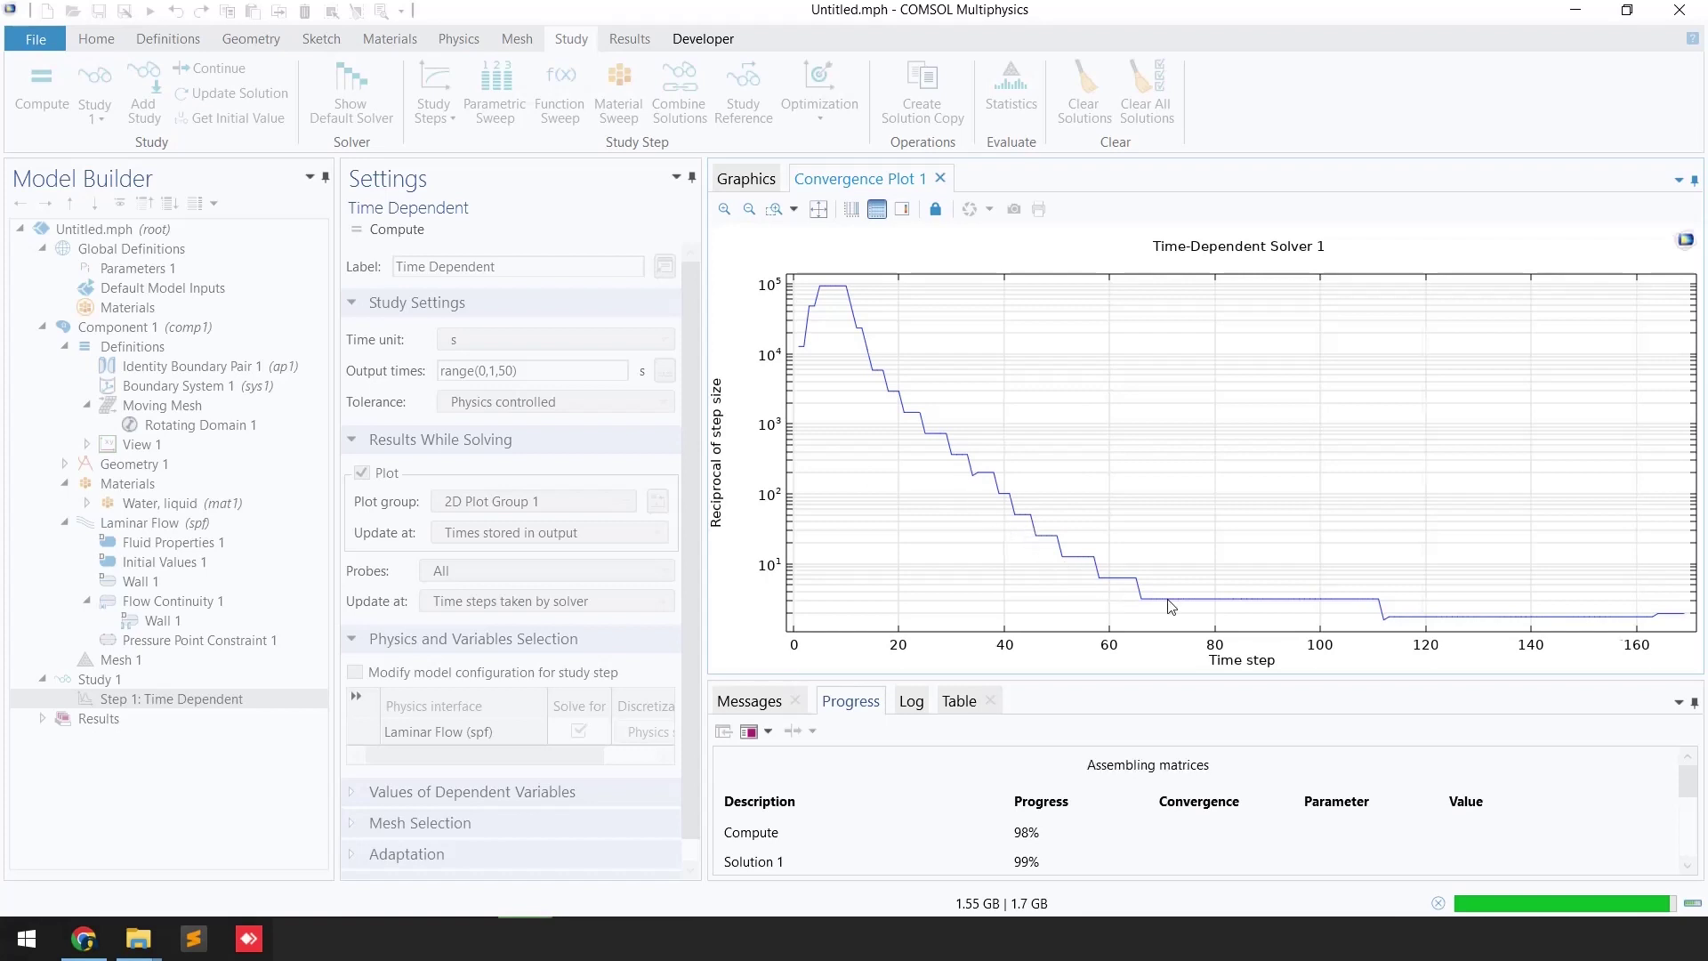
click(746, 178)
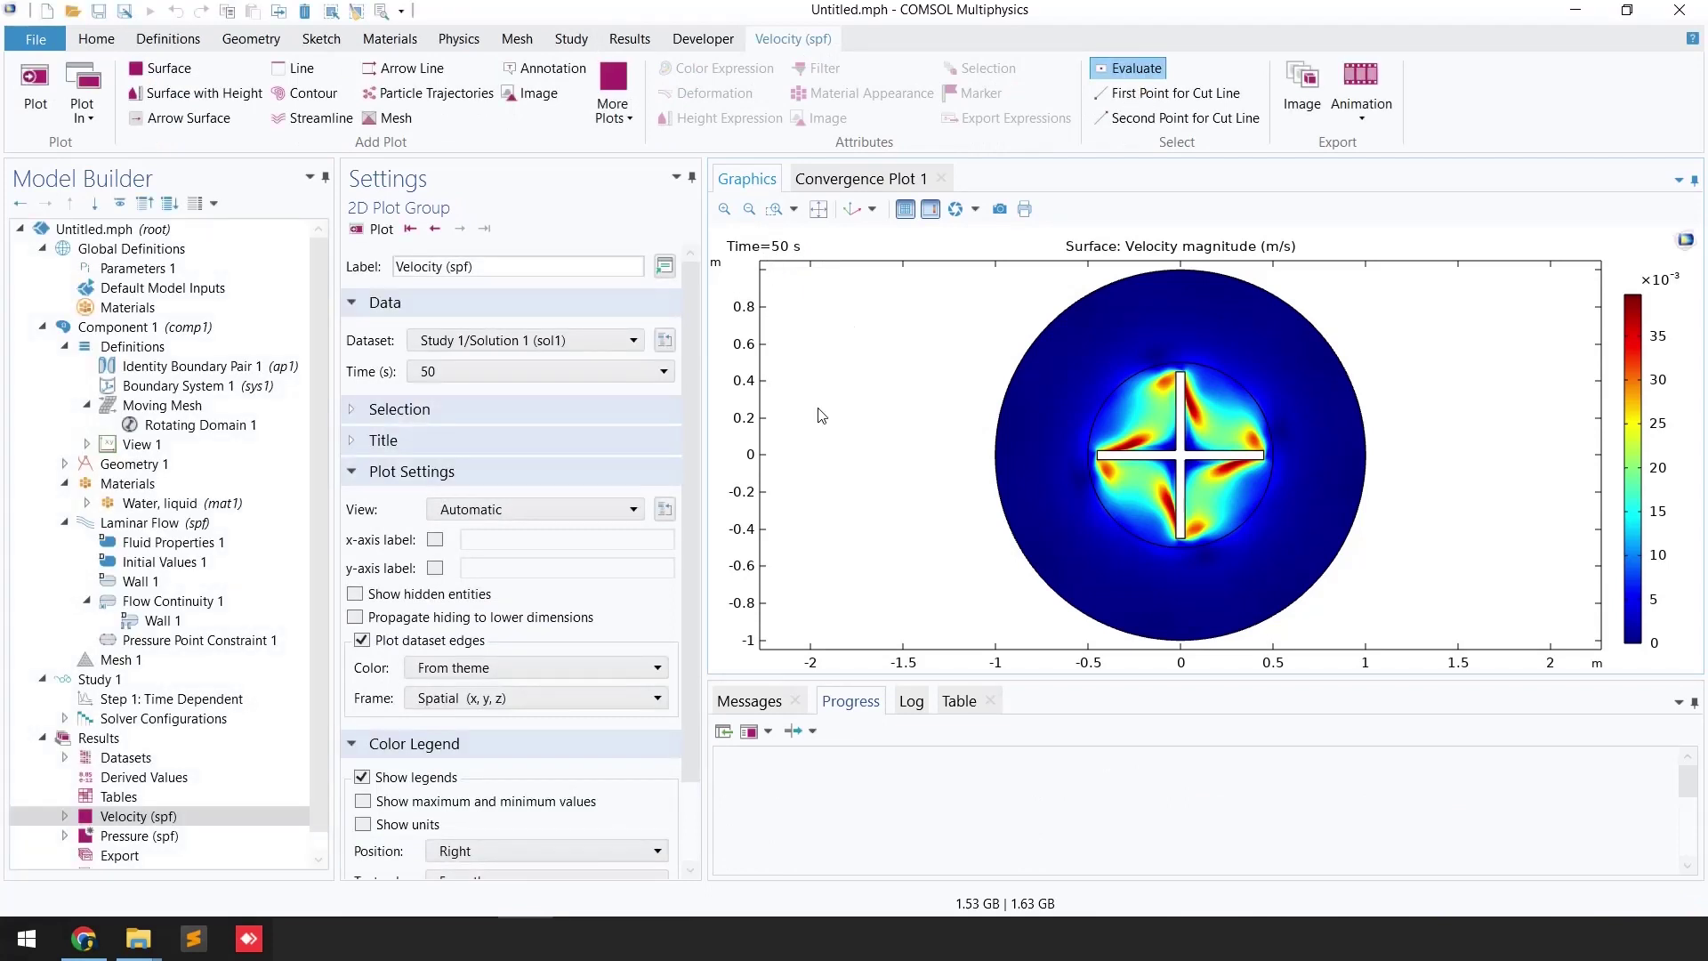
Inspect the Pressure (spf) plot, then return to the Velocity (spf) plot
scroll(124, 783, down, 1)
click(65, 797)
scroll(71, 805, down, 1)
click(102, 817)
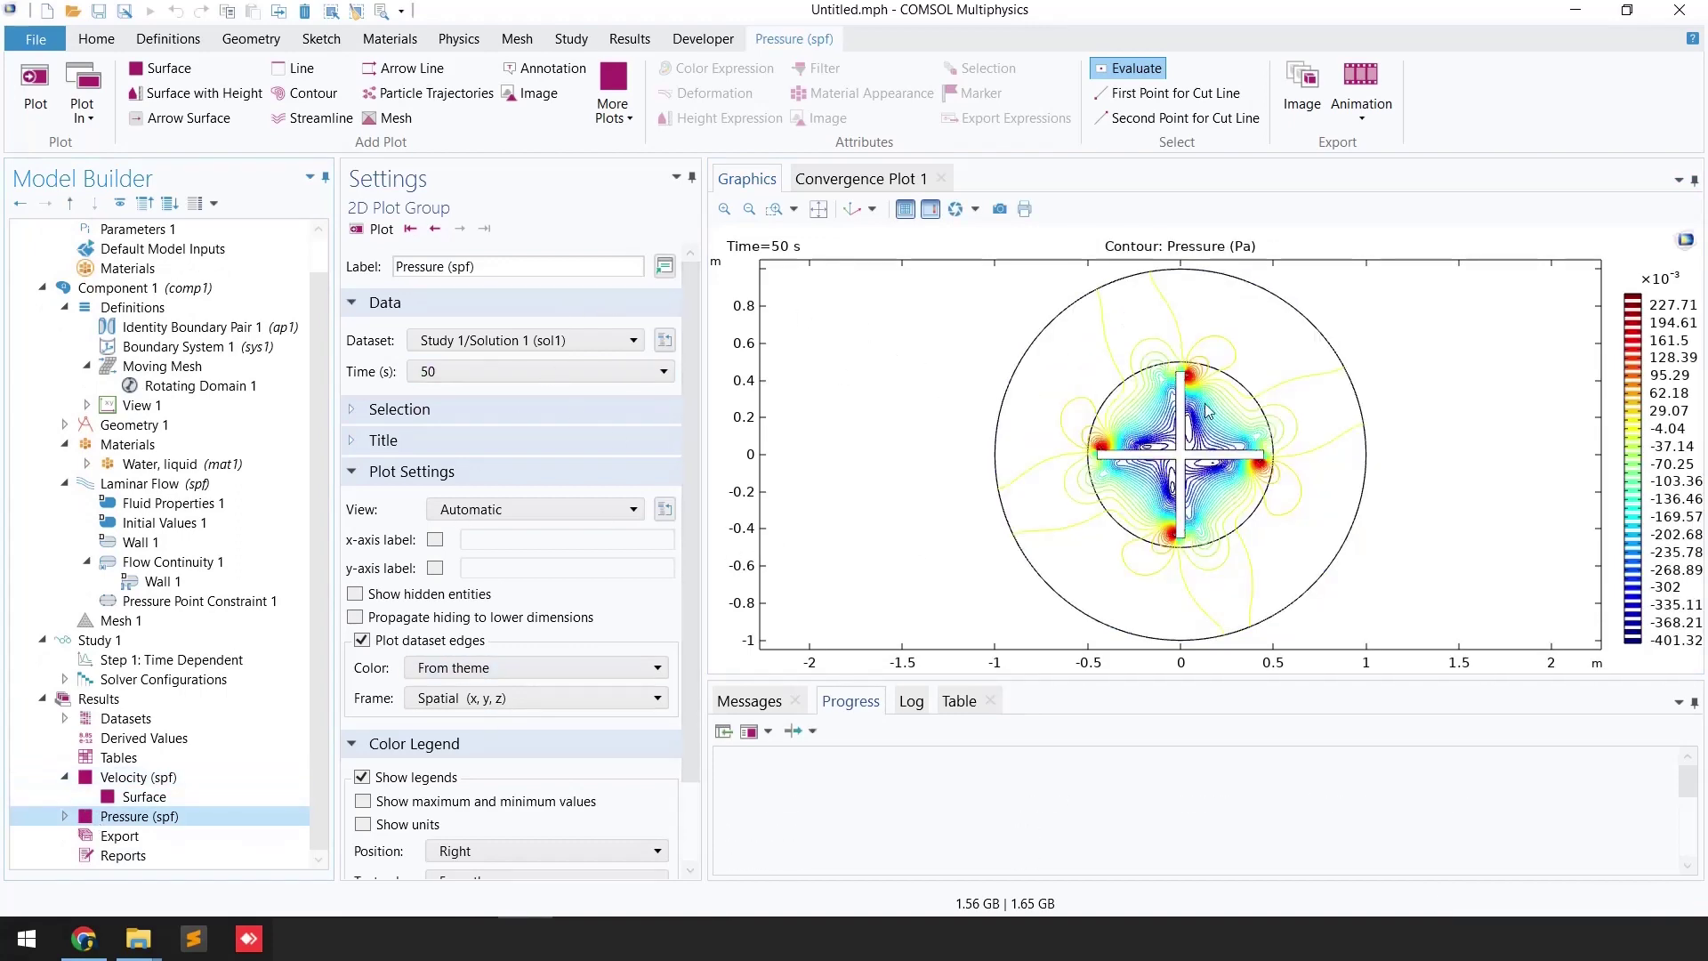
click(125, 779)
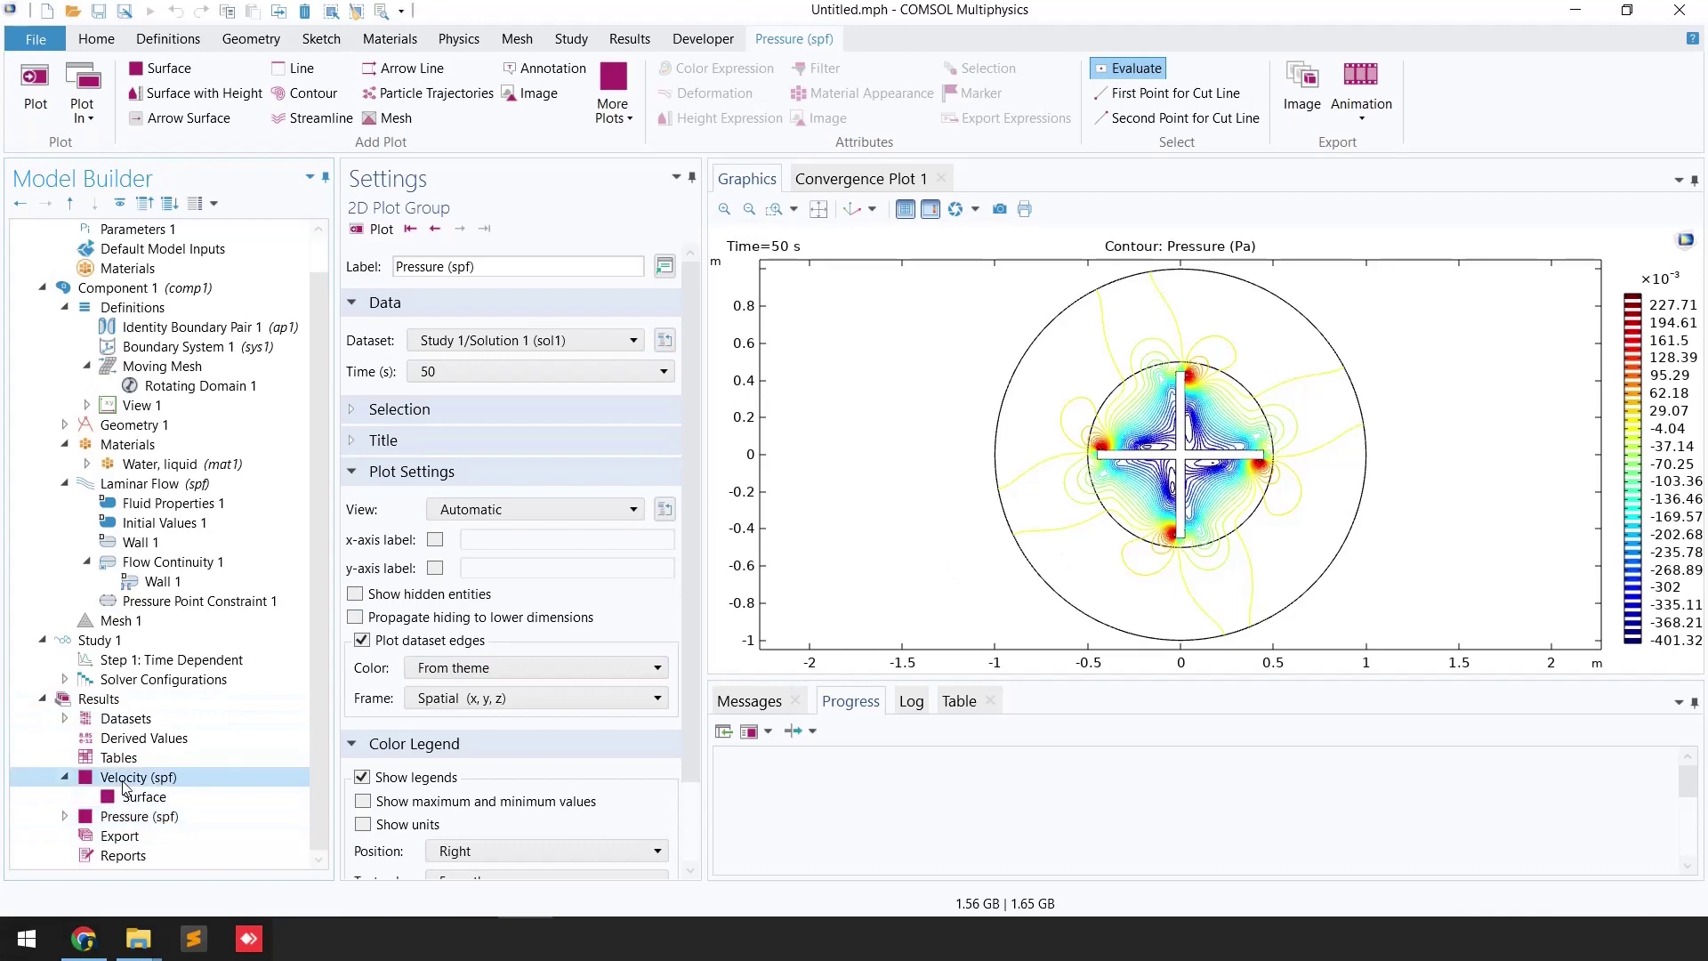
Step the velocity plot forward and back through the solved times from 0 s, ending at Time=34 s
click(410, 229)
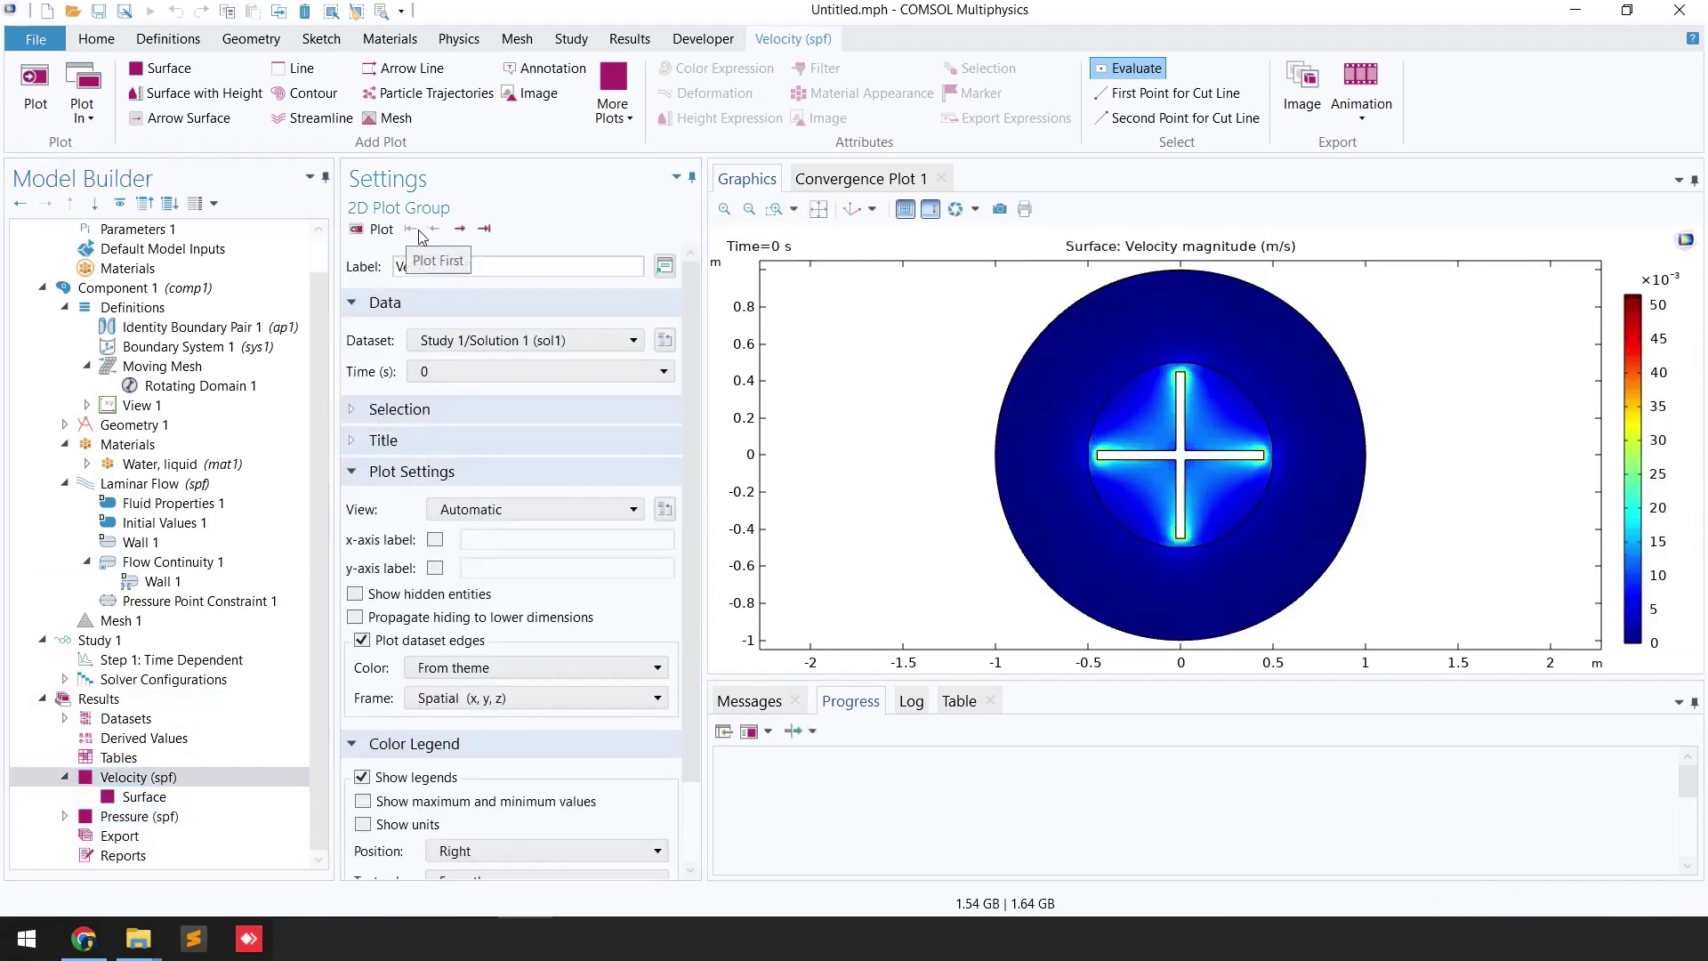
click(460, 230)
click(459, 230)
click(460, 229)
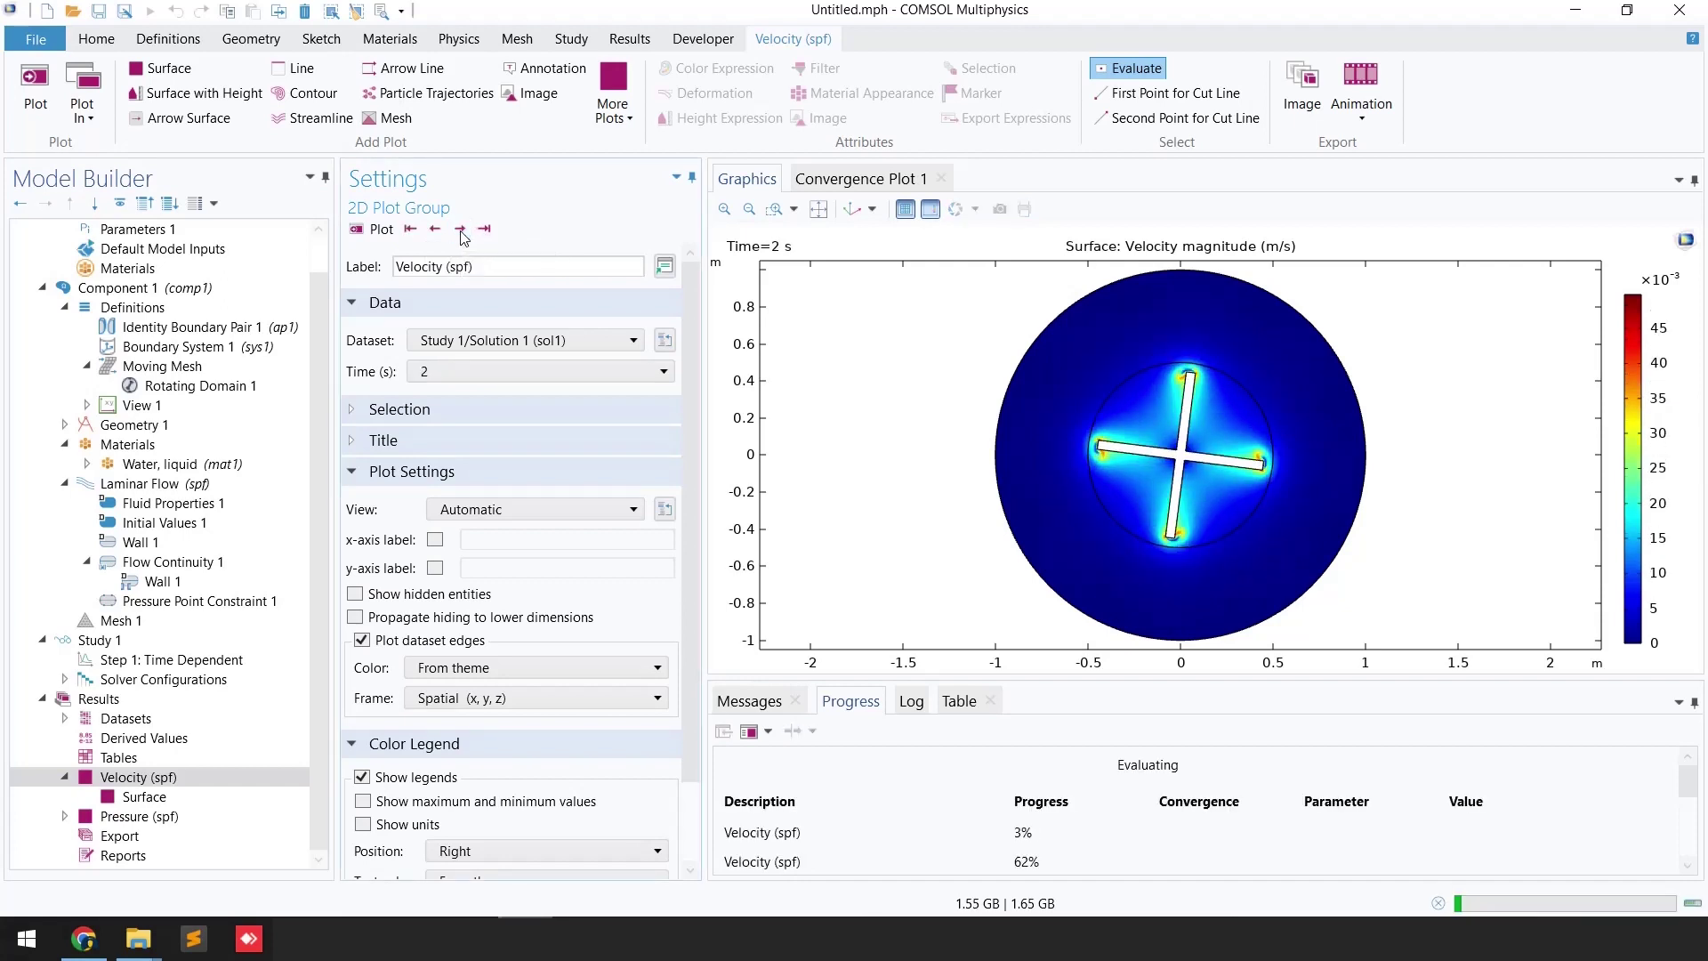
click(460, 230)
click(460, 230)
click(460, 229)
click(460, 230)
click(459, 230)
click(459, 230)
click(460, 230)
click(460, 229)
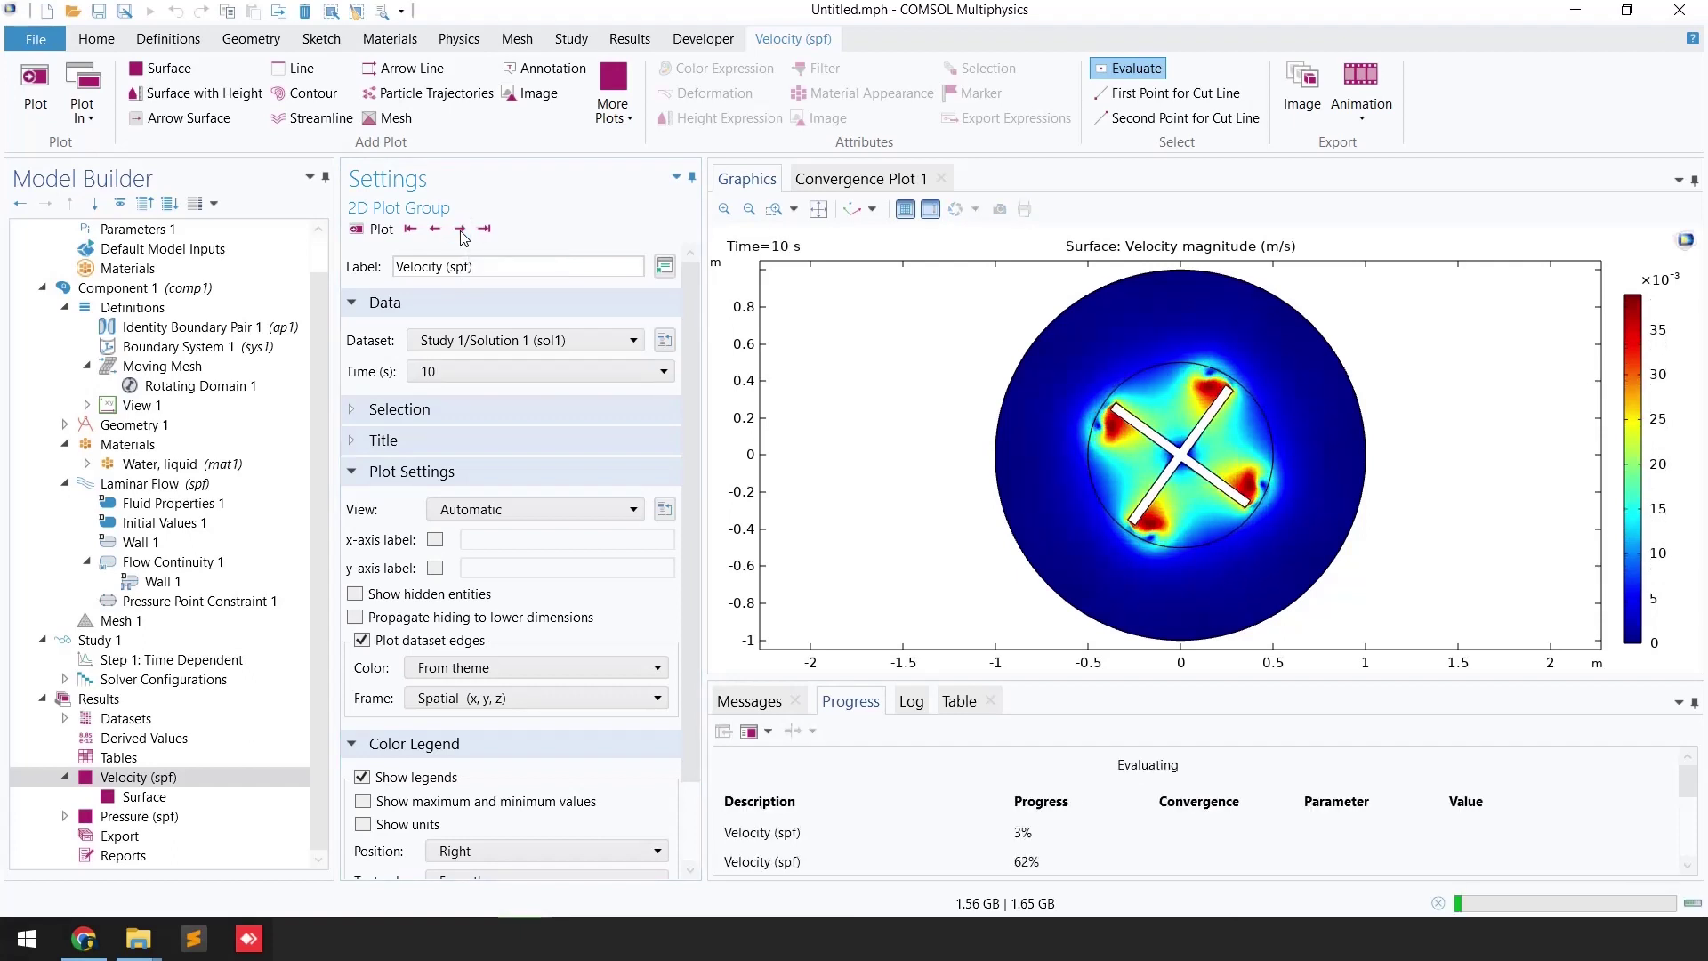
click(460, 230)
click(460, 230)
click(460, 230)
click(460, 230)
click(460, 229)
click(460, 229)
click(460, 229)
click(460, 230)
click(460, 229)
click(460, 230)
click(460, 230)
click(460, 229)
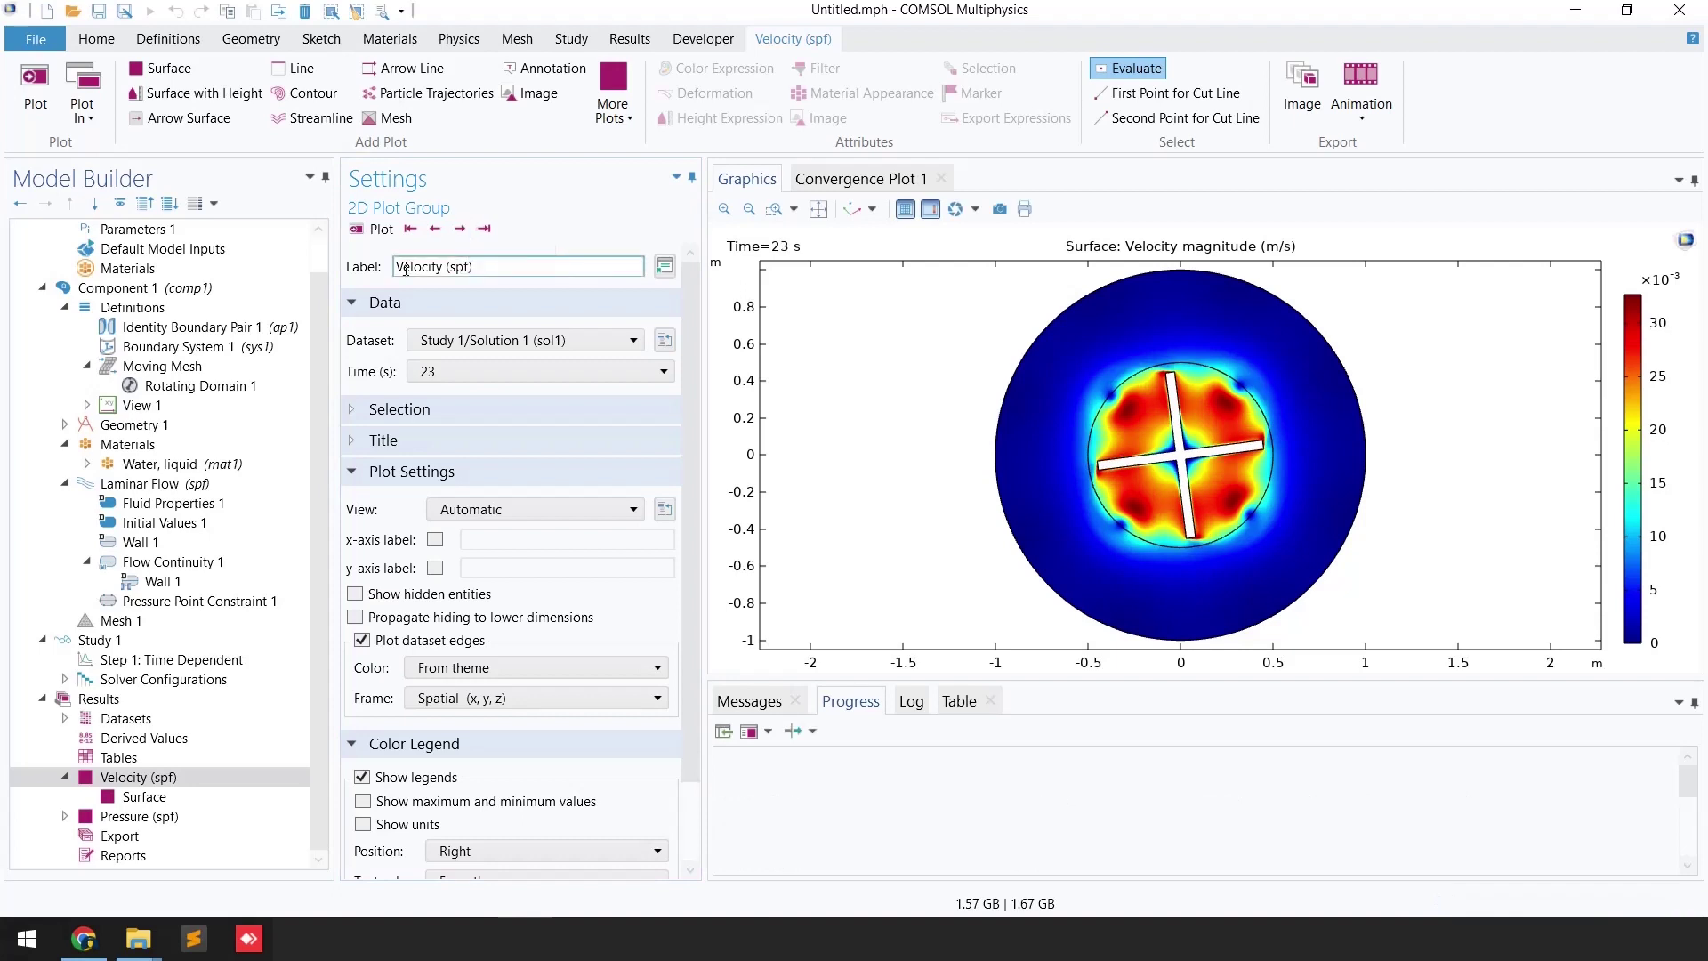
click(434, 230)
click(435, 229)
click(433, 233)
click(433, 234)
click(434, 233)
click(434, 233)
click(484, 229)
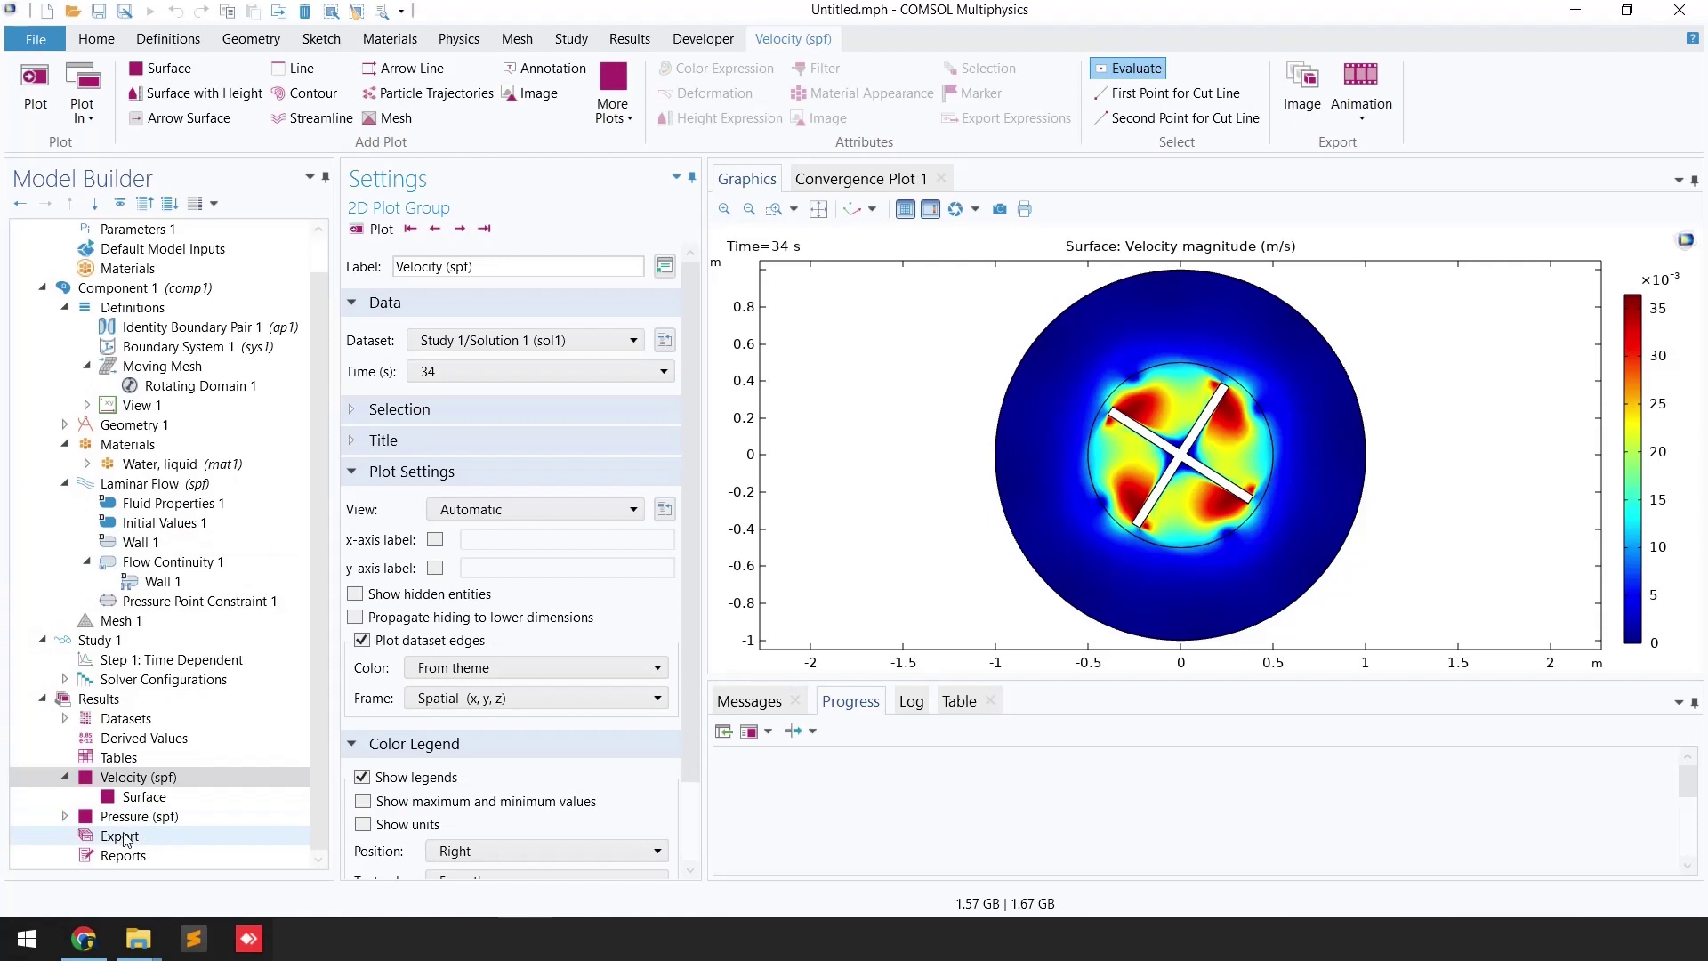
click(121, 836)
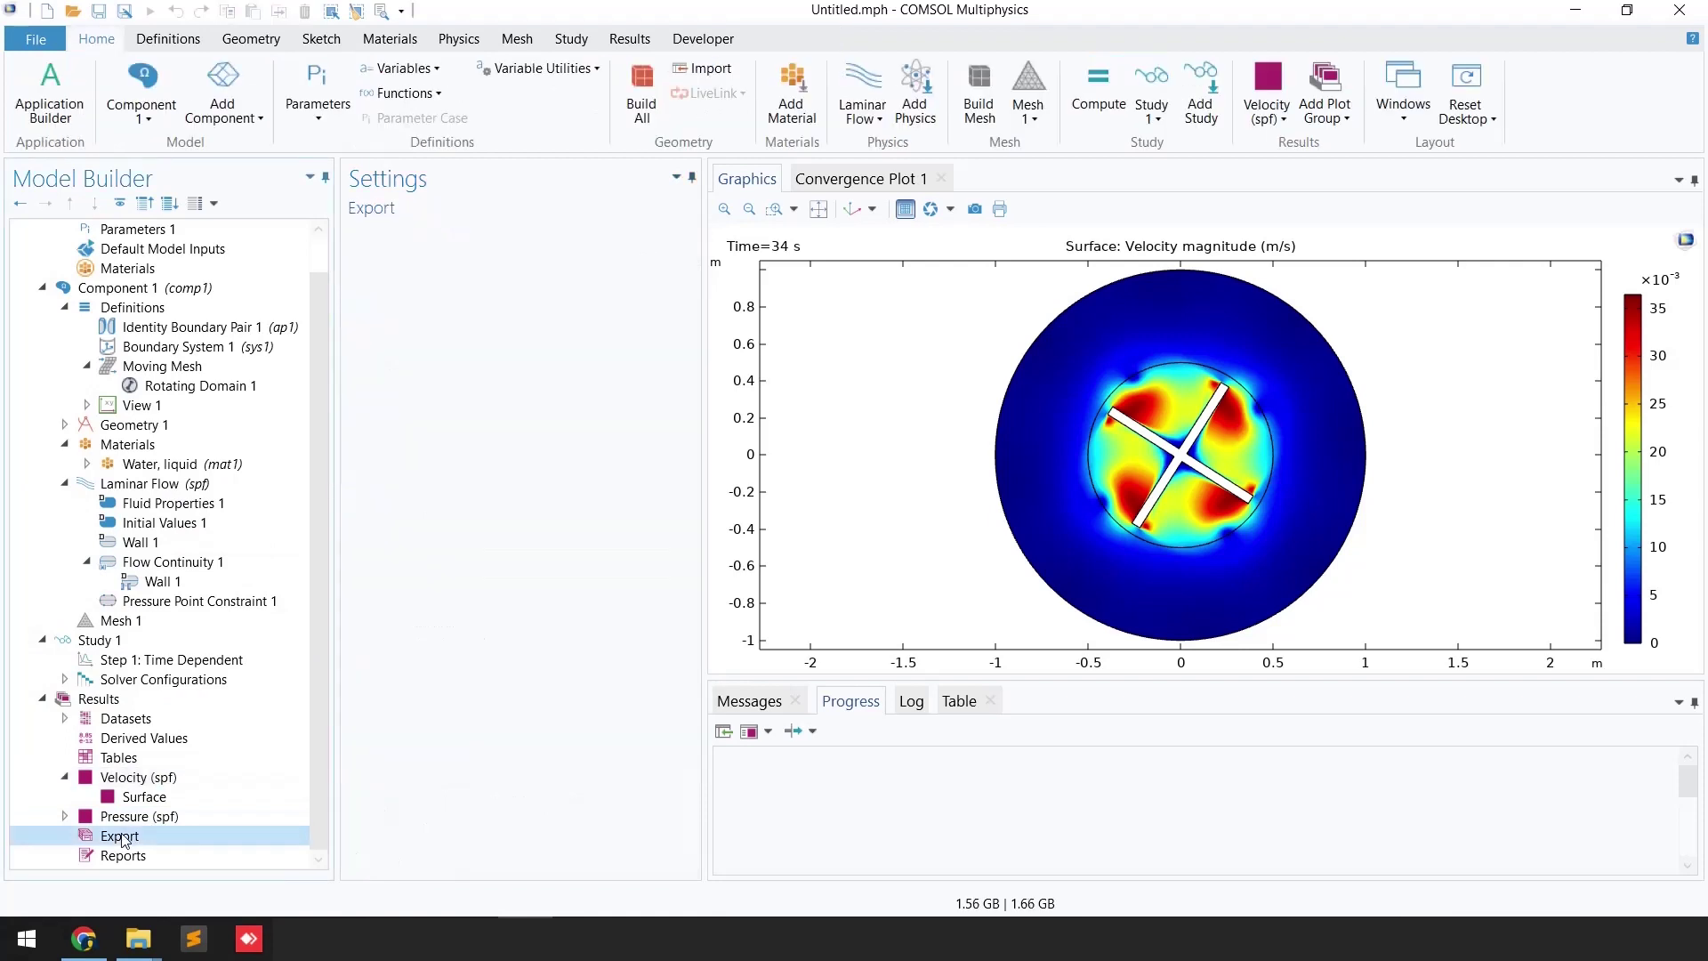
Add an Animation 1 player of the Velocity (spf) plot and play it
right_click(121, 838)
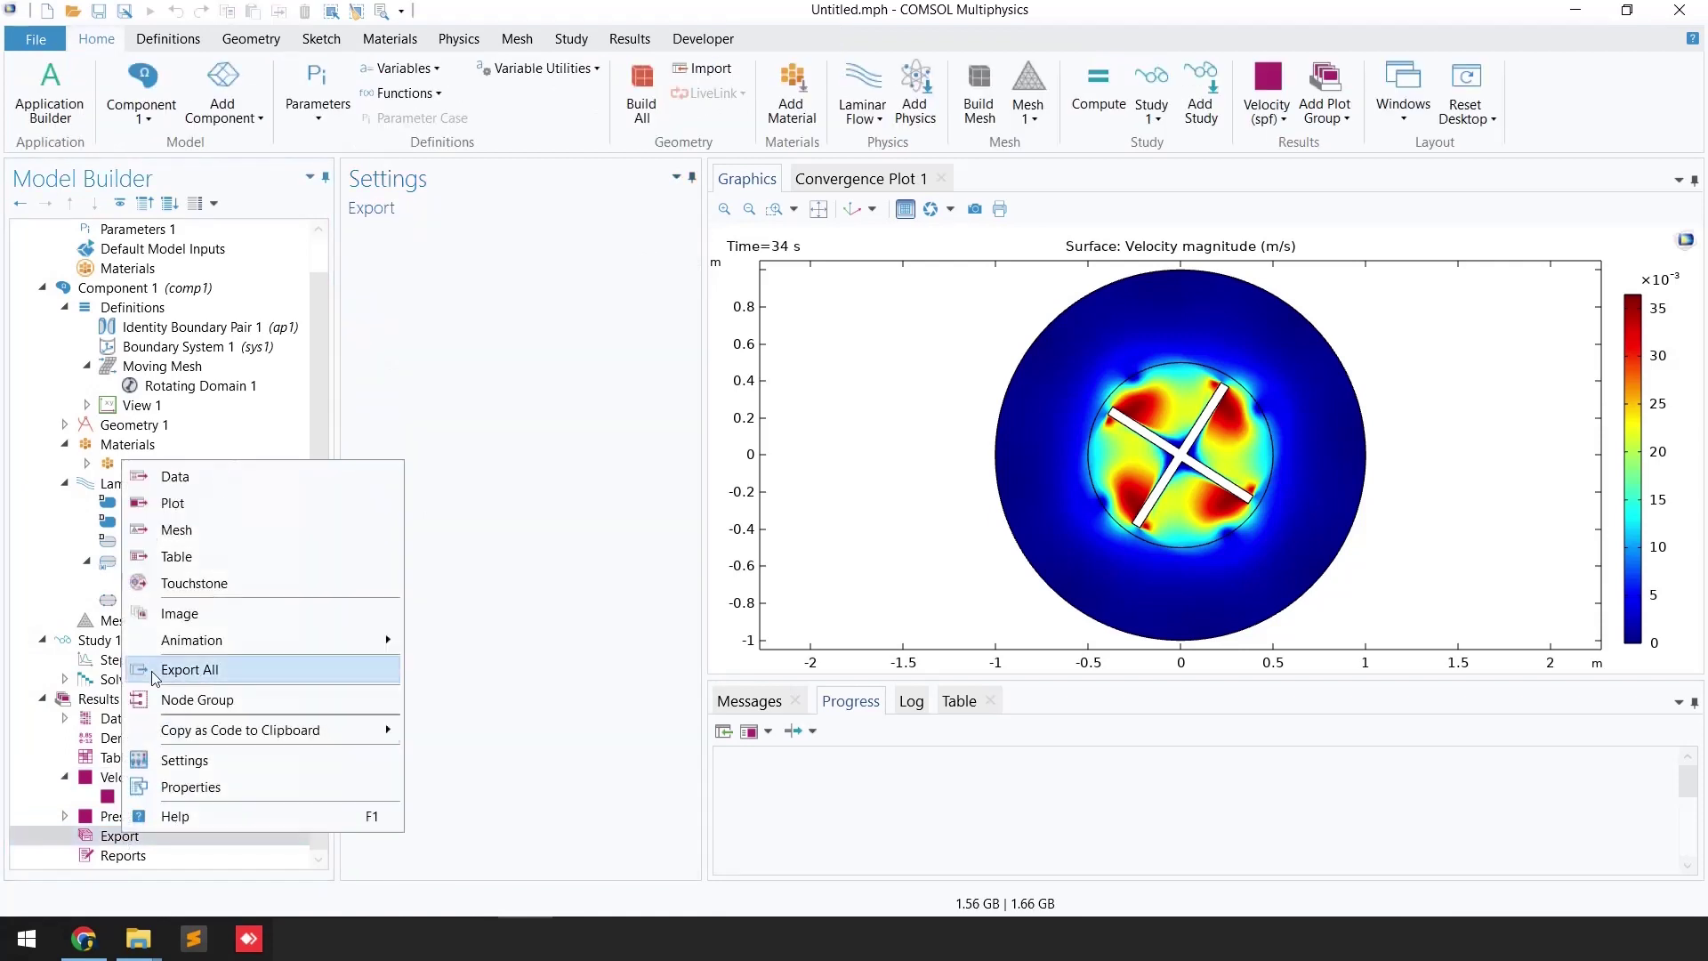
mouse_move(187, 644)
click(431, 640)
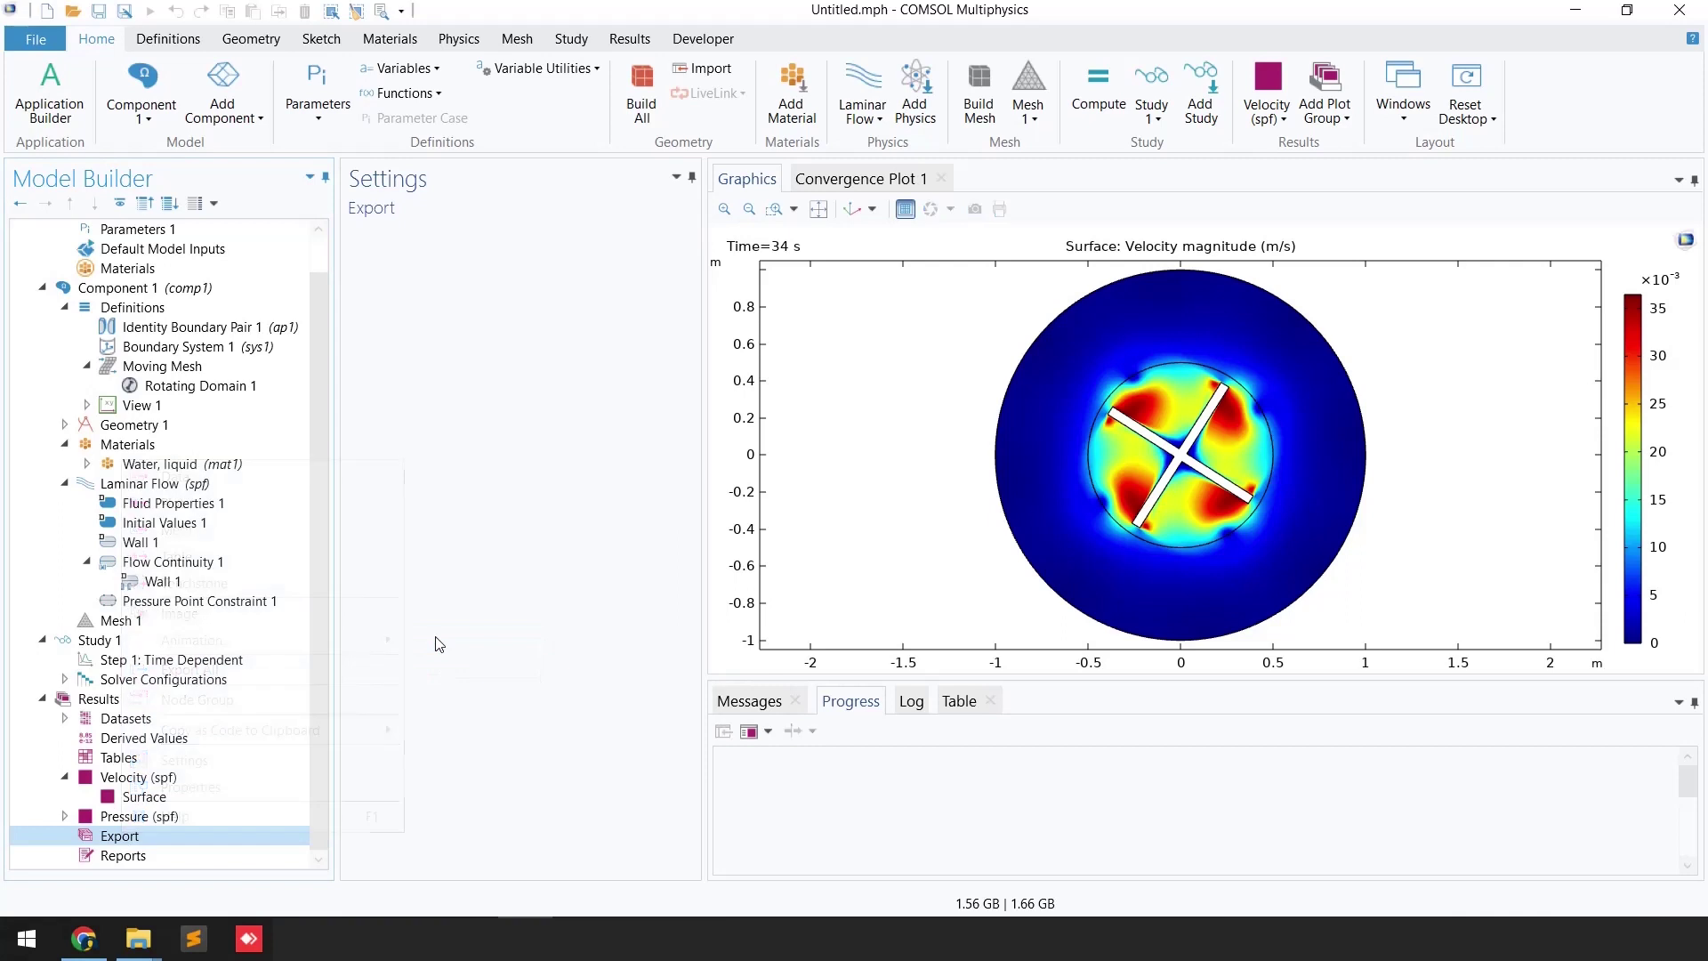
click(536, 799)
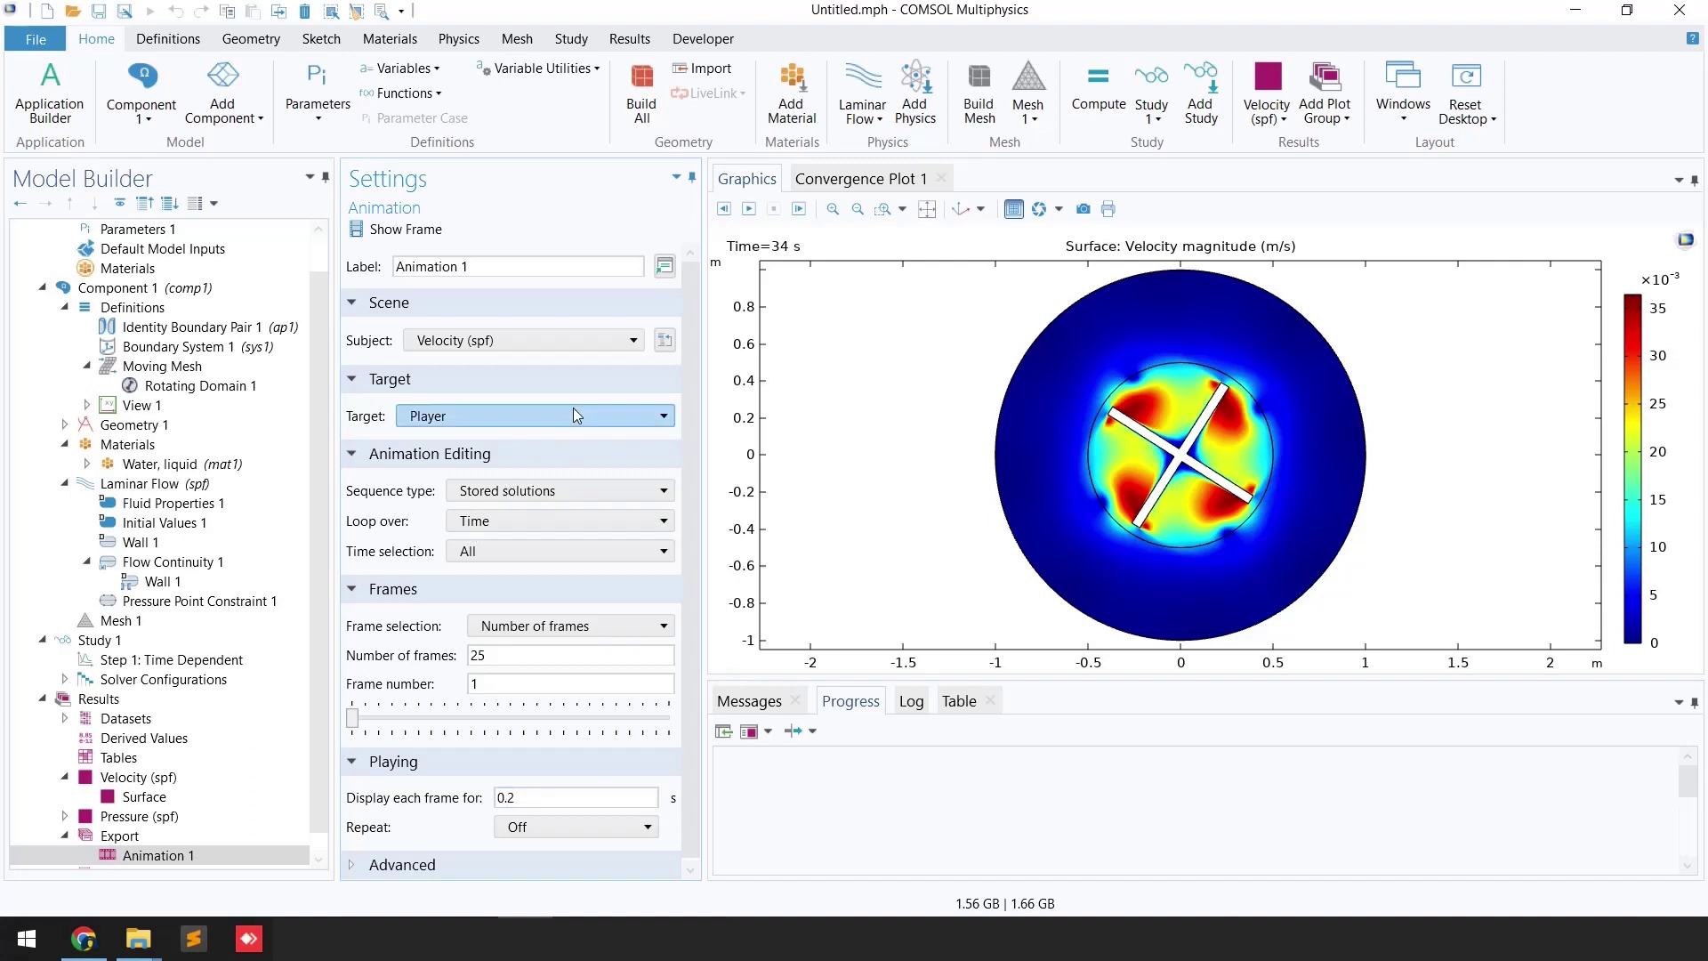
click(749, 208)
click(749, 208)
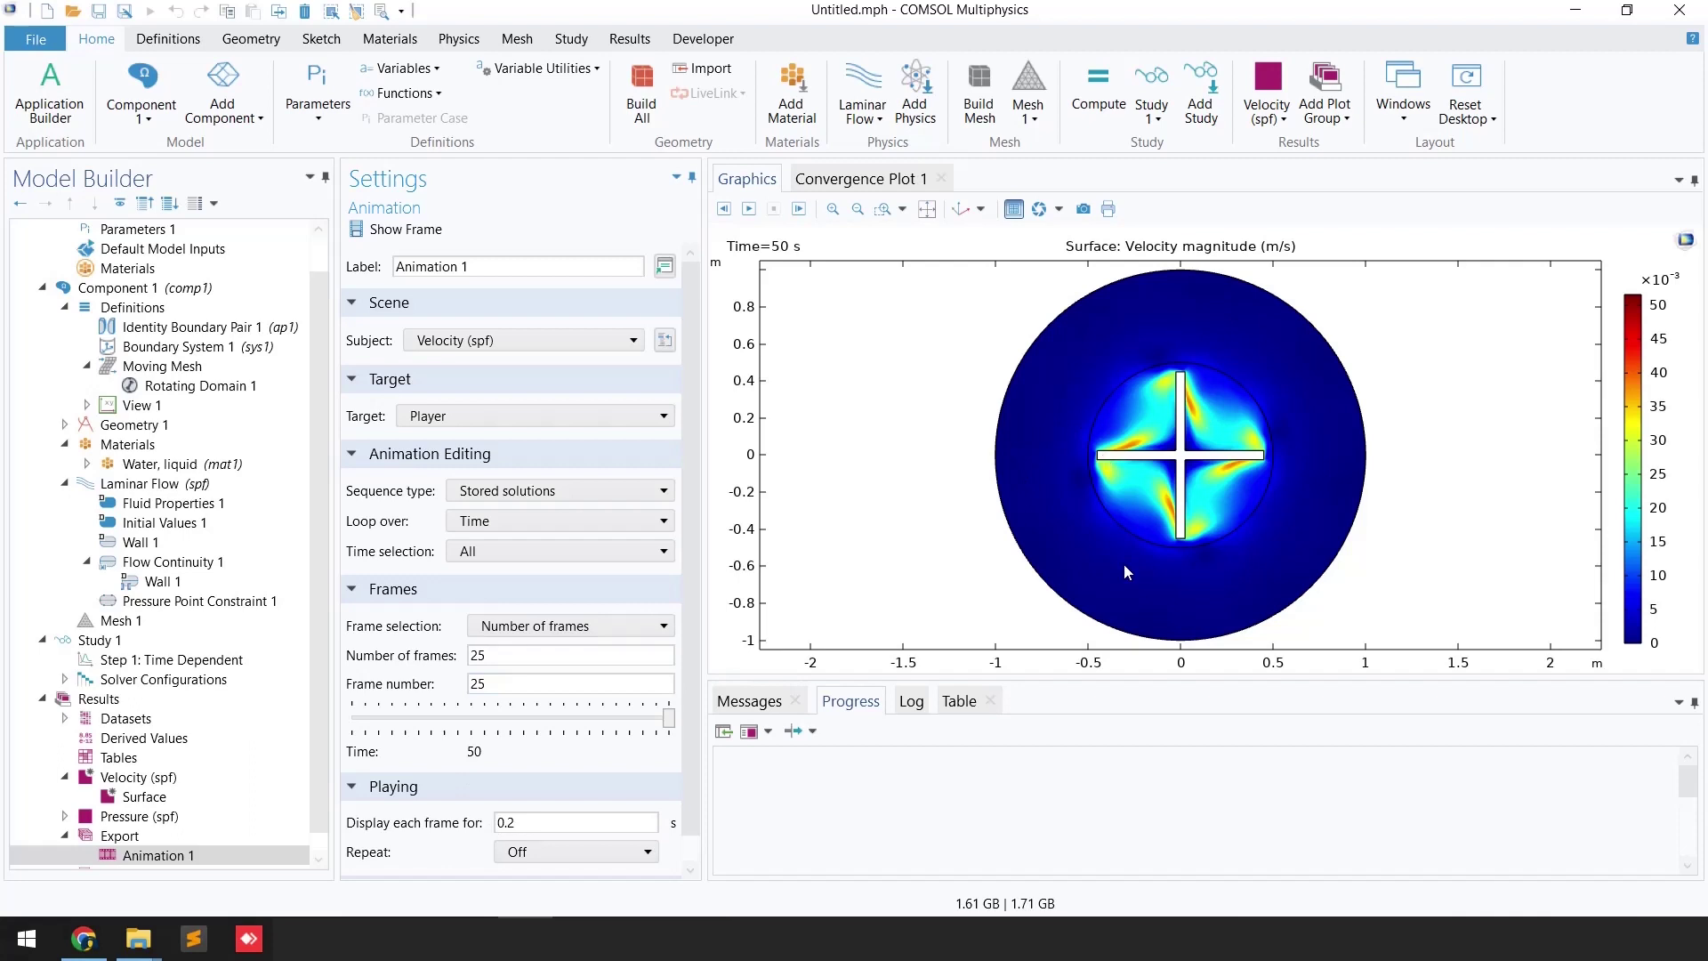
Set the animation's repeat to Forever and play it looping
scroll(555, 778, down, 1)
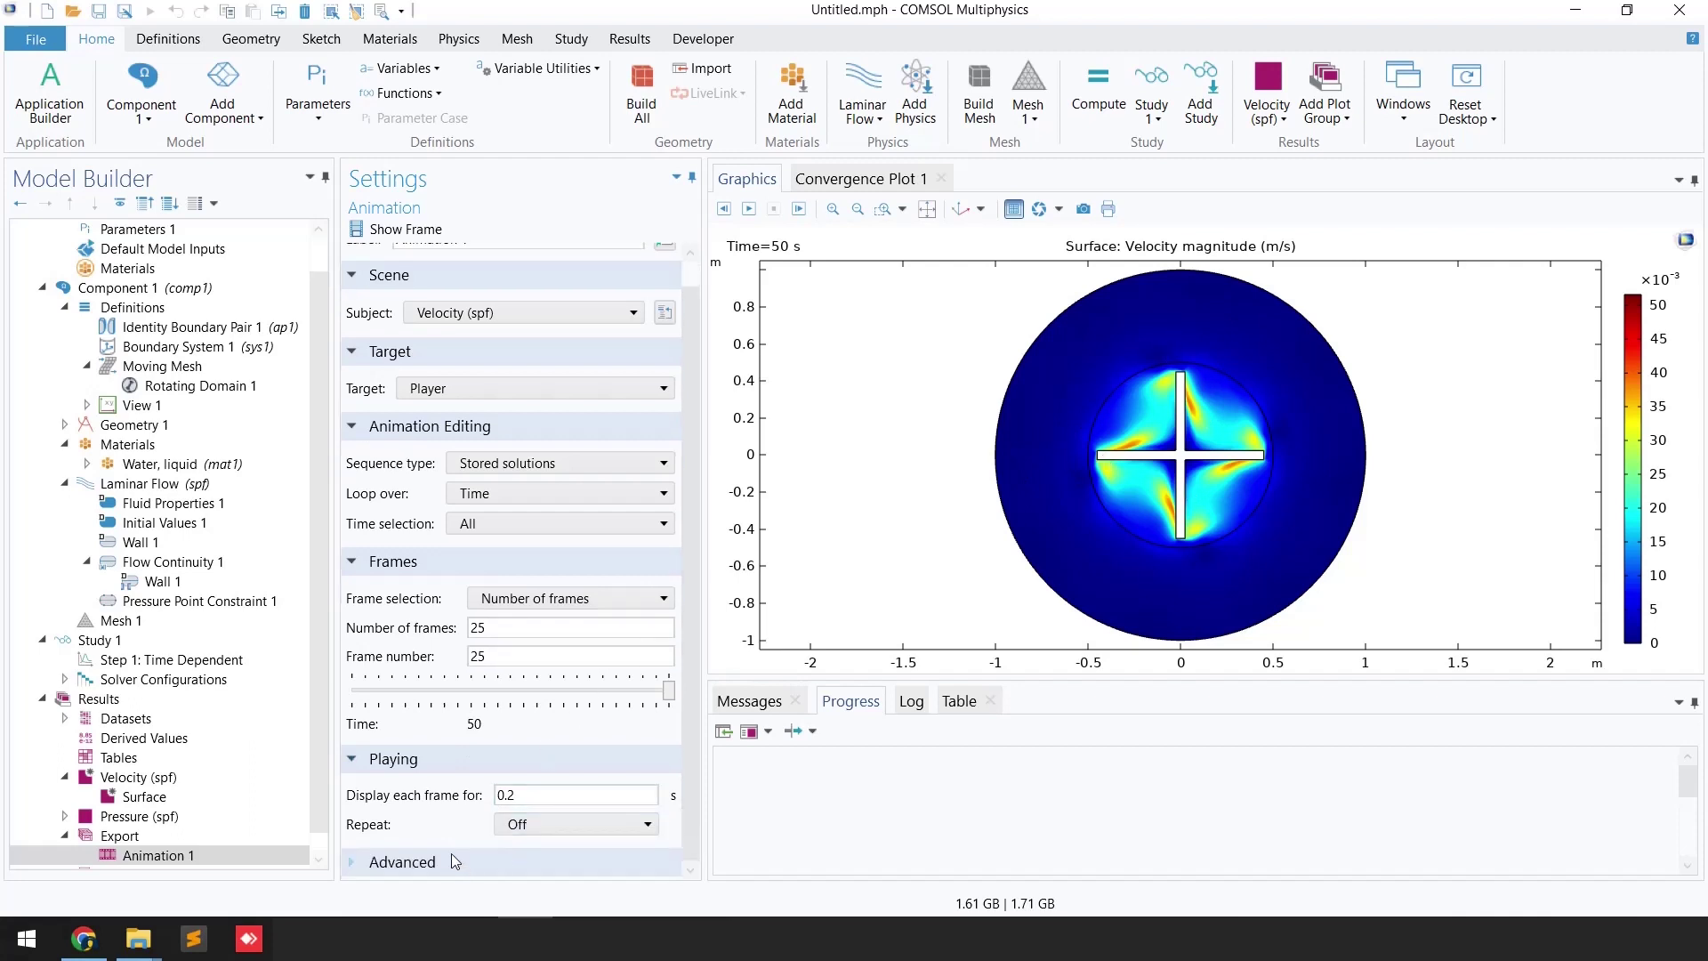
click(569, 831)
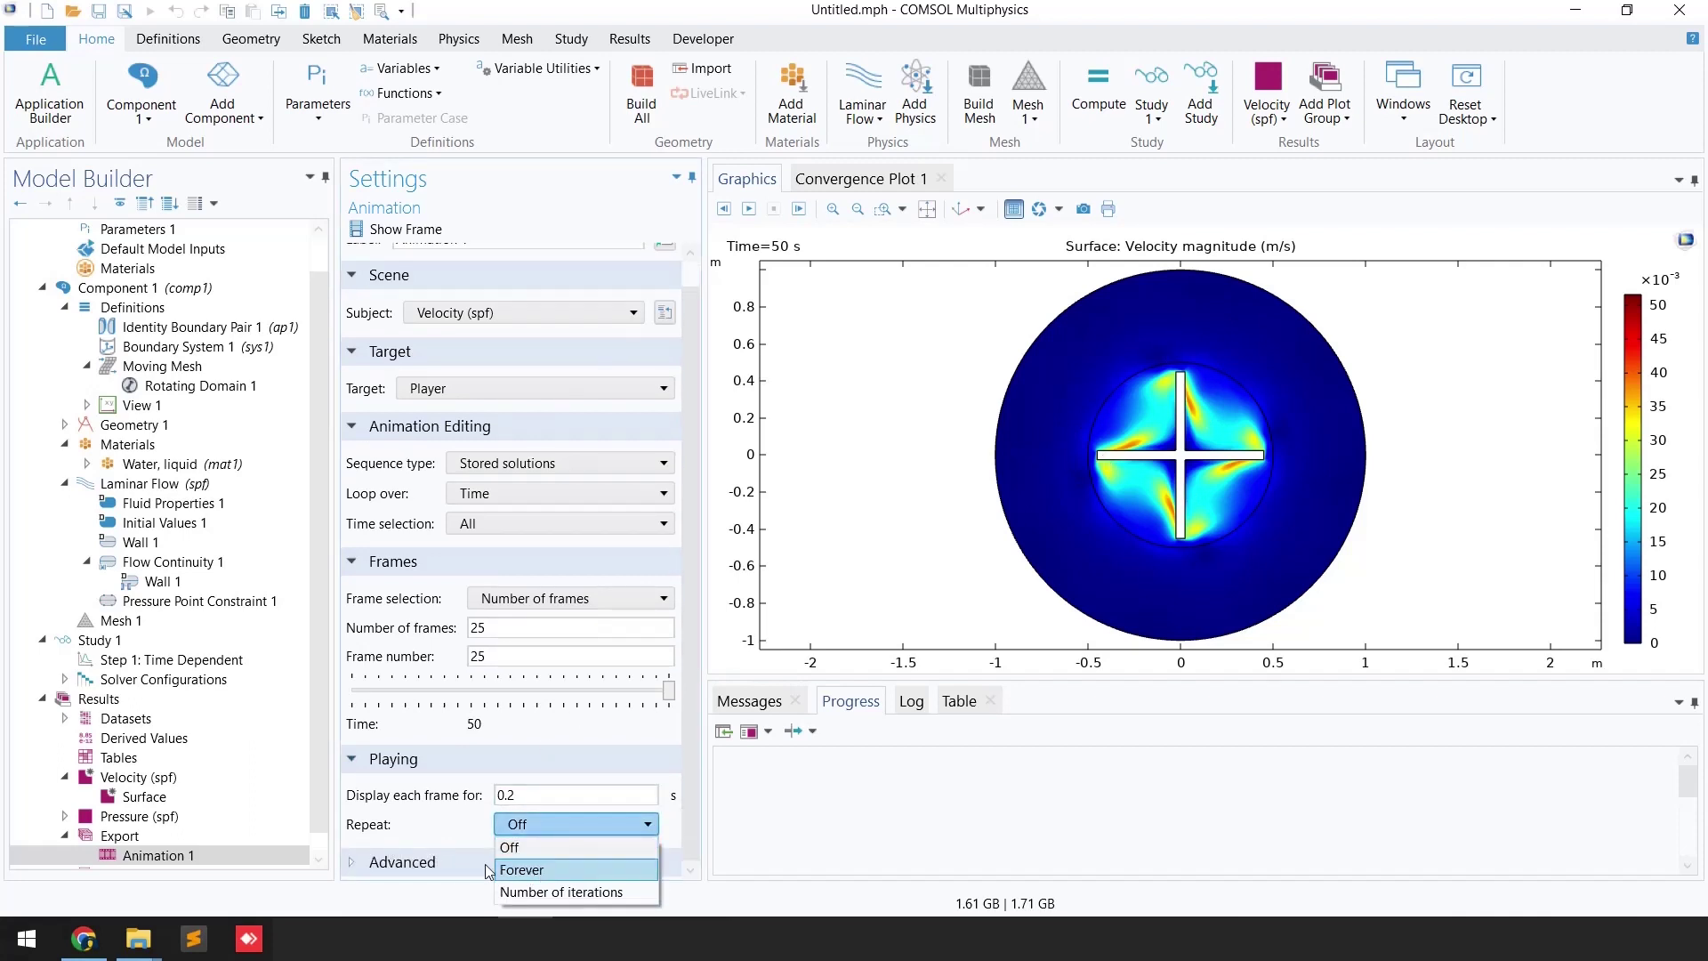
click(552, 871)
click(749, 208)
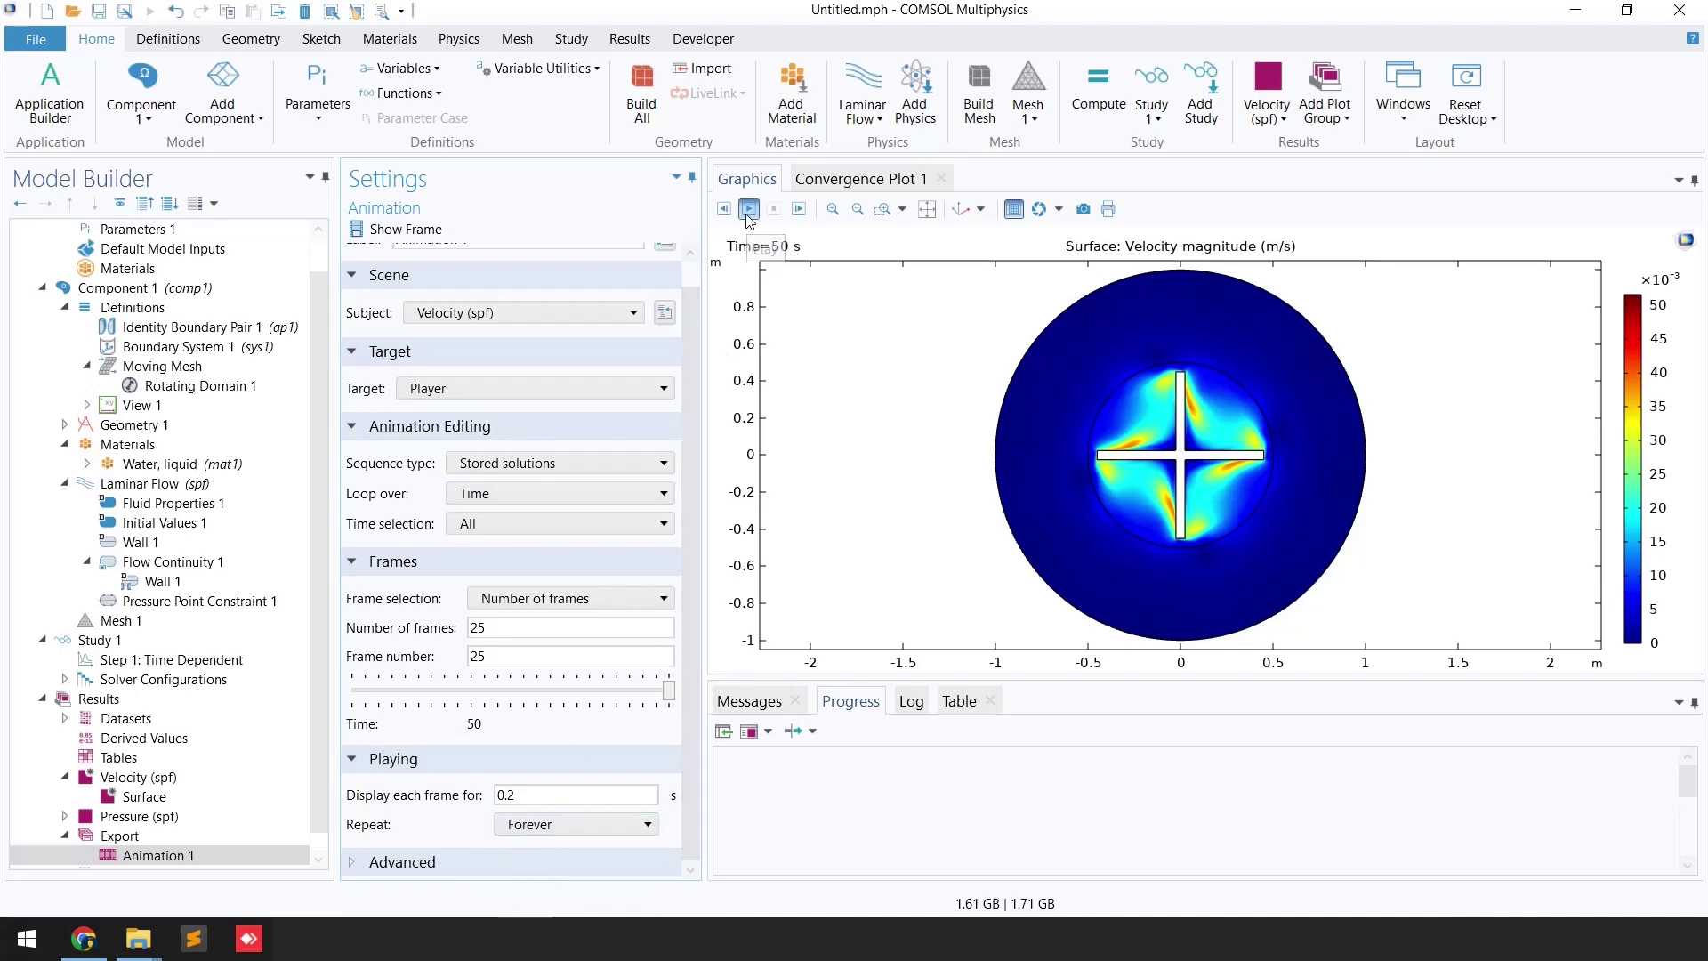